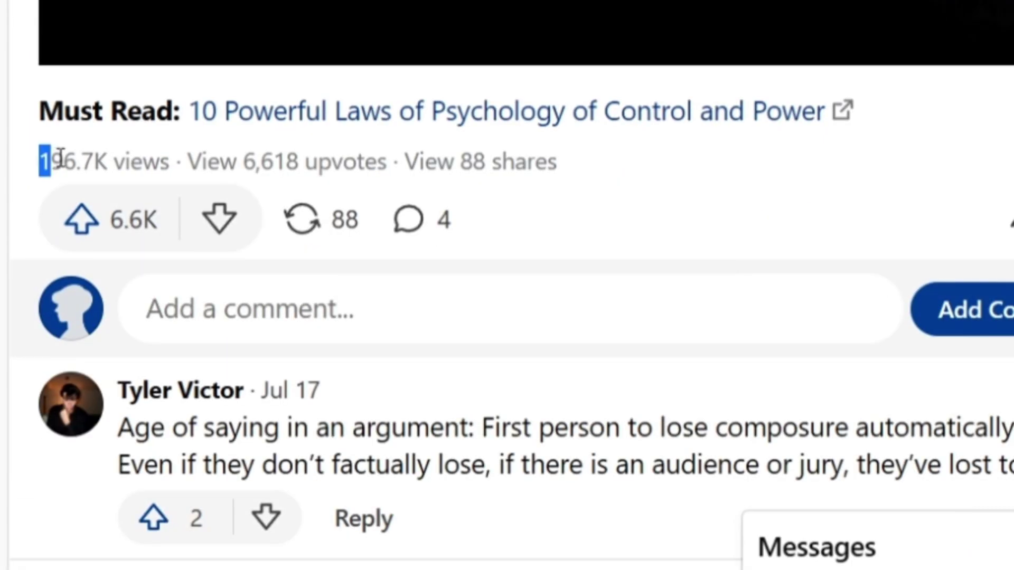
Highlight the 196.7K, 245.3K and other view counts under popular Quora answers.
left_click_drag(61, 158, 171, 162)
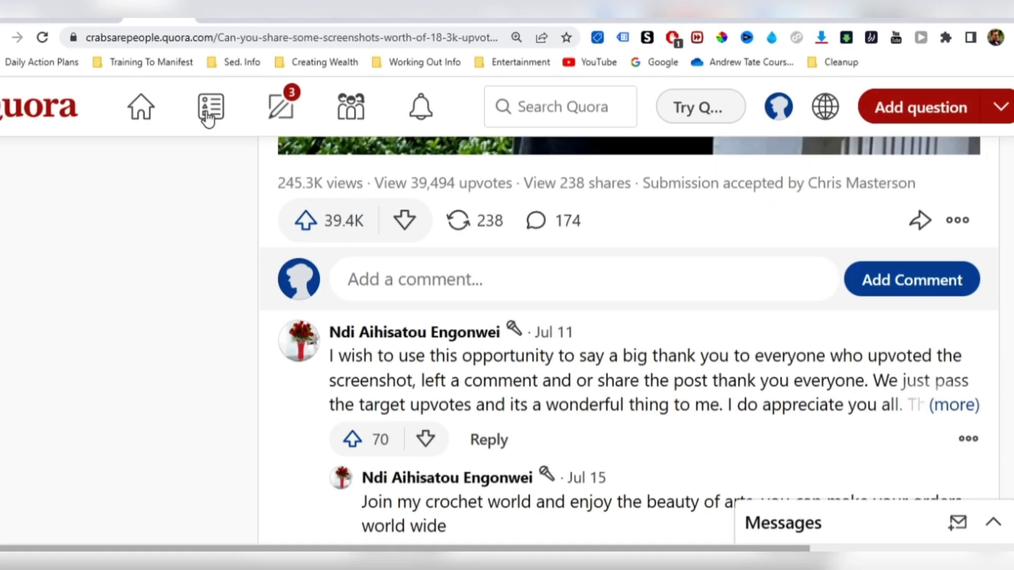
scroll(228, 247, "up", 1)
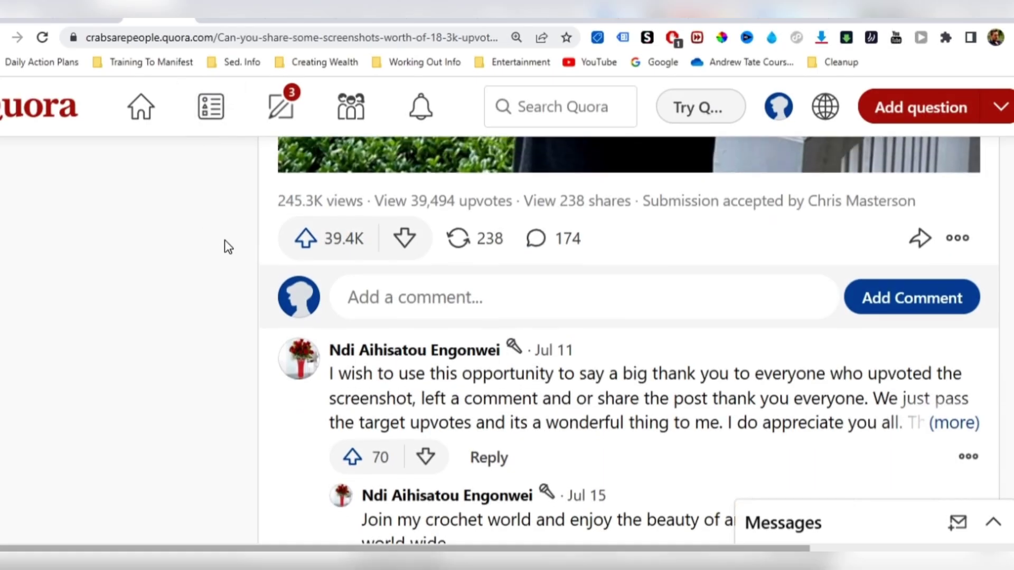
scroll(228, 247, "up", 1)
left_click_drag(277, 260, 310, 260)
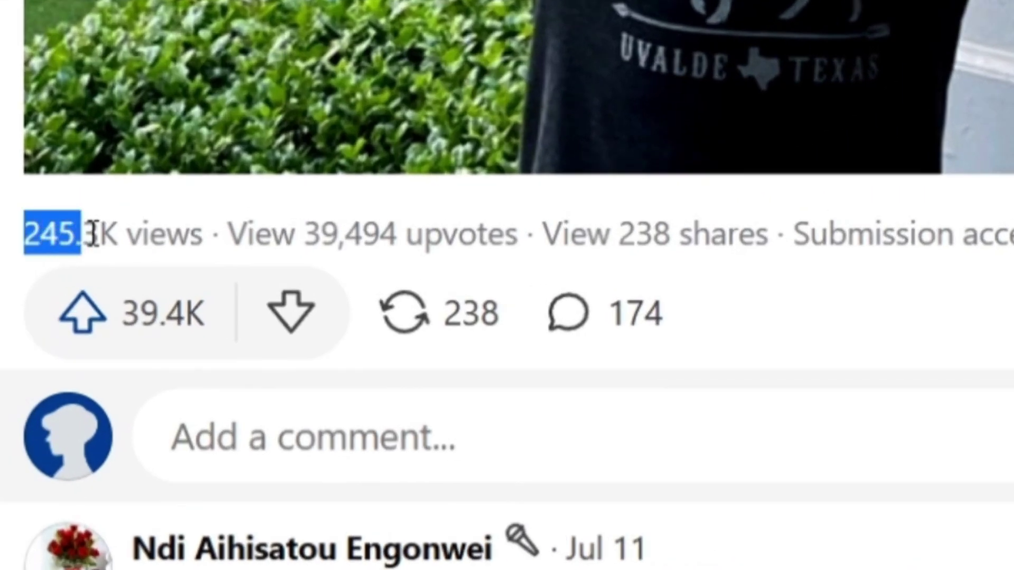
left_click_drag(92, 232, 199, 228)
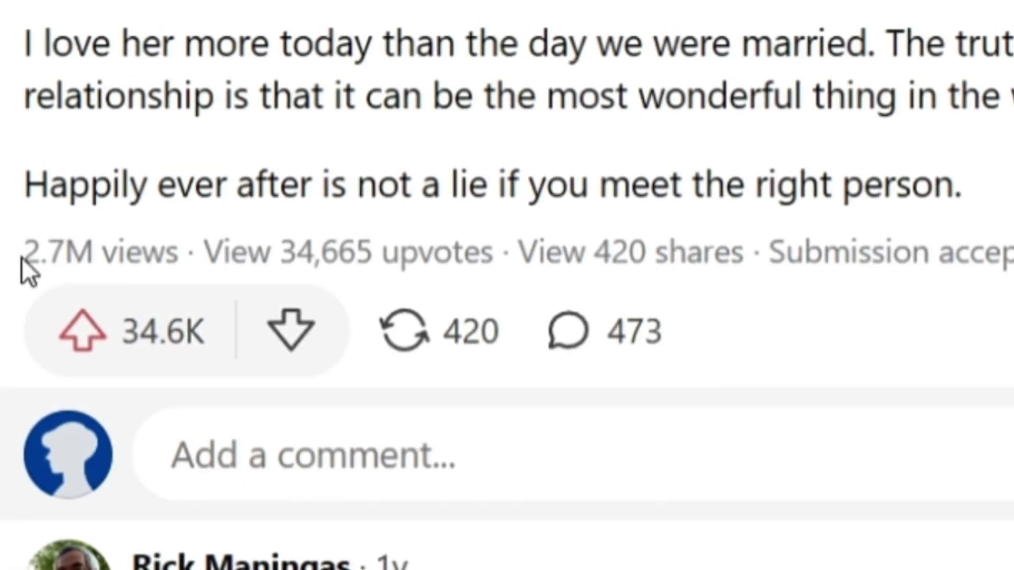
left_click_drag(24, 252, 170, 253)
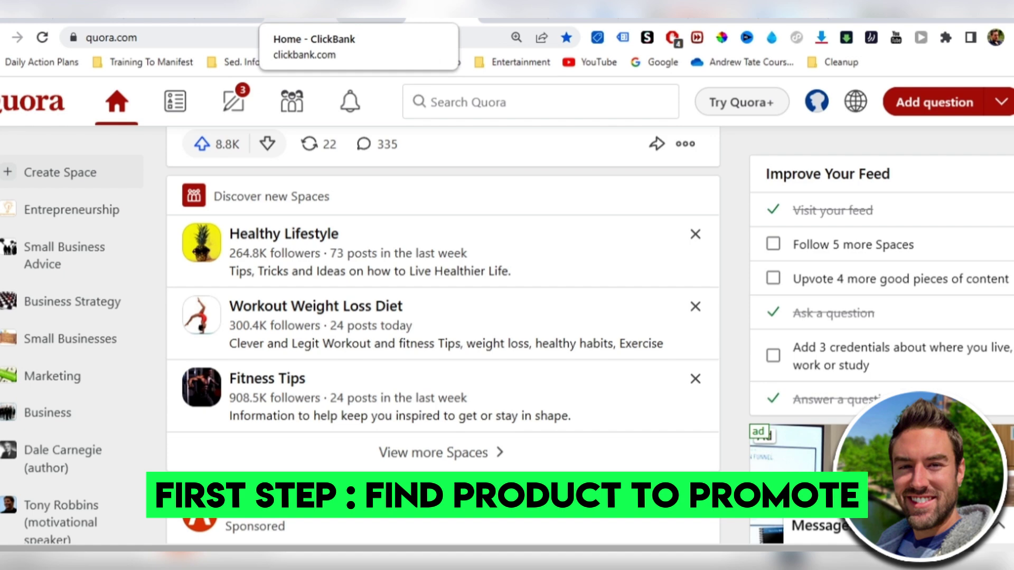
Switch to the 'Home - ClickBank' browser tab to bring up the Affiliate Marketplace.
scroll(465, 232, "down", 3)
scroll(484, 261, "up", 4)
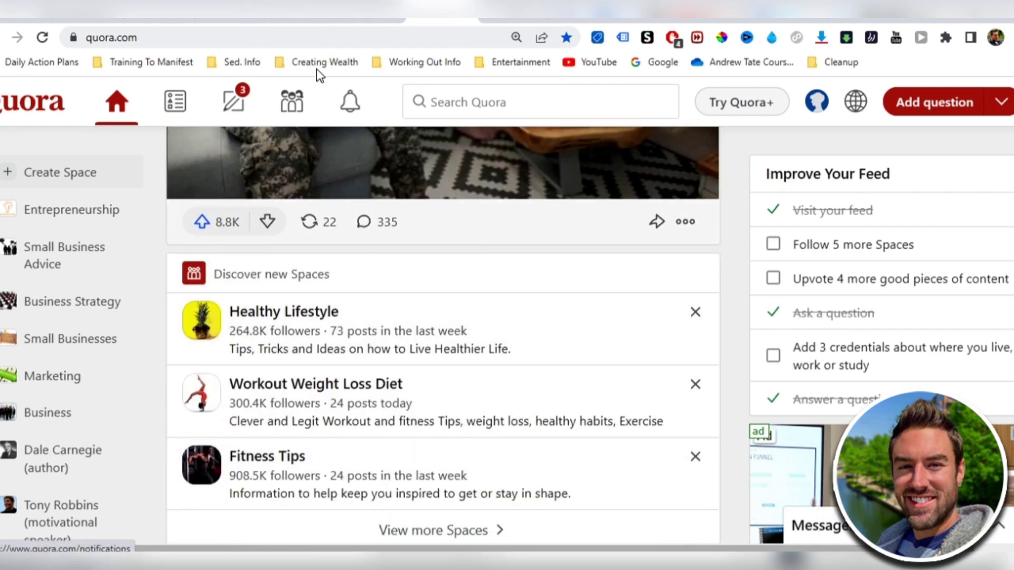
left_click(308, 18)
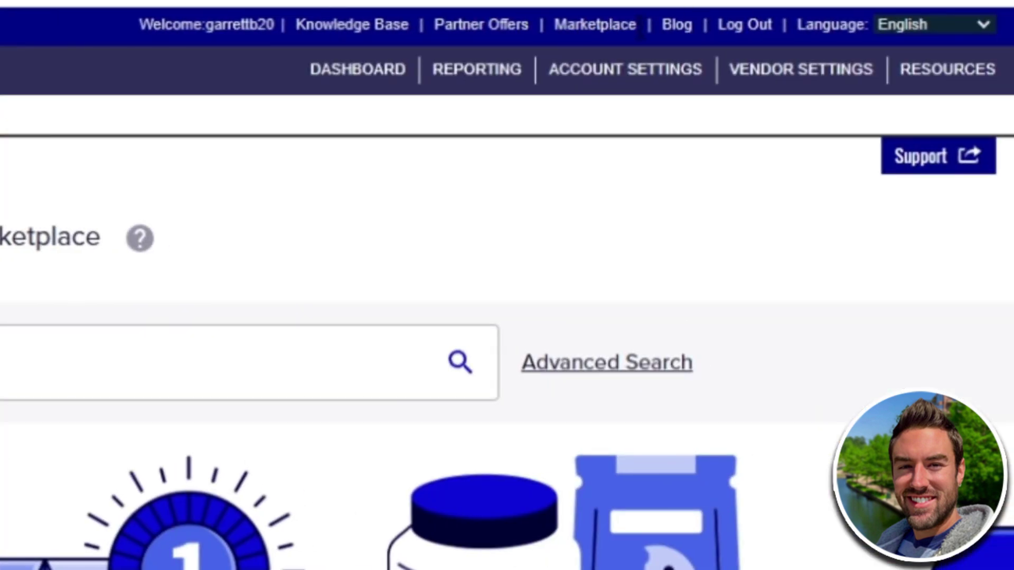
Pick Health & Fitness in the Categories sidebar to list offers like Exipure and ProDentim.
scroll(72, 134, "down", 6)
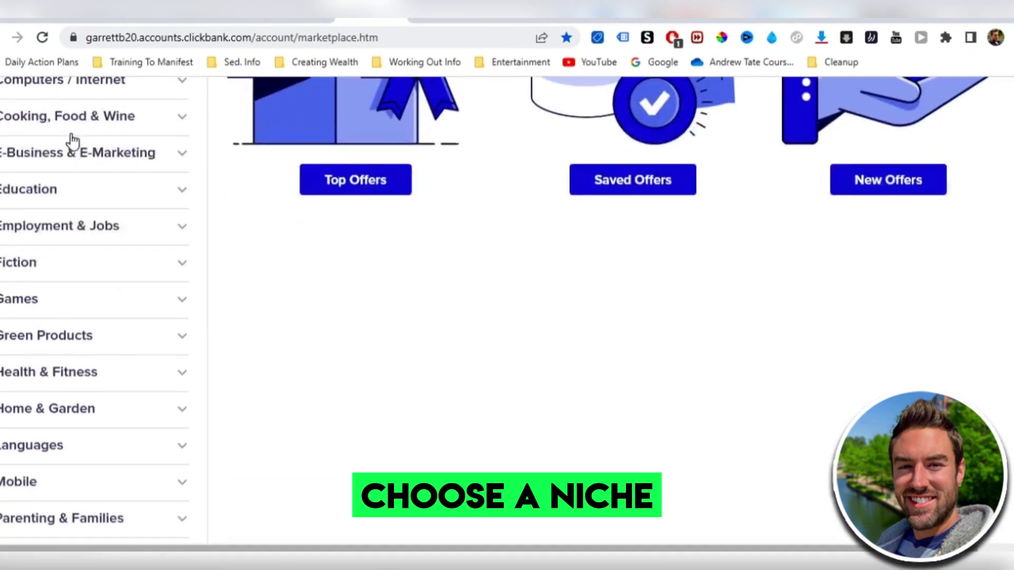
scroll(564, 470, "up", 7)
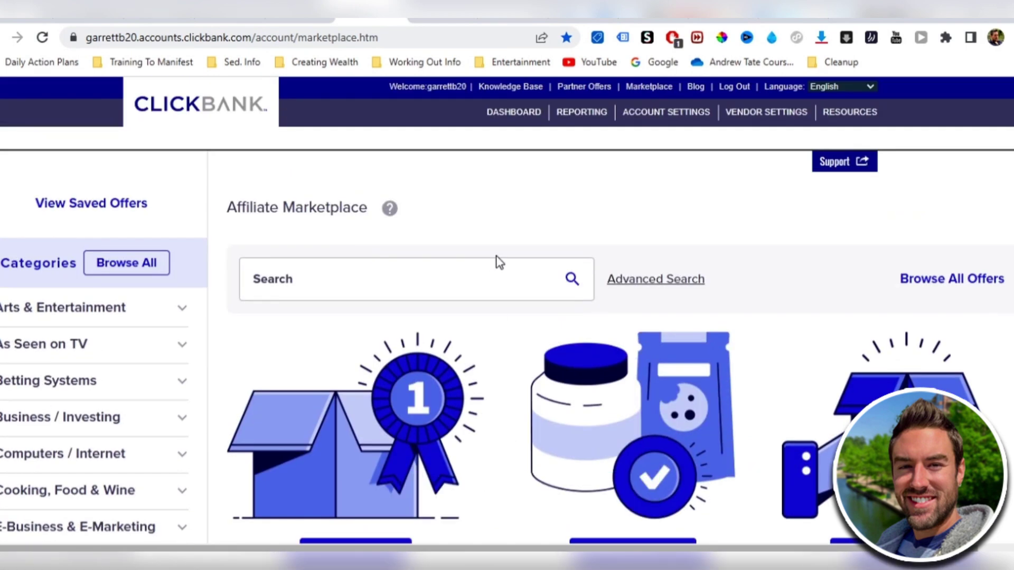
scroll(499, 261, "down", 2)
scroll(493, 264, "down", 5)
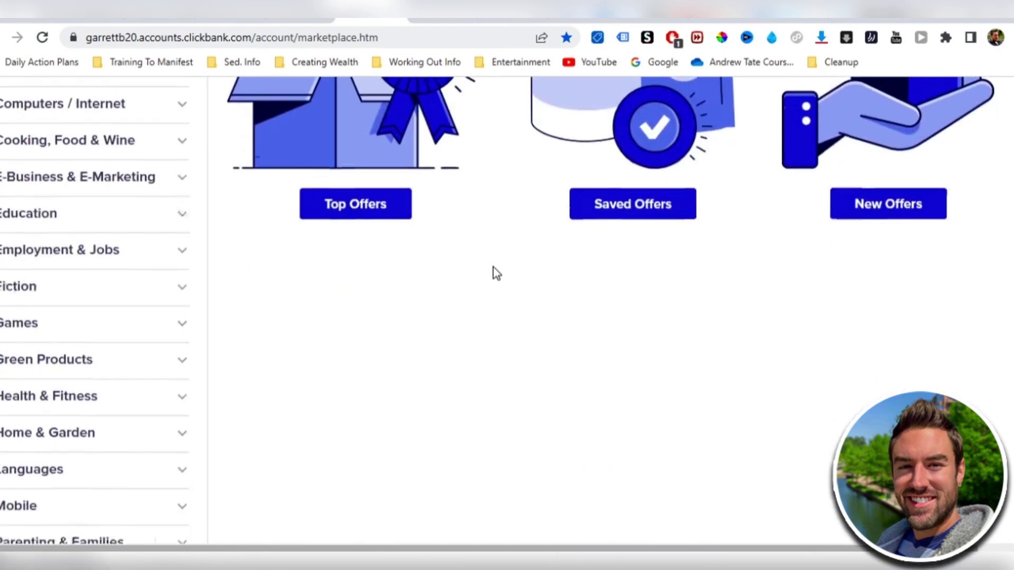
scroll(504, 306, "up", 1)
scroll(84, 151, "up", 3)
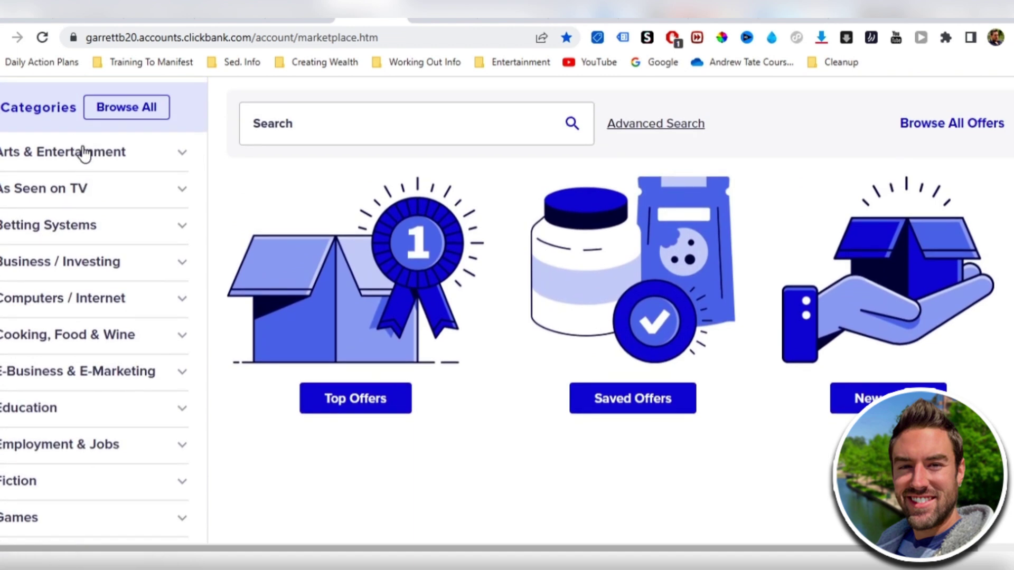
scroll(84, 153, "down", 1)
scroll(3, 177, "down", 1)
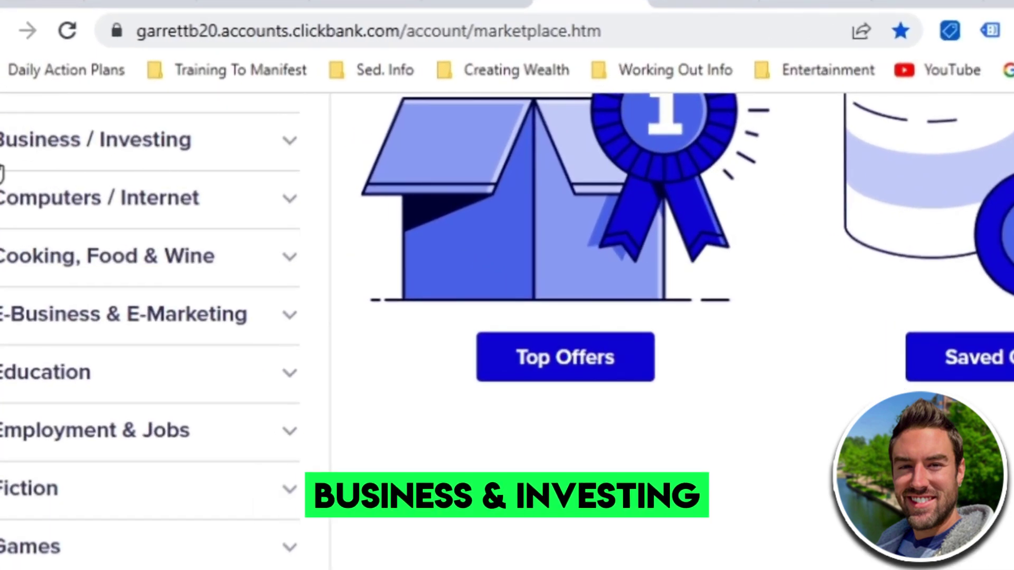
scroll(10, 124, "down", 1)
scroll(122, 174, "down", 3)
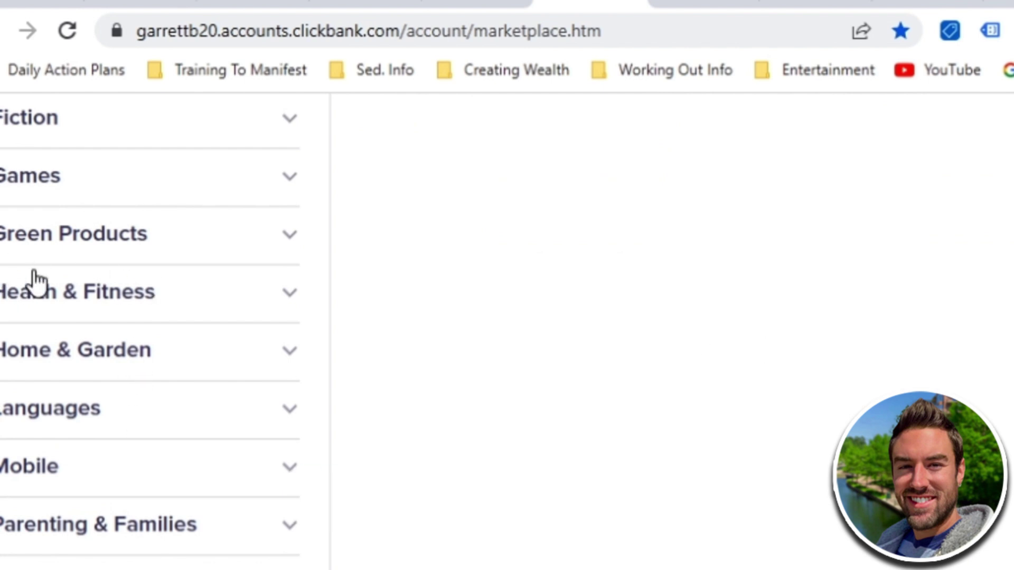
left_click(106, 299)
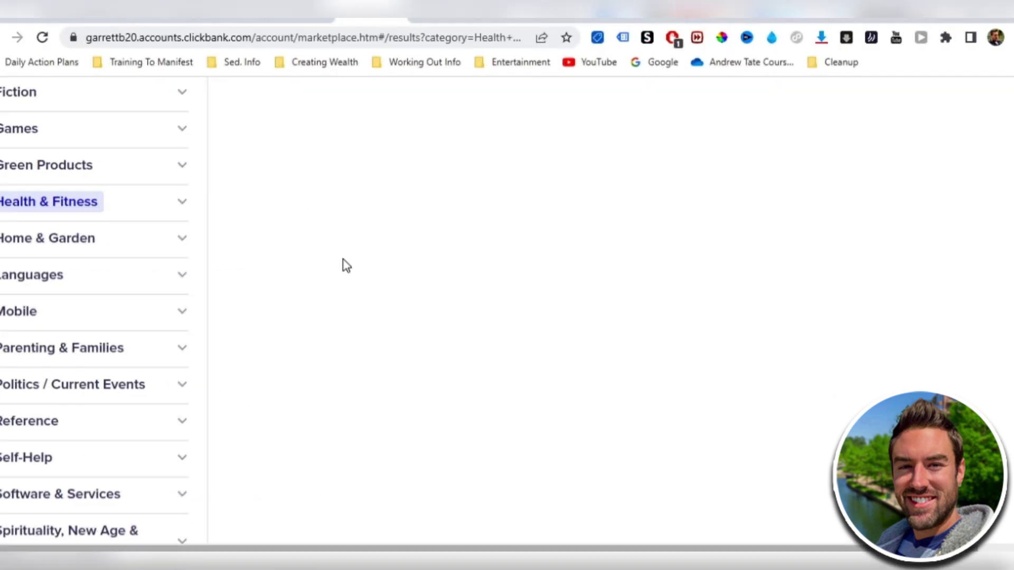
scroll(666, 280, "up", 15)
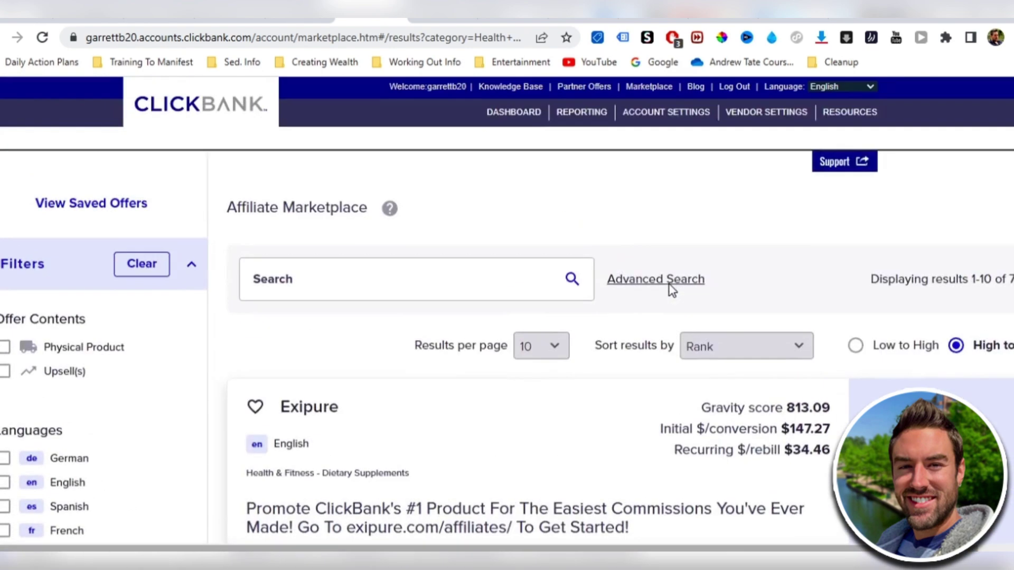
scroll(670, 290, "down", 5)
Sort the Health & Fitness offers by Gravity and highlight Exipure's leading 813.09 score.
left_click(716, 114)
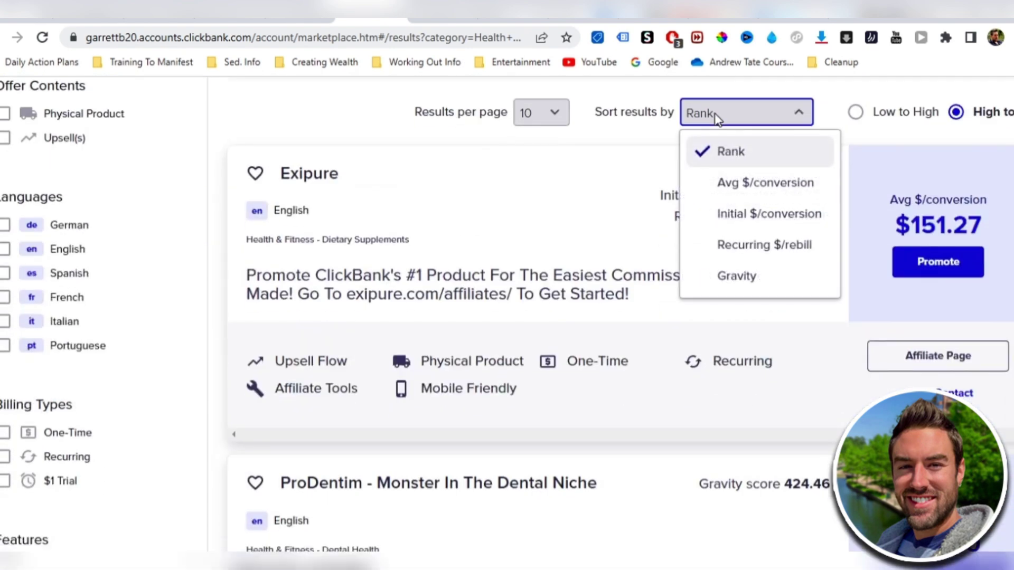
left_click(745, 275)
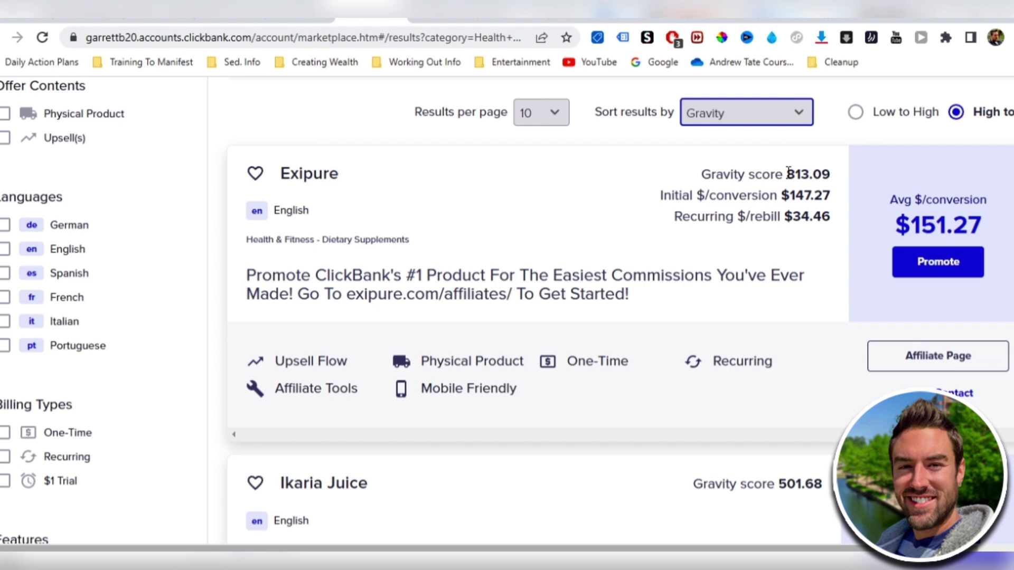
left_click_drag(787, 172, 823, 171)
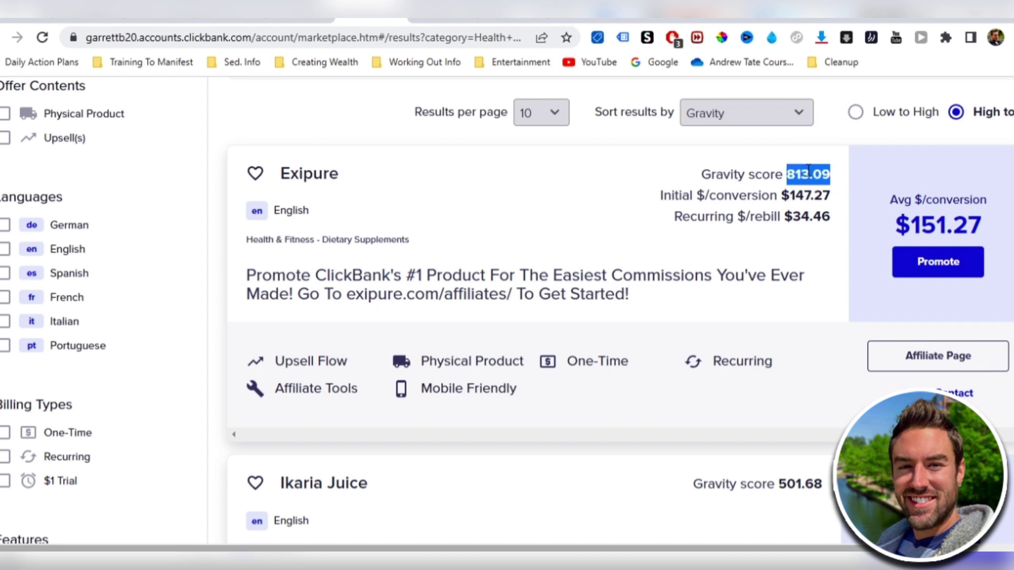
left_click(685, 189)
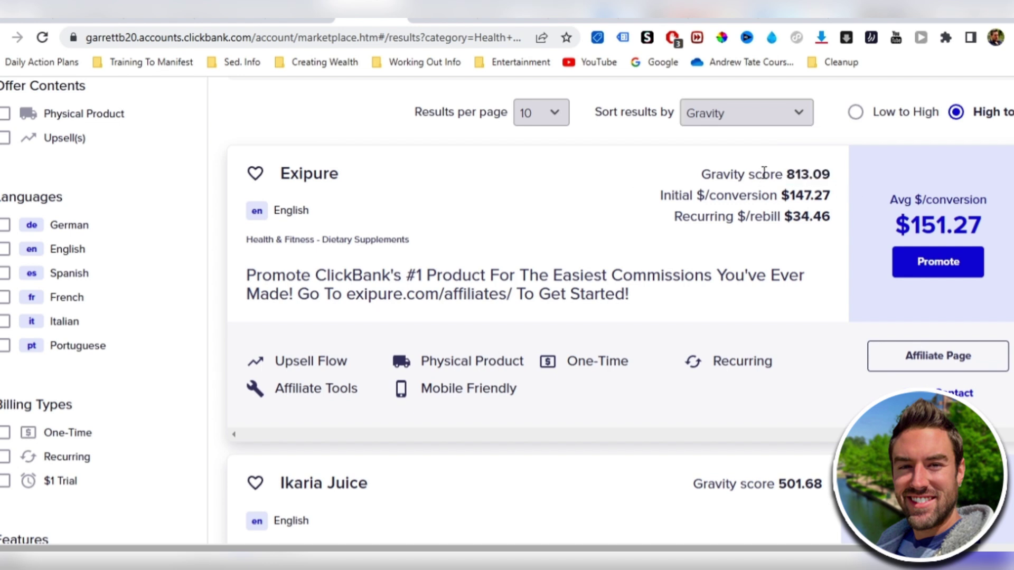
scroll(760, 176, "down", 1)
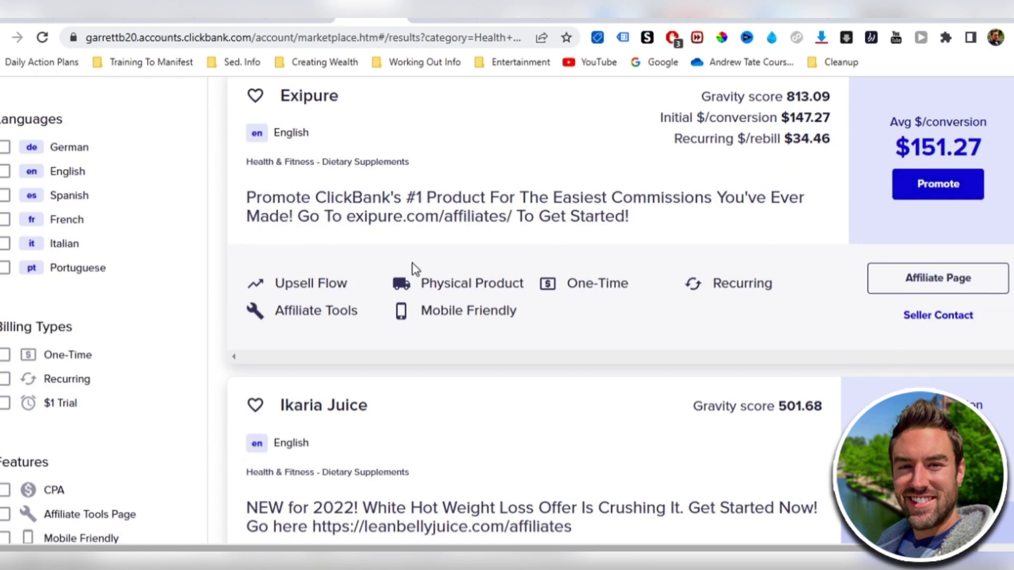
scroll(430, 204, "up", 3)
scroll(444, 220, "down", 4)
scroll(557, 188, "up", 2)
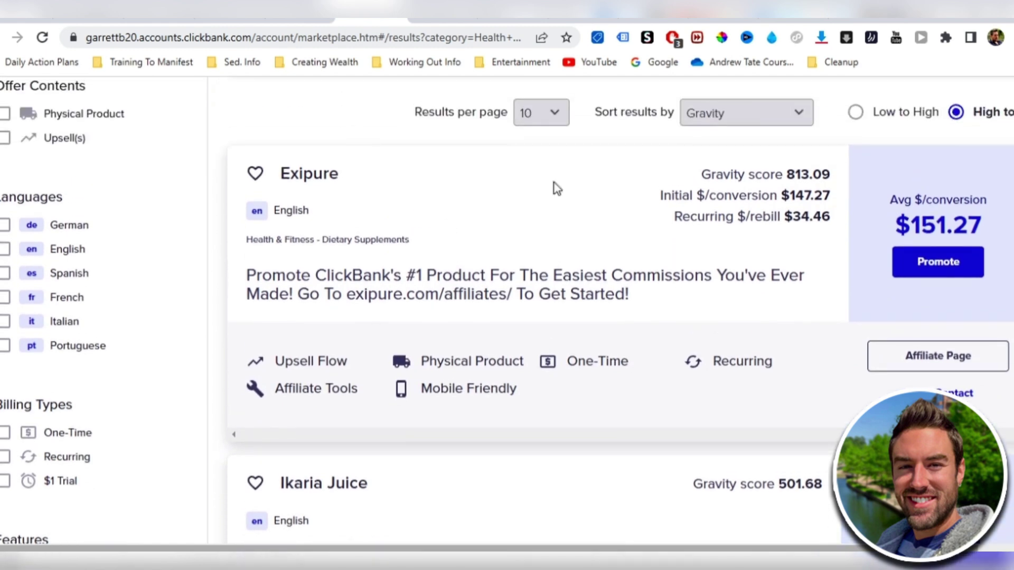
scroll(339, 245, "down", 1)
scroll(461, 249, "up", 1)
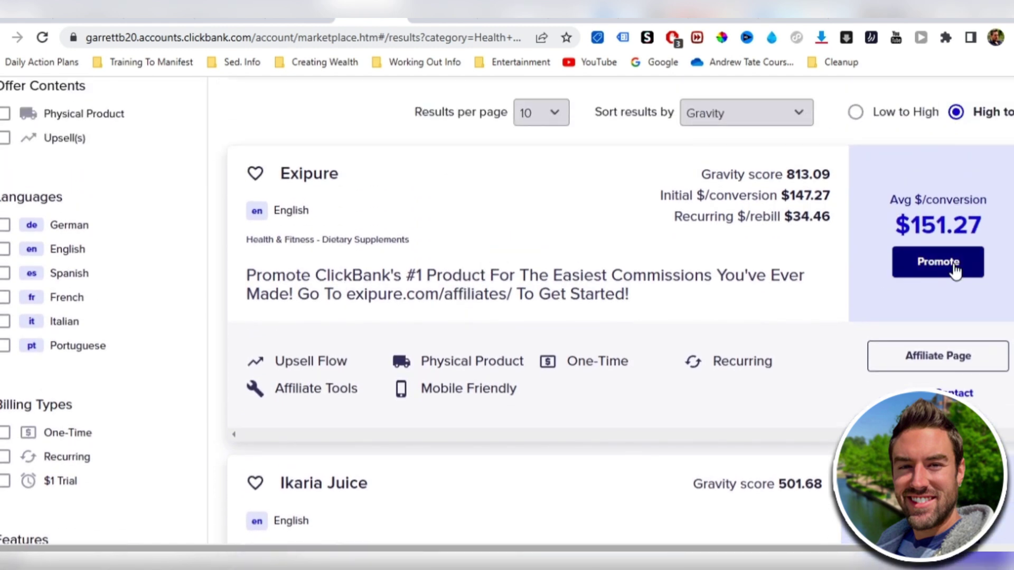
Create Exipure's HopLink, paste it into a Notepad note, and close the HopLink dialog.
left_click(938, 261)
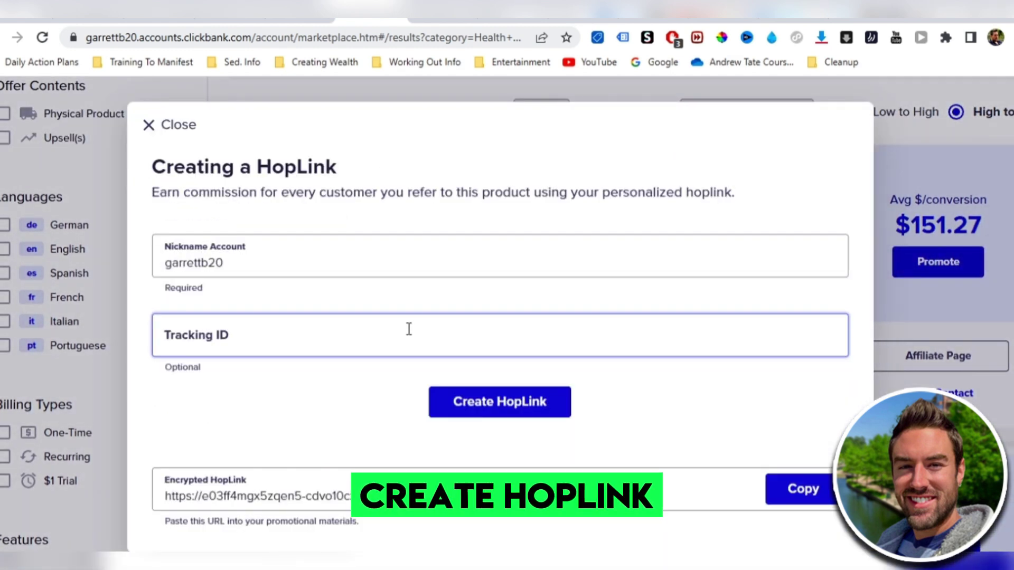
scroll(409, 329, "down", 1)
left_click(803, 468)
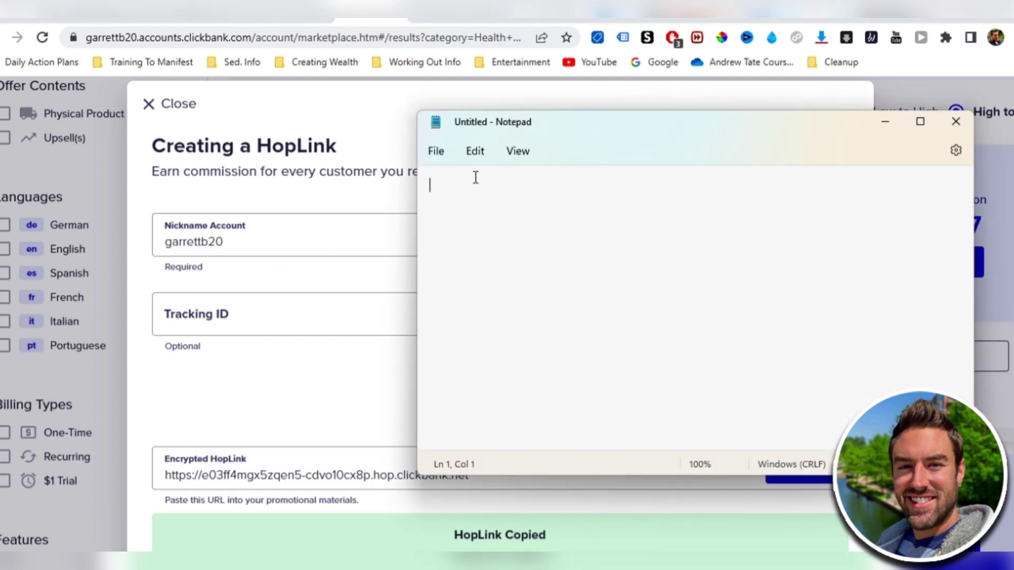
right_click(466, 188)
left_click(514, 292)
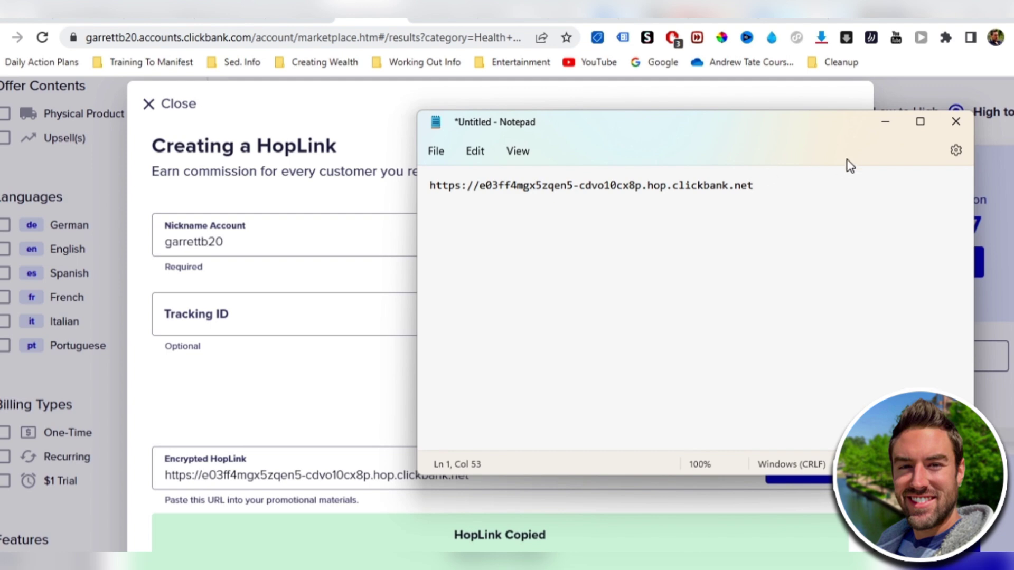
left_click(880, 122)
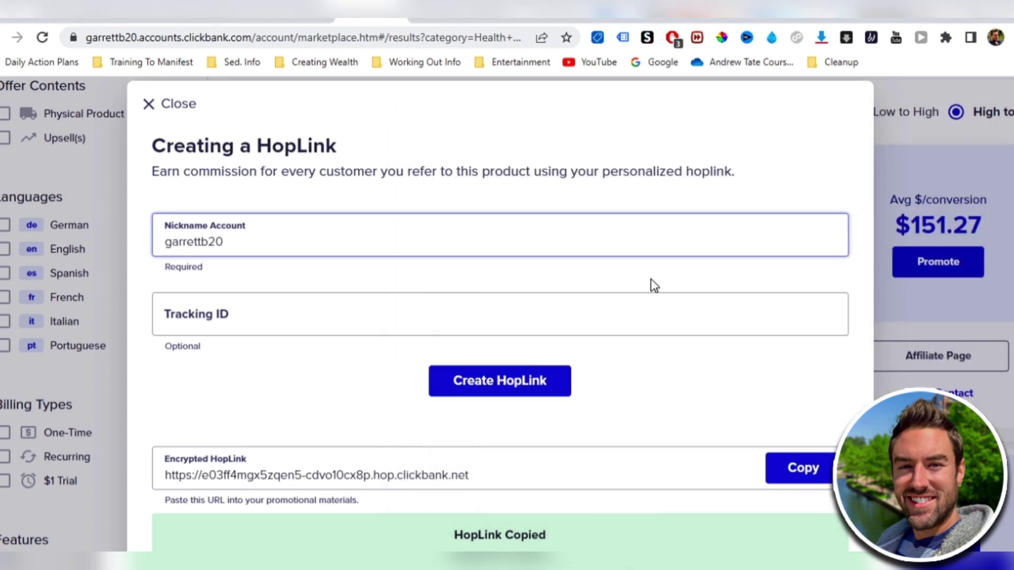
left_click(904, 152)
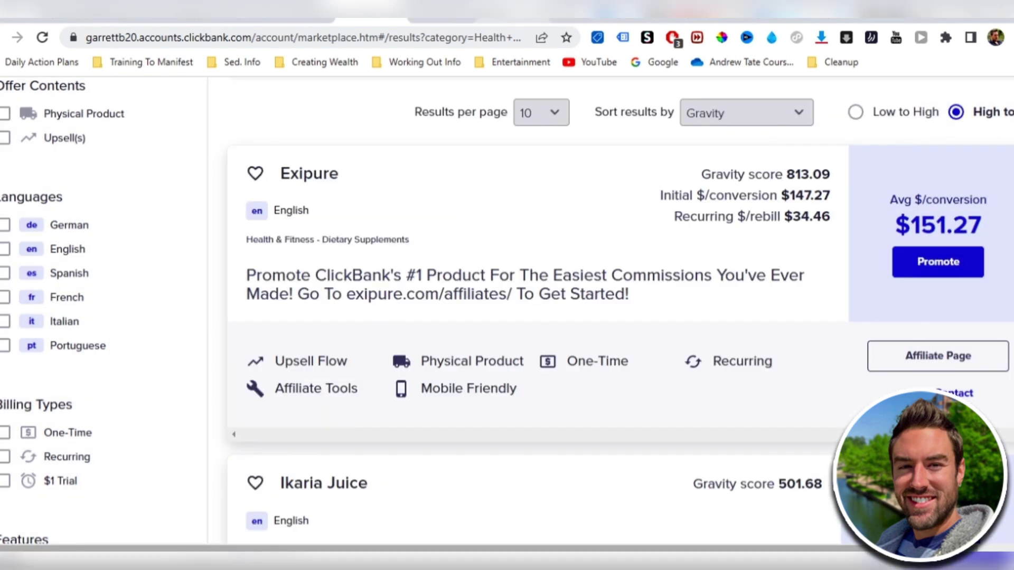
Switch back to the Quora tab and scroll the home feed to the top.
left_click(442, 20)
scroll(562, 290, "down", 15)
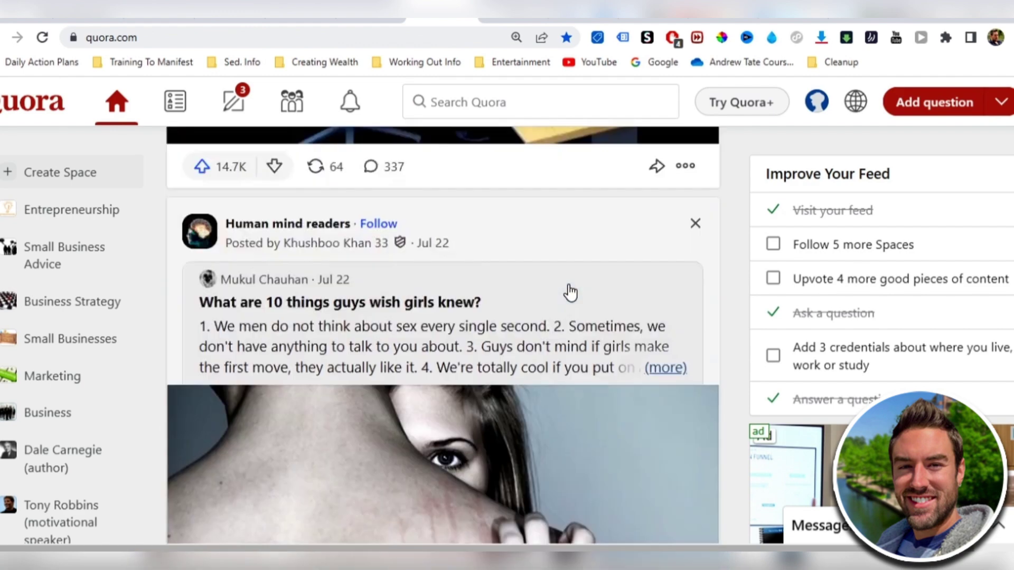
scroll(569, 288, "up", 15)
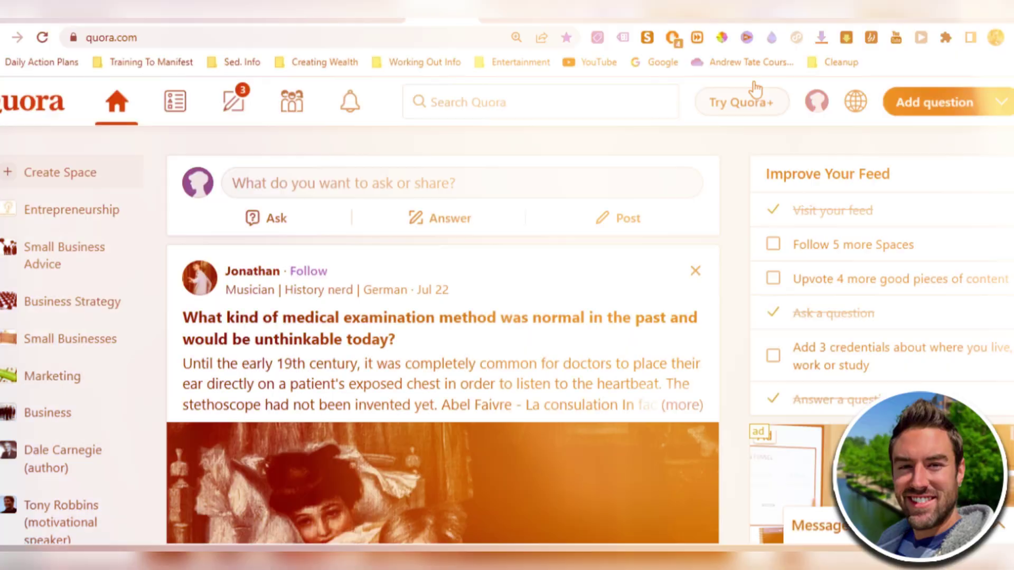
scroll(373, 151, "down", 1)
scroll(494, 193, "up", 1)
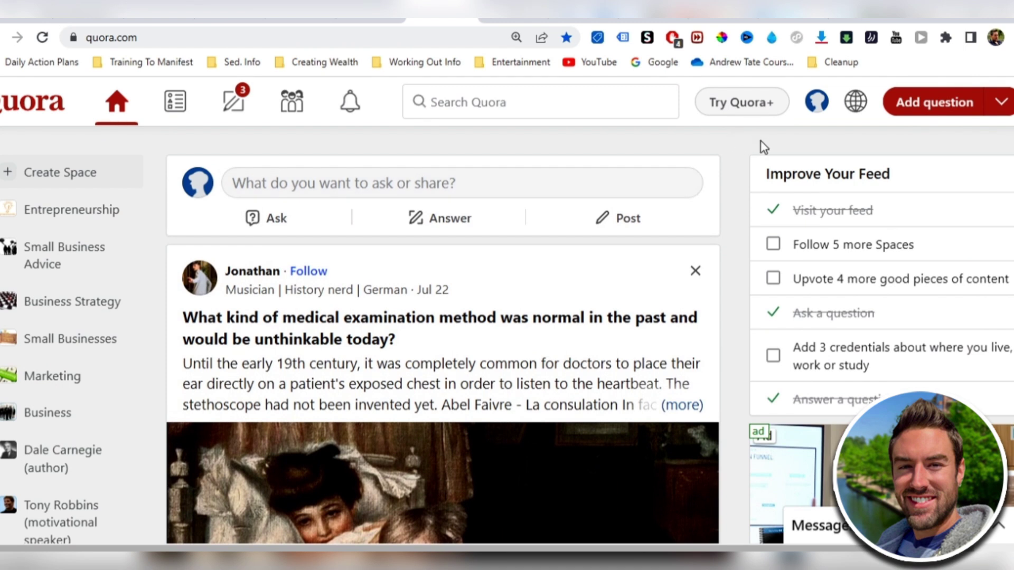
From your profile page, add and save the credential 'Health and Fitness Expert'.
left_click(817, 106)
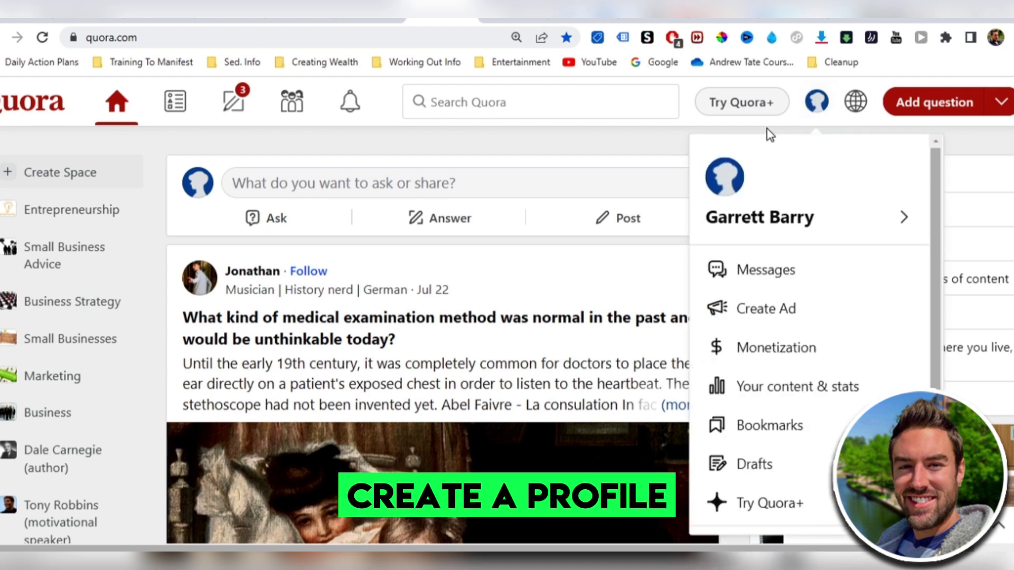
left_click(781, 267)
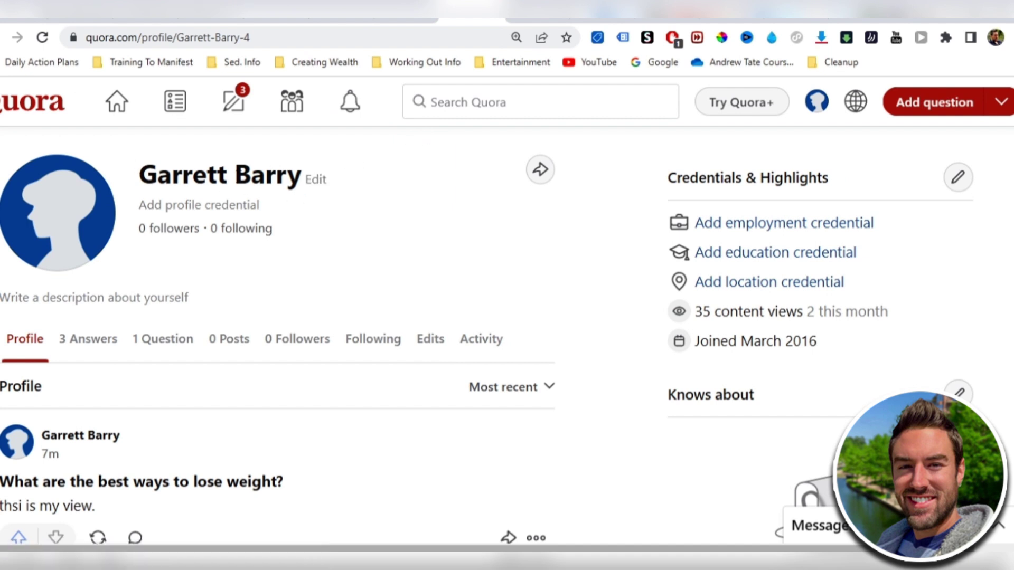
left_click(202, 207)
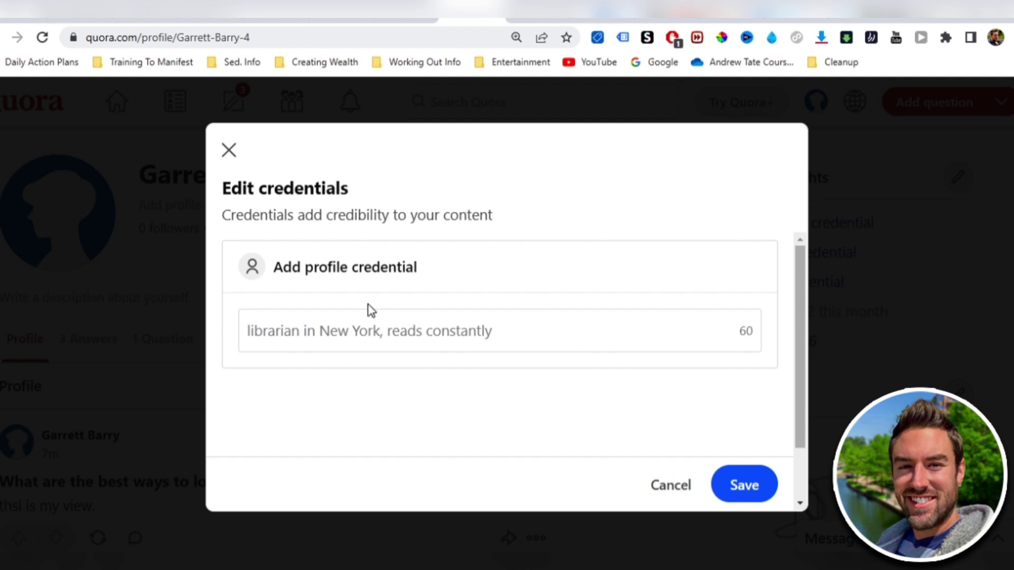
left_click(372, 332)
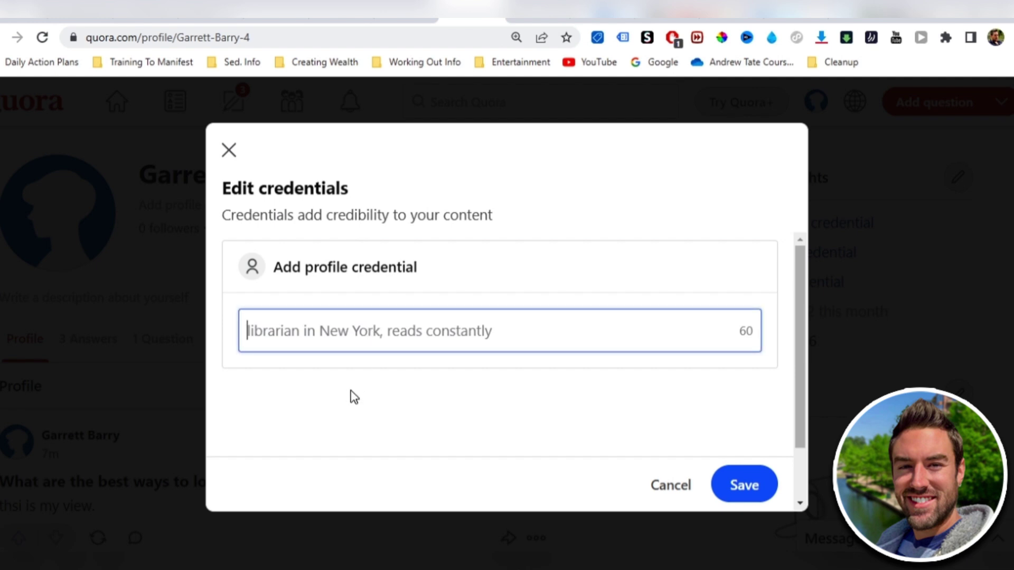
type("Health and Fitness Expert")
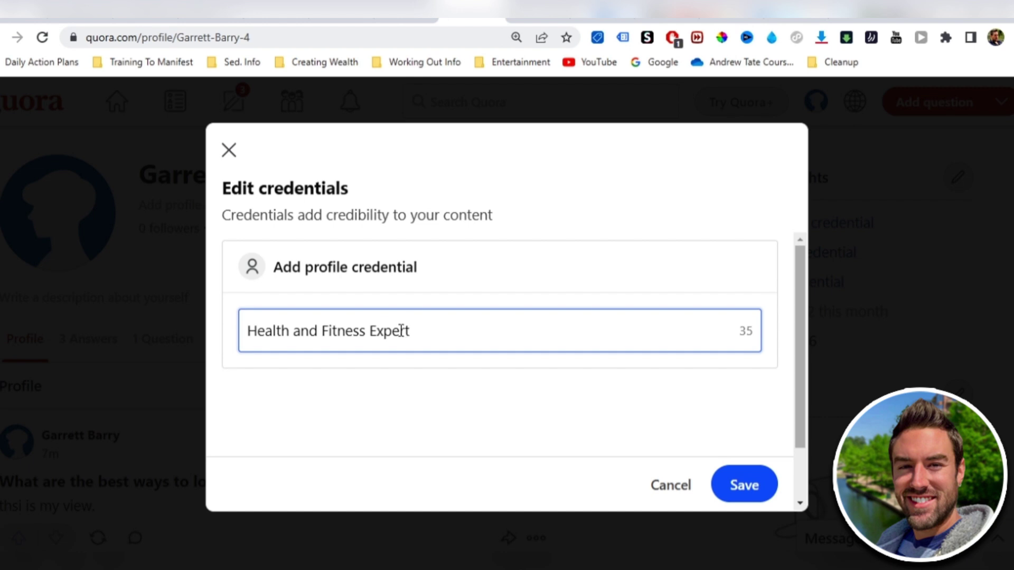
triple_click(346, 330)
type("Someone who trades forex for a long time")
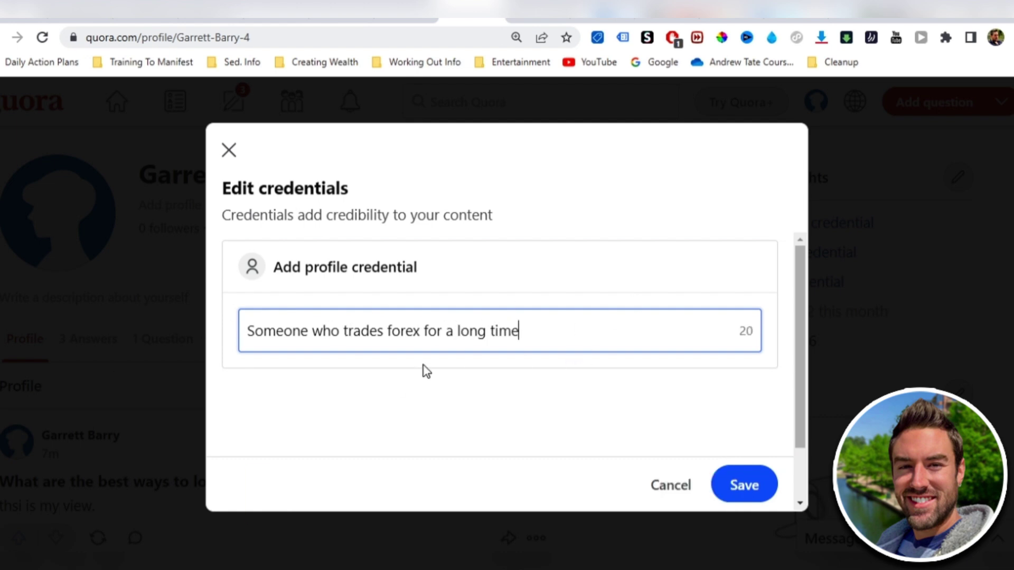
triple_click(358, 329)
type("Health and Fitness Expert")
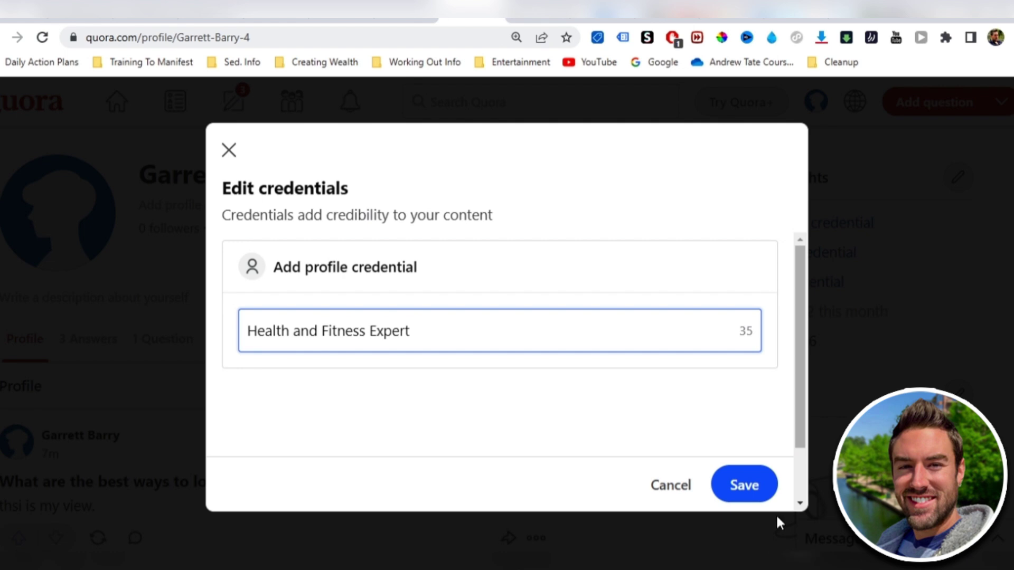
scroll(739, 487, "down", 1)
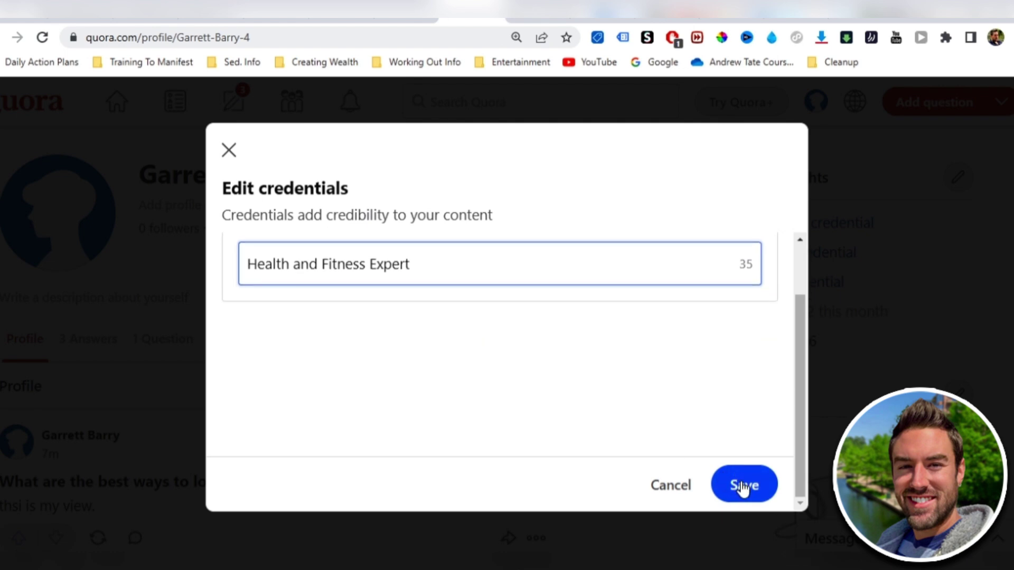
left_click(743, 486)
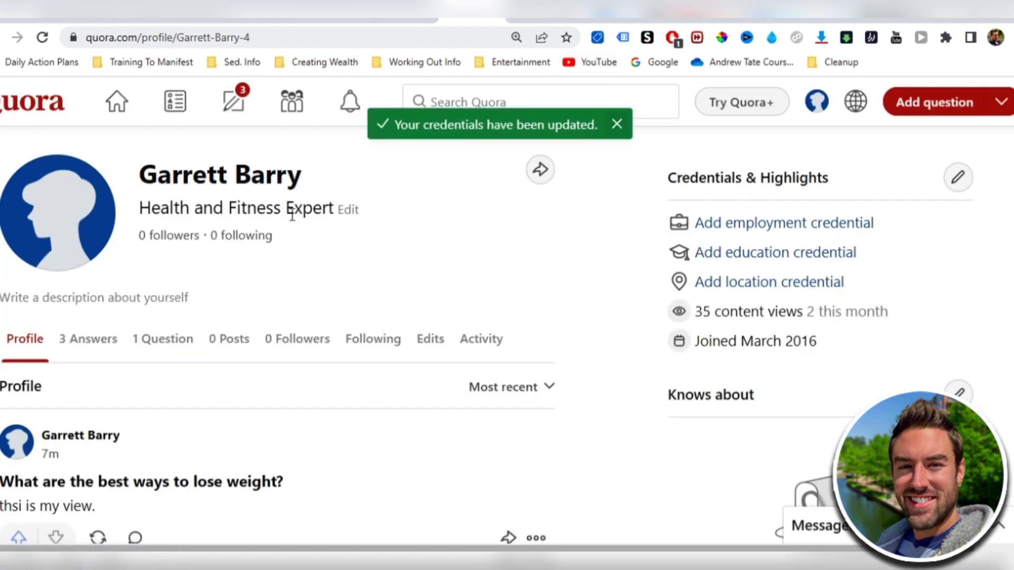
Dismiss the credential notice and search Quora for 'health and fitness'.
left_click(624, 126)
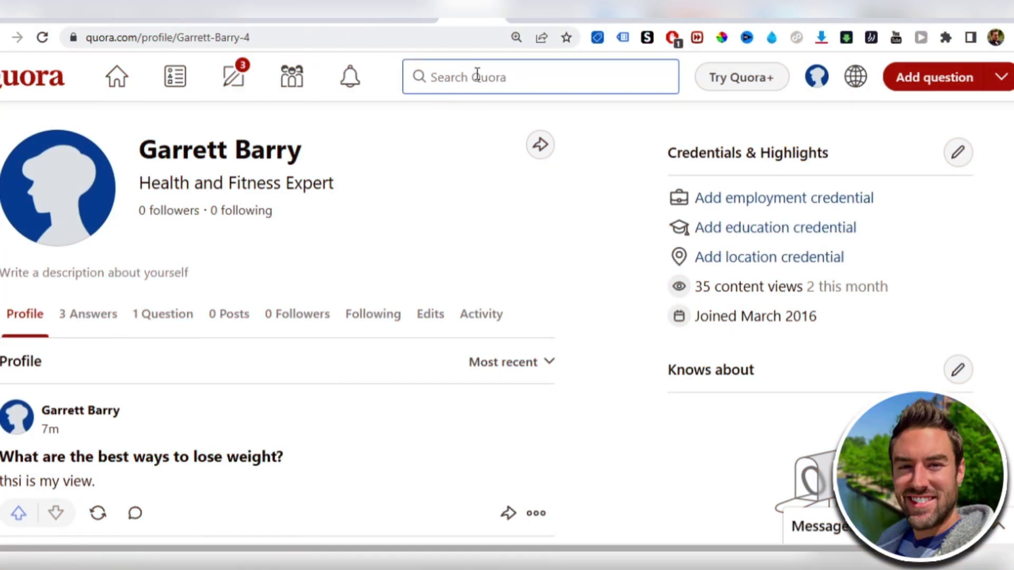
left_click(477, 75)
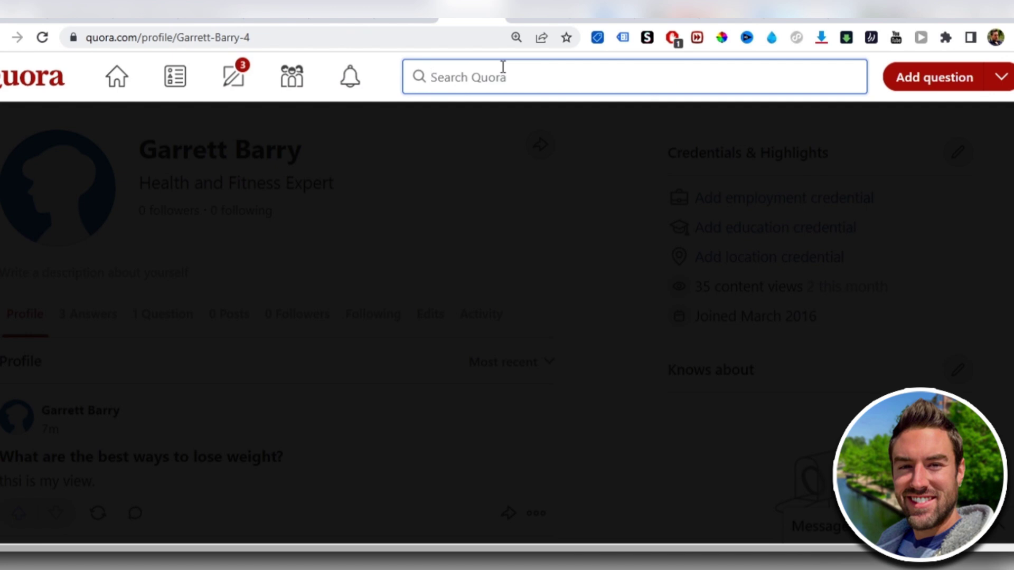
type("health and fitness")
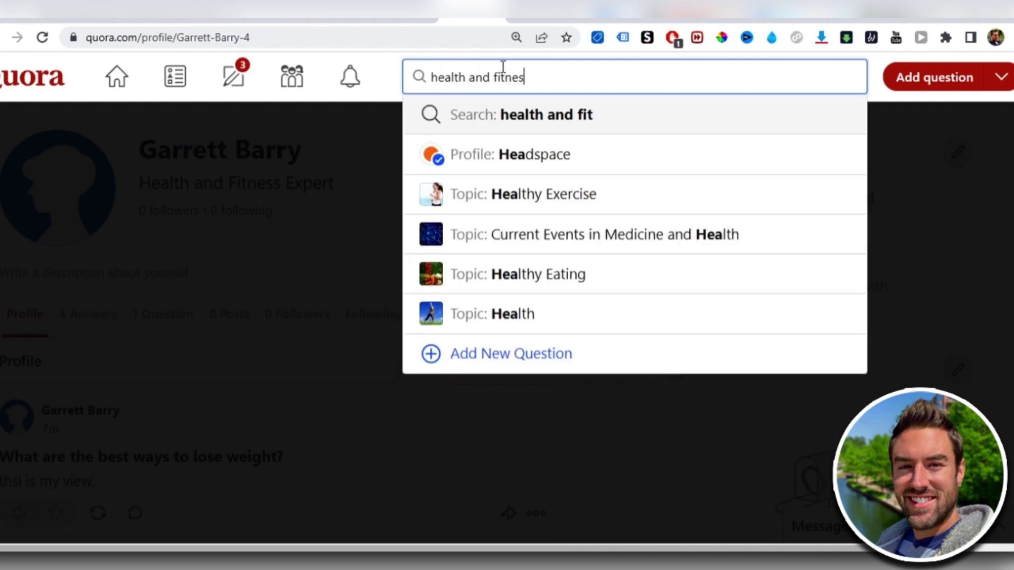
left_click(499, 120)
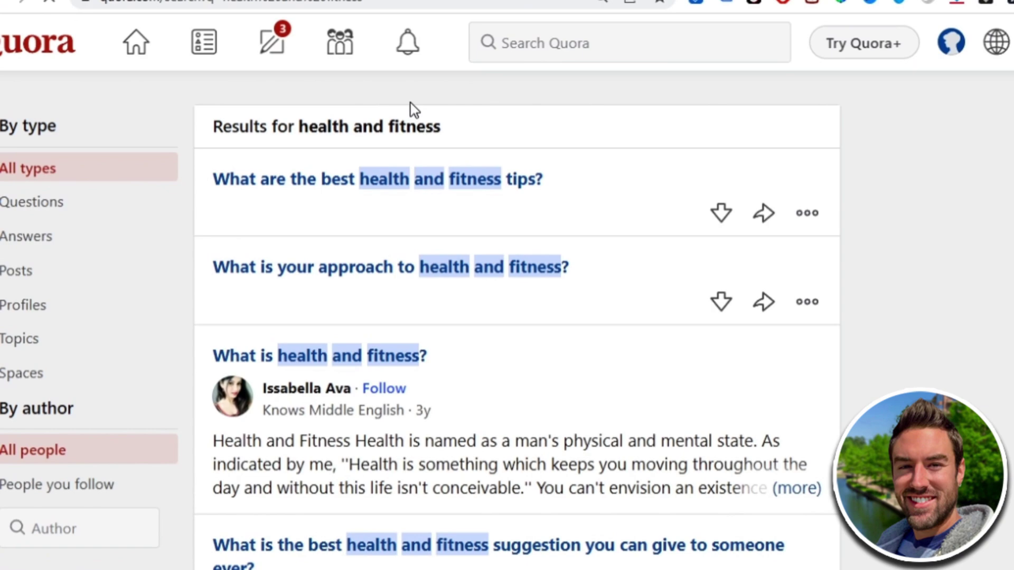
scroll(421, 127, "down", 5)
scroll(400, 274, "down", 5)
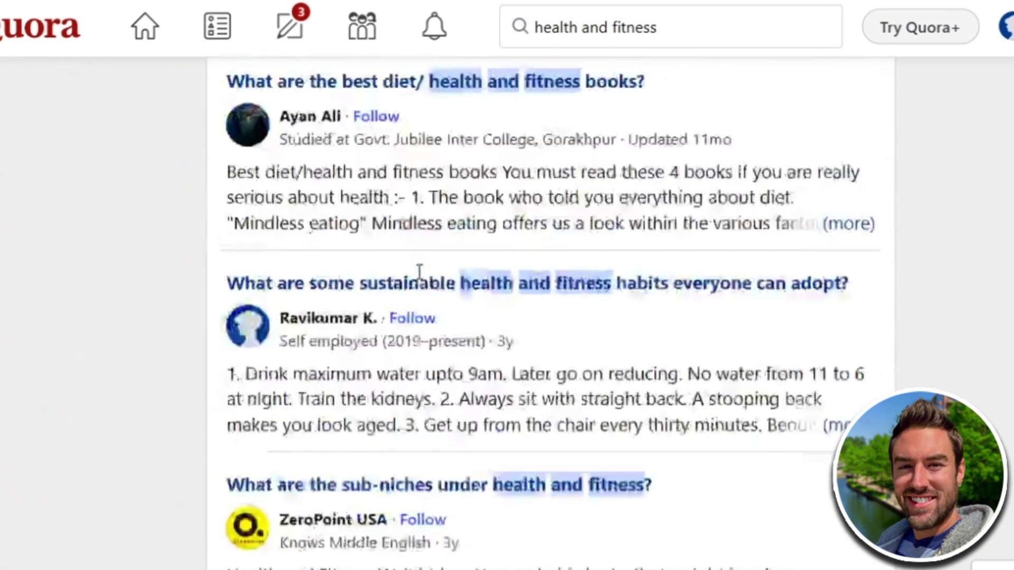
scroll(106, 224, "up", 8)
scroll(29, 306, "up", 3)
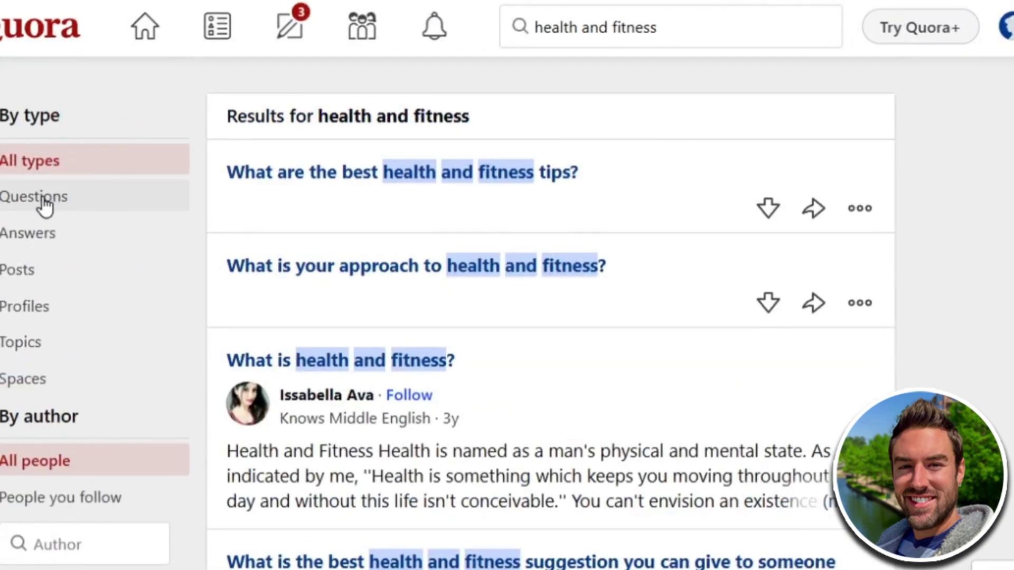
Filter the search results to Questions only and skim them.
left_click(18, 199)
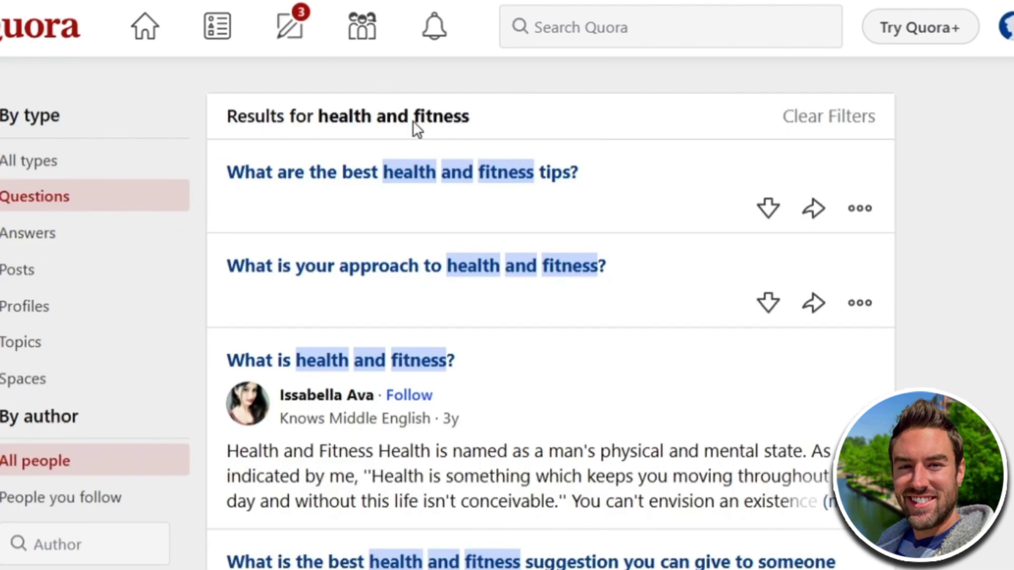
scroll(428, 153, "down", 2)
scroll(476, 206, "up", 2)
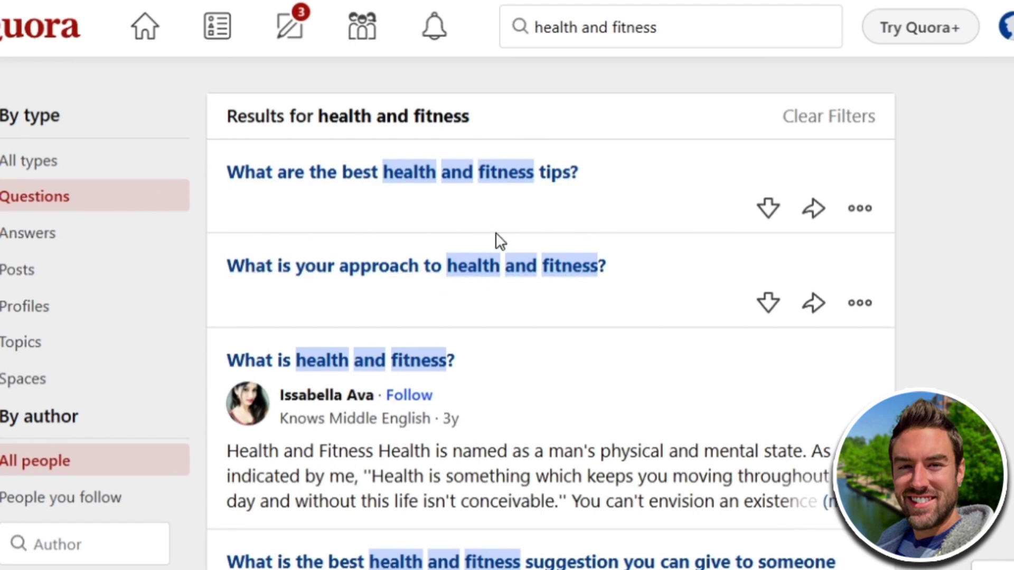
scroll(501, 240, "down", 8)
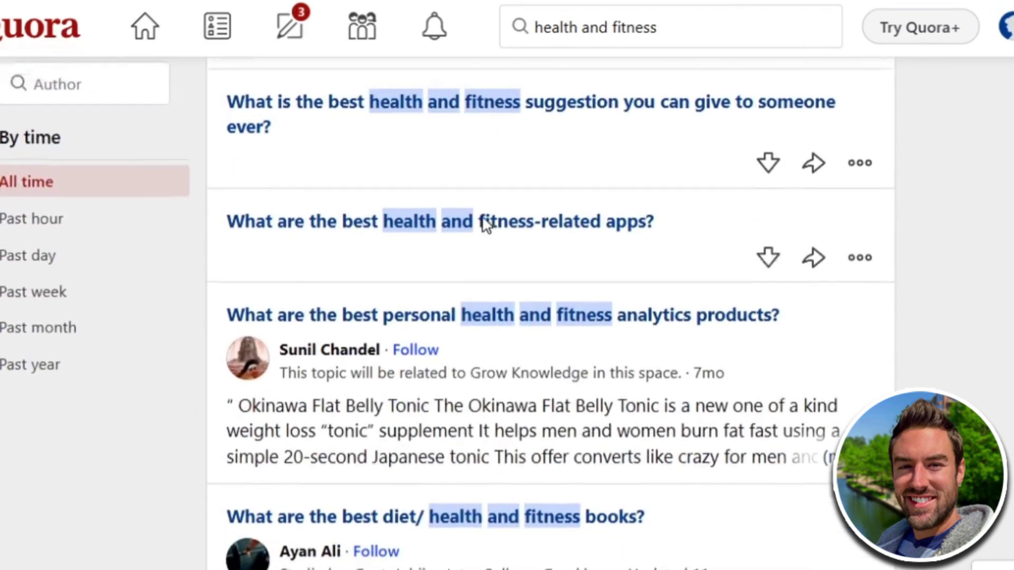
scroll(486, 226, "up", 8)
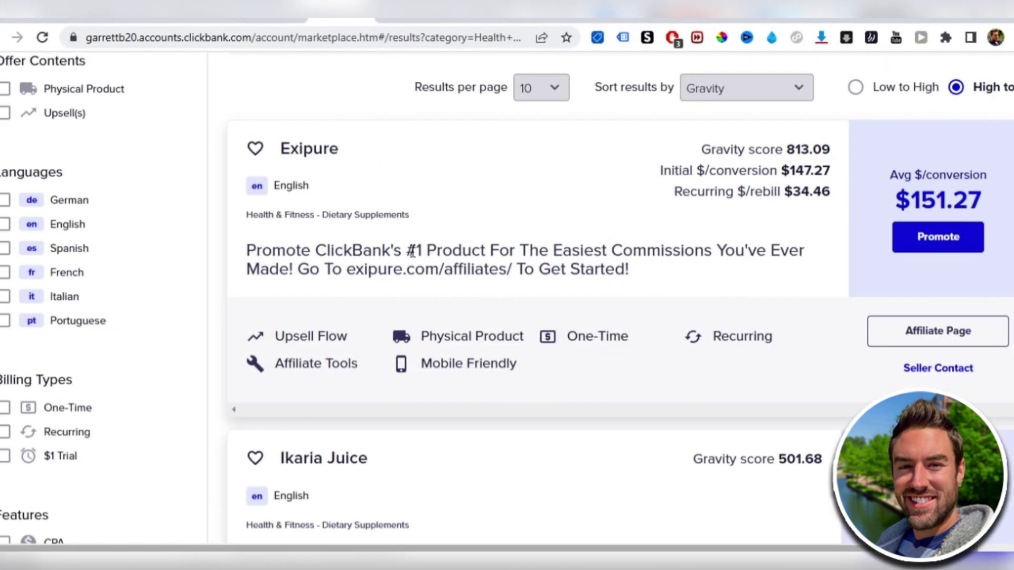
Open Exipure's sales page through its hoplink, look it over, then return to the Quora results.
left_click(304, 154)
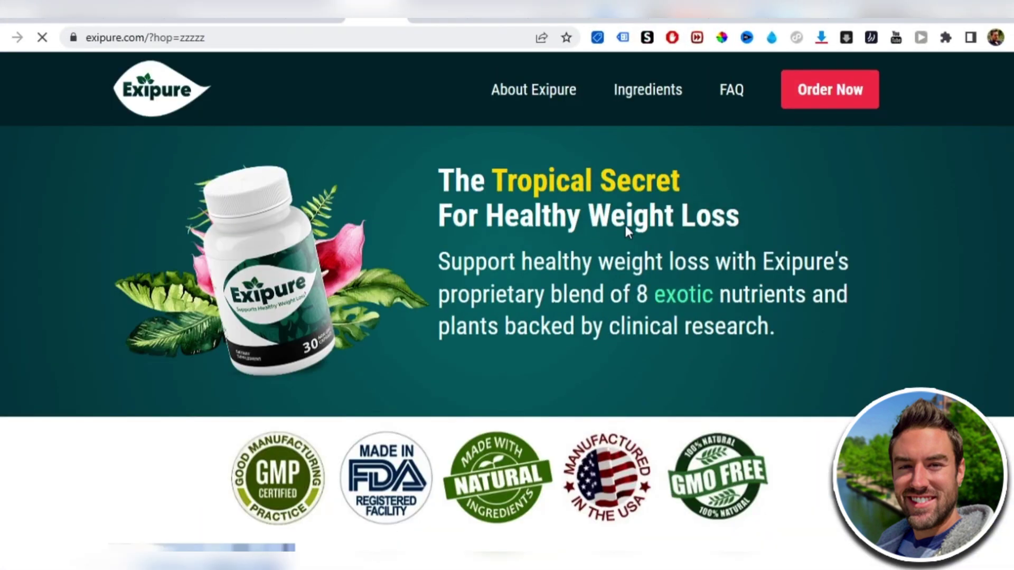
scroll(468, 183, "down", 2)
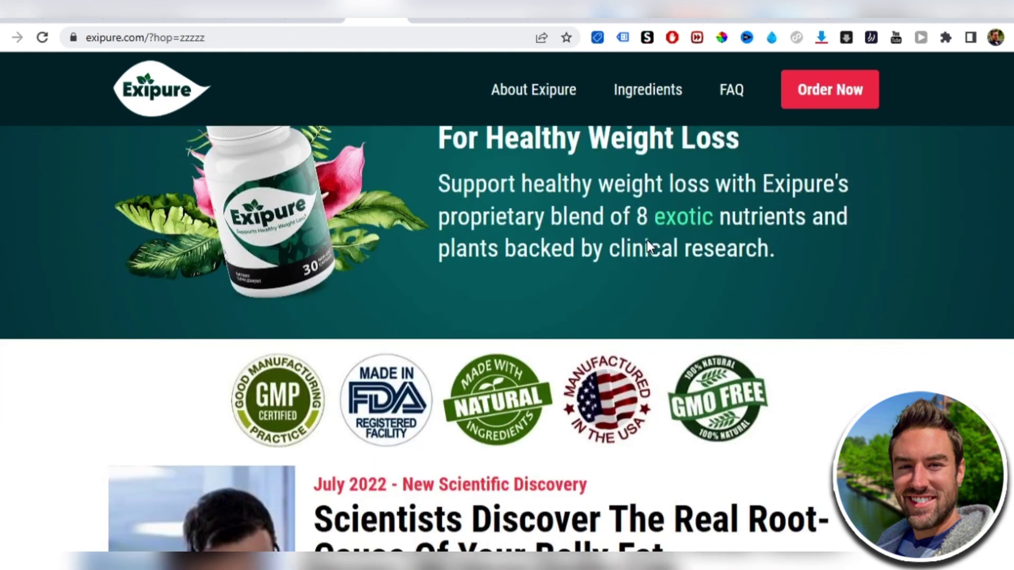
scroll(647, 239, "up", 2)
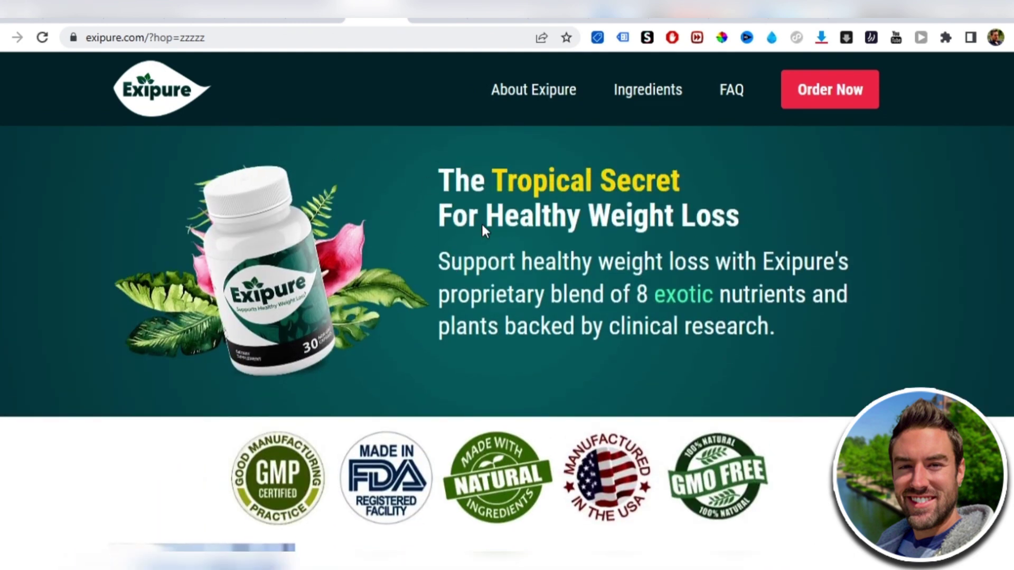
scroll(484, 227, "down", 3)
scroll(487, 231, "up", 3)
left_click(496, 10)
Scroll through the 'health and fitness' question results and back up to the top.
scroll(276, 221, "down", 6)
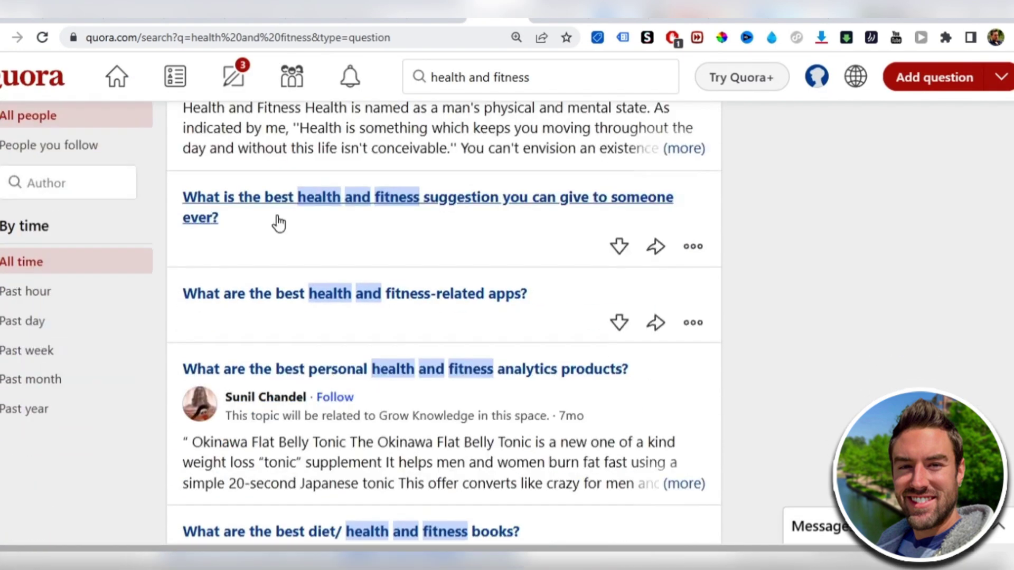
scroll(491, 258, "up", 6)
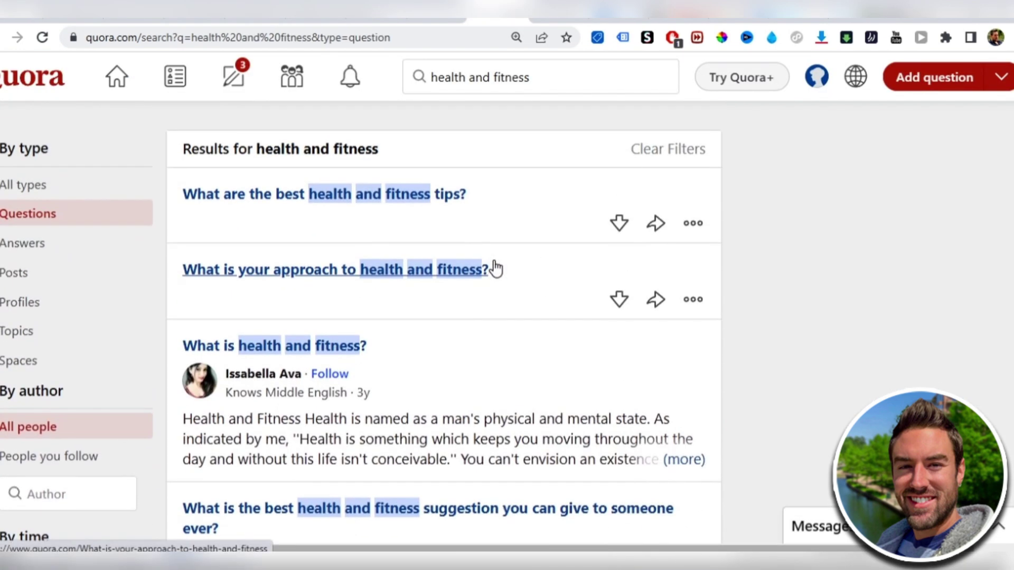
scroll(496, 268, "down", 1)
scroll(495, 268, "down", 2)
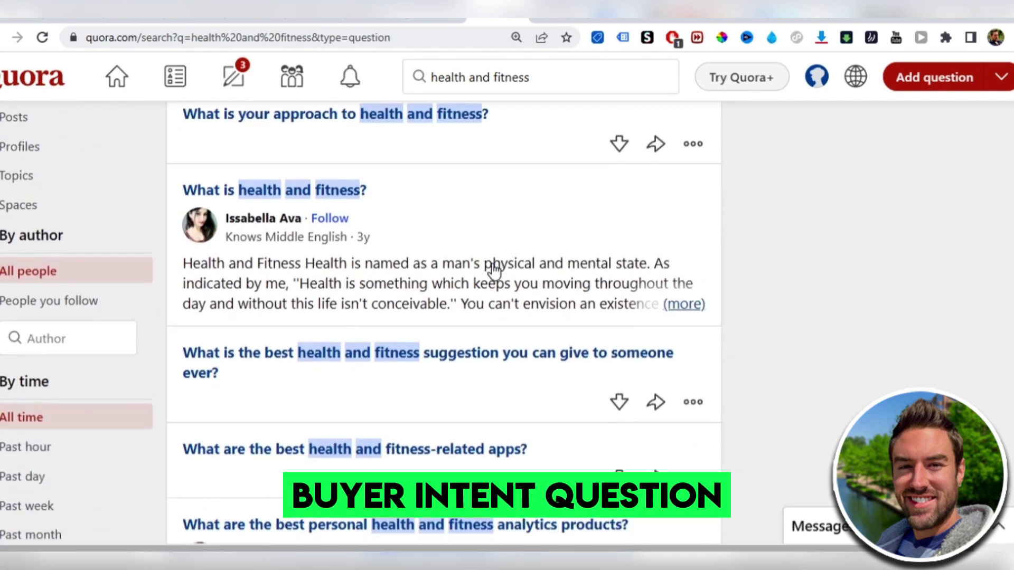
scroll(491, 275, "up", 3)
scroll(397, 188, "down", 6)
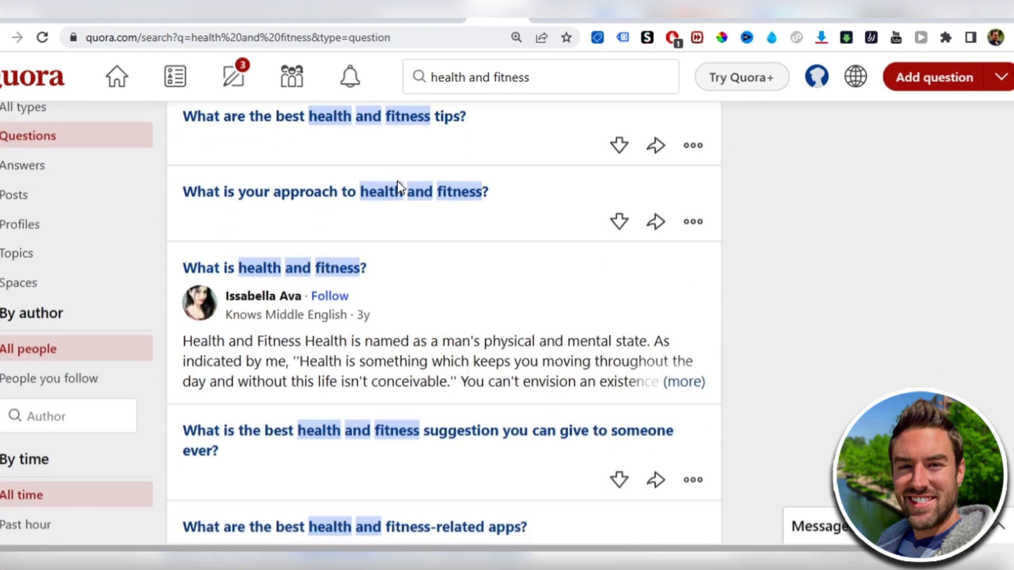
scroll(399, 188, "down", 7)
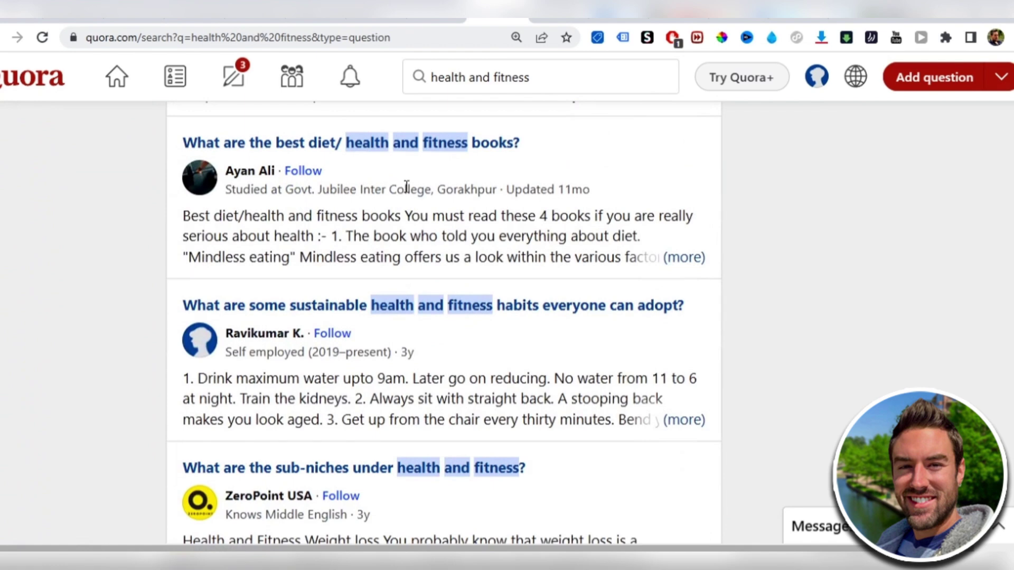
scroll(417, 221, "up", 13)
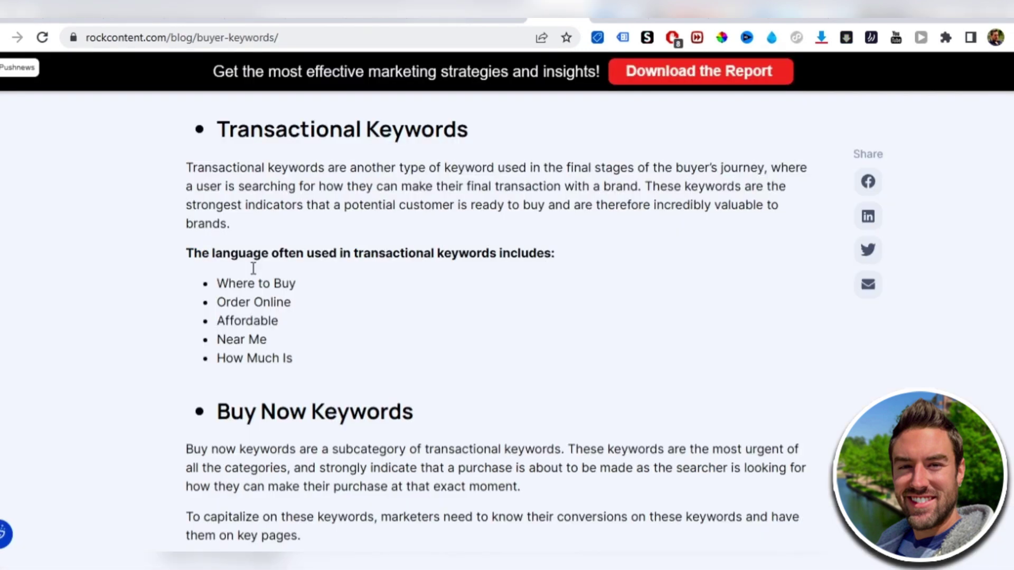
Highlight the Informational Keywords heading and example terms such as Tips in the buyer-keywords article.
scroll(254, 268, "up", 3)
scroll(335, 310, "down", 3)
scroll(316, 285, "up", 15)
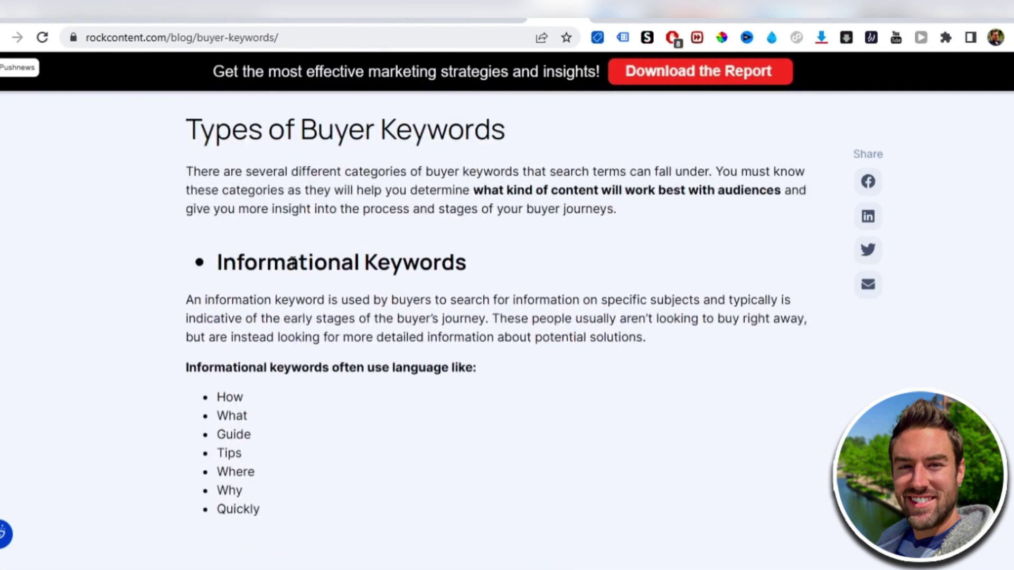
scroll(292, 261, "down", 3)
scroll(218, 195, "up", 1)
left_click_drag(216, 188, 478, 189)
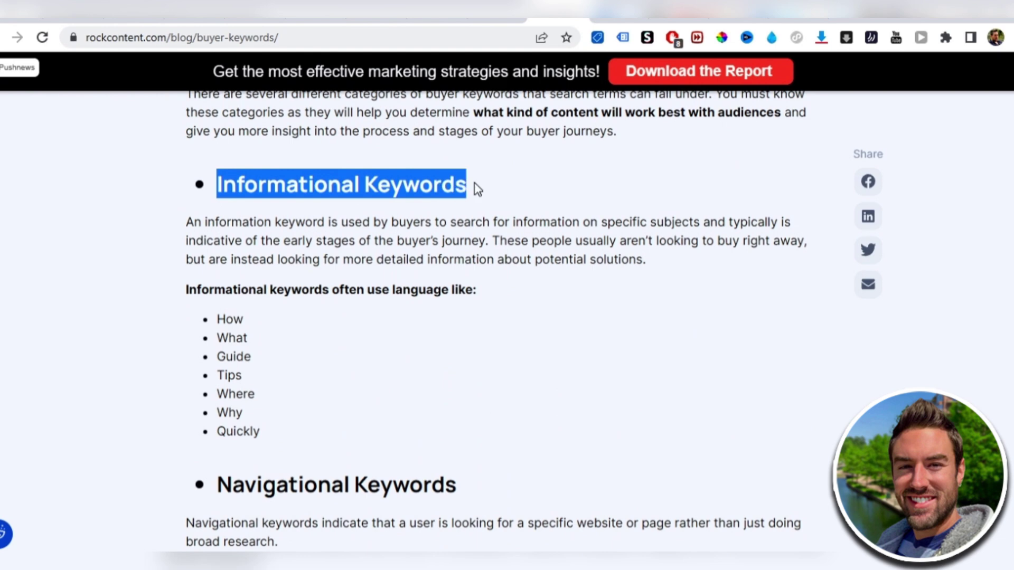
left_click(478, 189)
scroll(226, 264, "down", 1)
left_click_drag(217, 242, 254, 261)
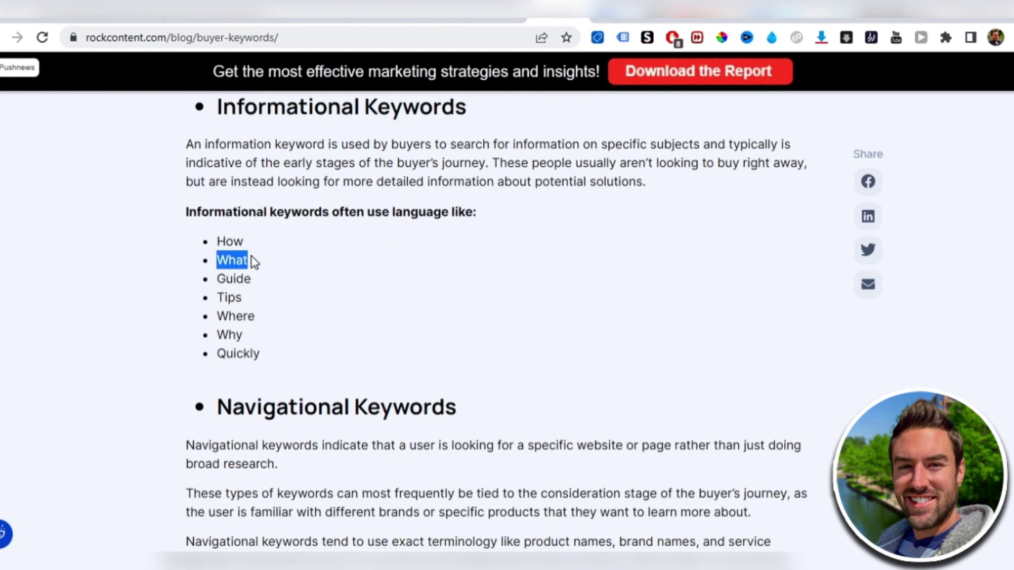
left_click_drag(217, 298, 242, 298)
left_click(346, 229)
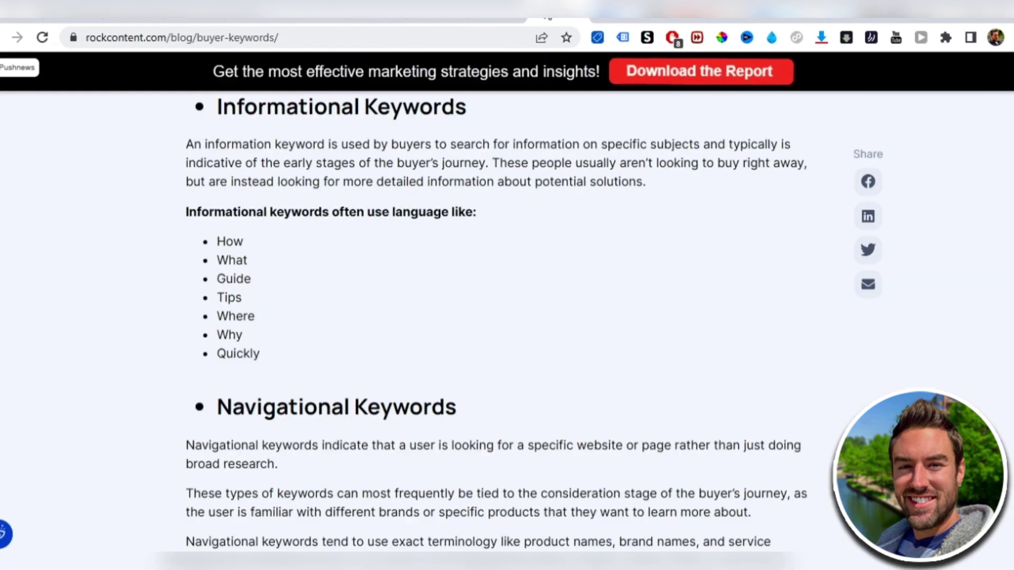
scroll(403, 230, "up", 2)
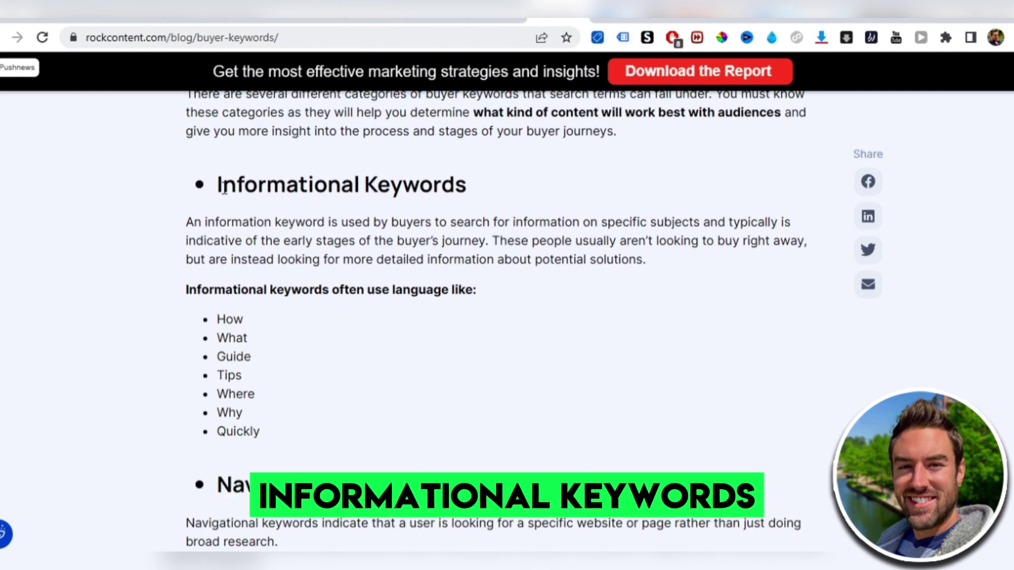
left_click_drag(222, 185, 502, 182)
left_click(335, 244)
Scroll to the commercial keyword examples and highlight the term Best.
scroll(414, 249, "down", 2)
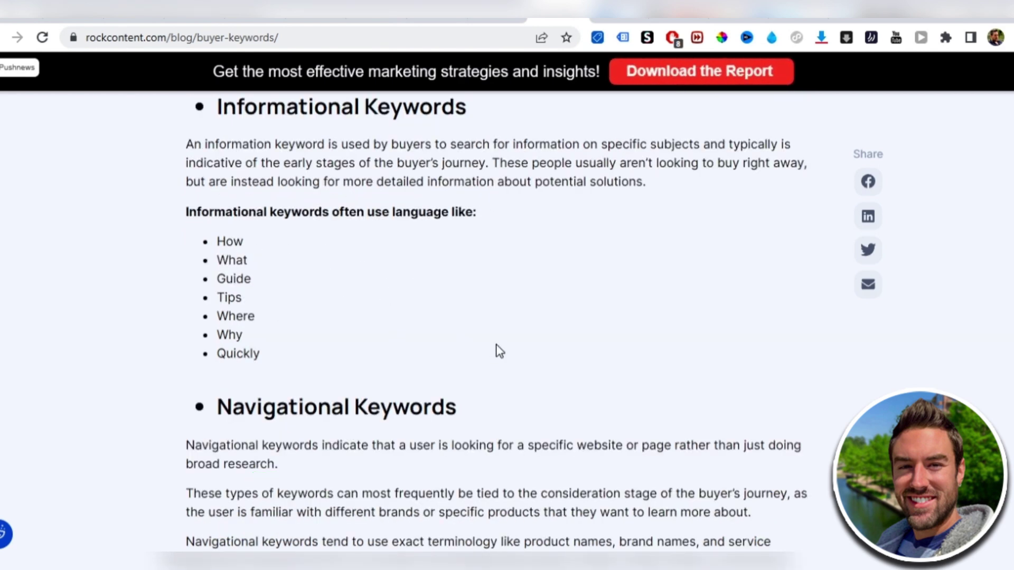
scroll(412, 322, "down", 10)
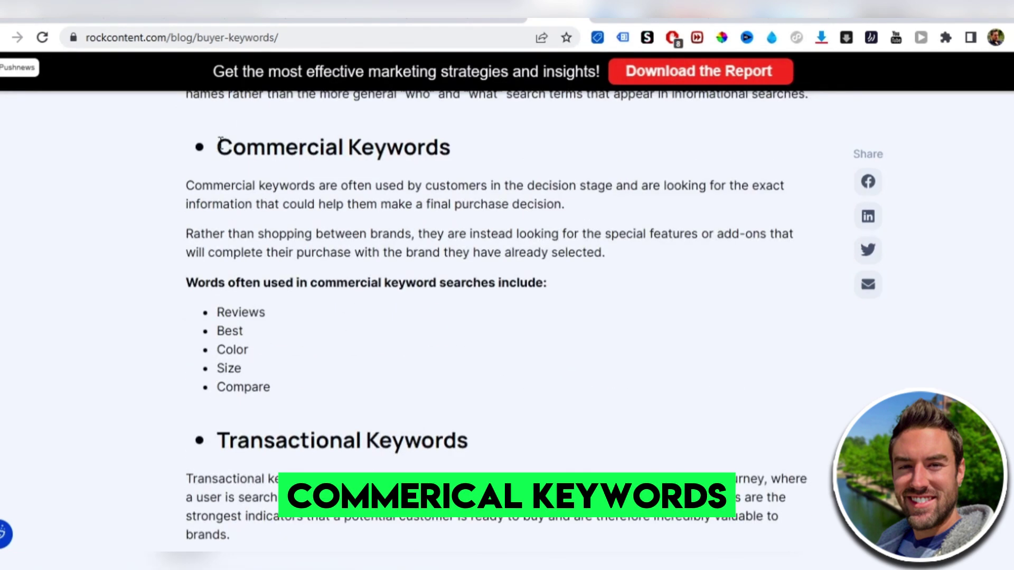
scroll(248, 233, "down", 1)
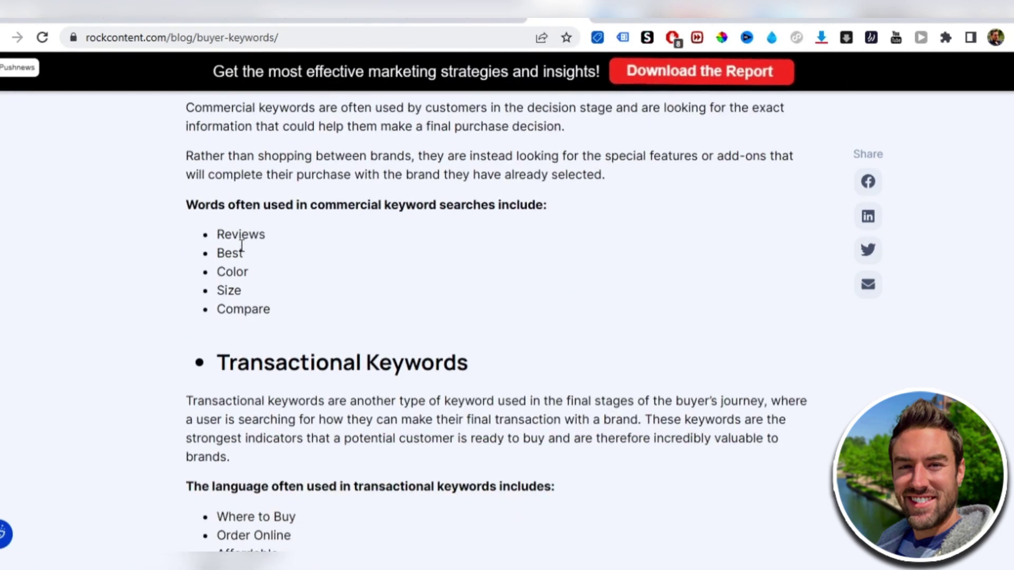
left_click_drag(217, 254, 248, 256)
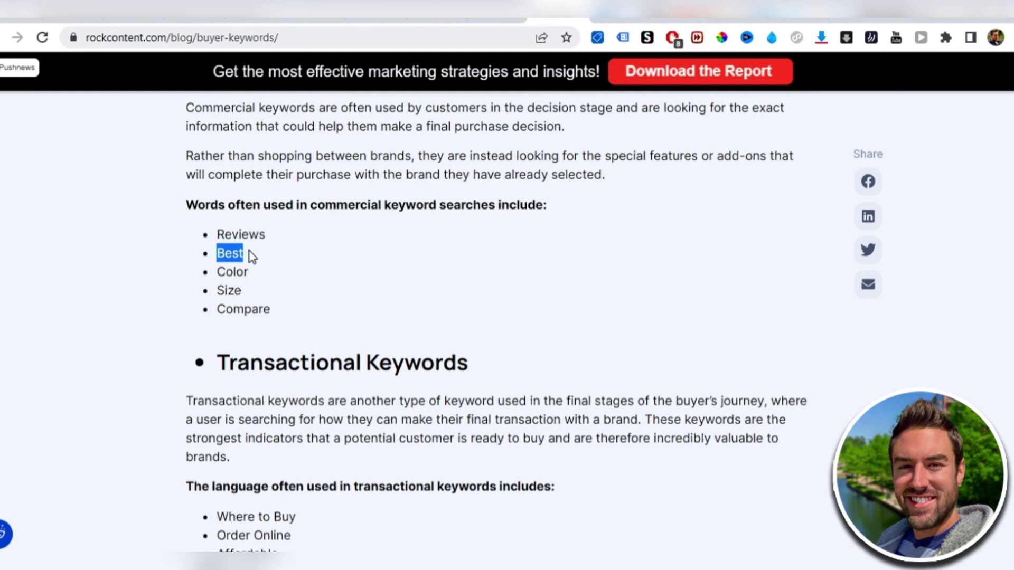
left_click(220, 249)
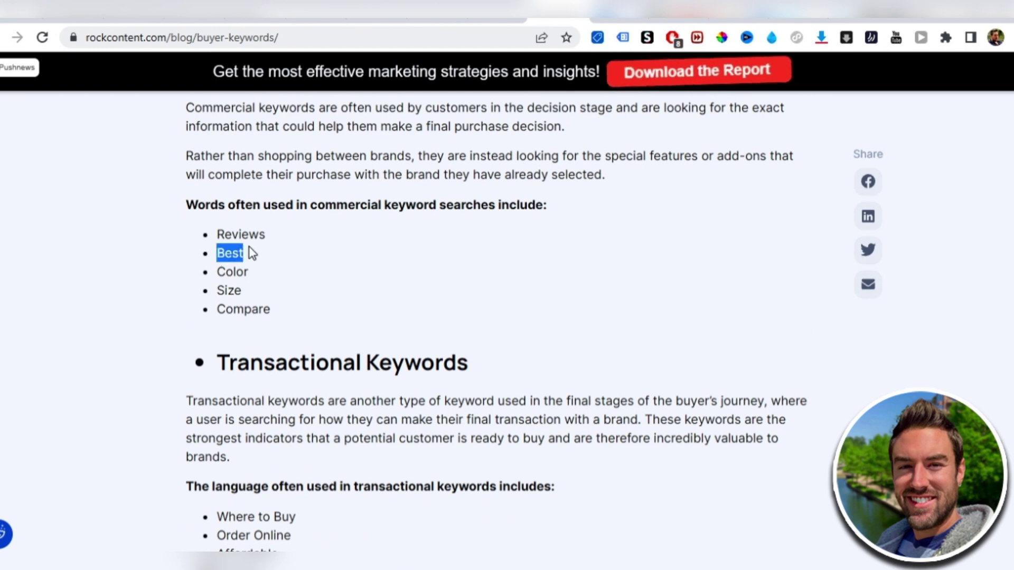
Highlight the Transactional Keywords heading and Buy Now terms such as Discount.
scroll(249, 253, "down", 2)
left_click_drag(211, 213, 479, 210)
left_click(485, 215)
scroll(486, 215, "down", 2)
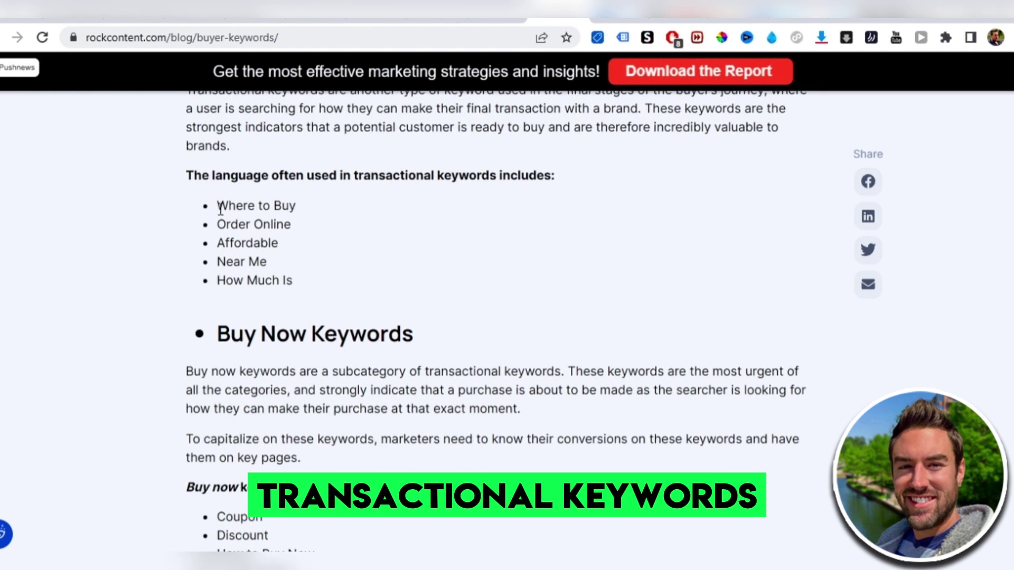
left_click_drag(217, 206, 309, 208)
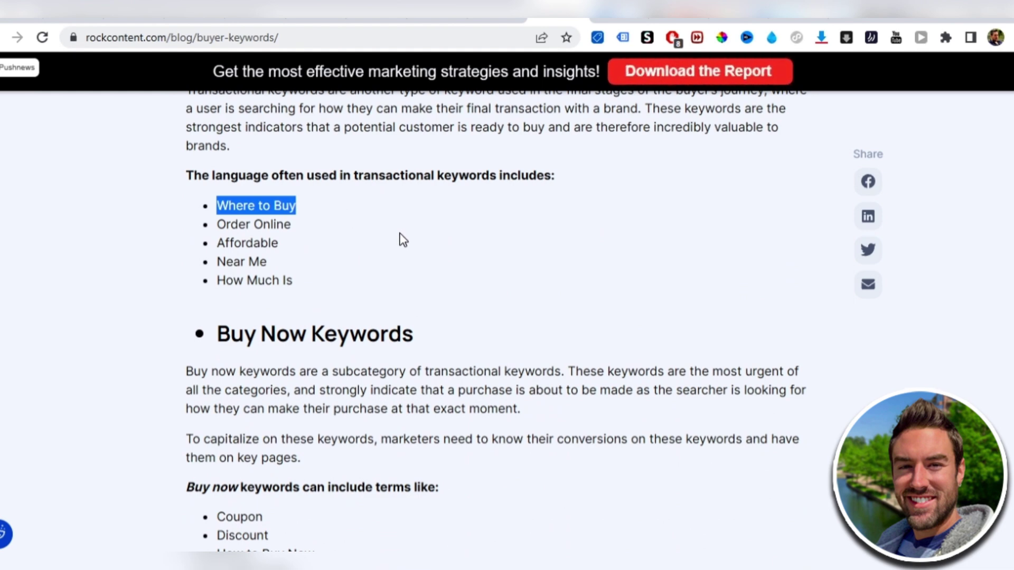
scroll(369, 198, "down", 4)
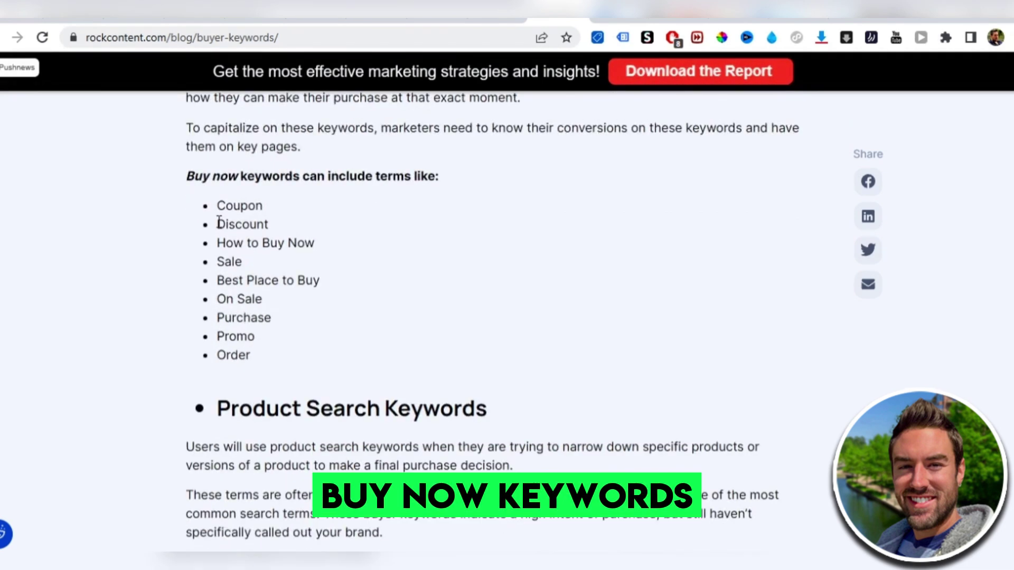
left_click_drag(217, 224, 292, 227)
left_click(292, 227)
scroll(350, 239, "up", 2)
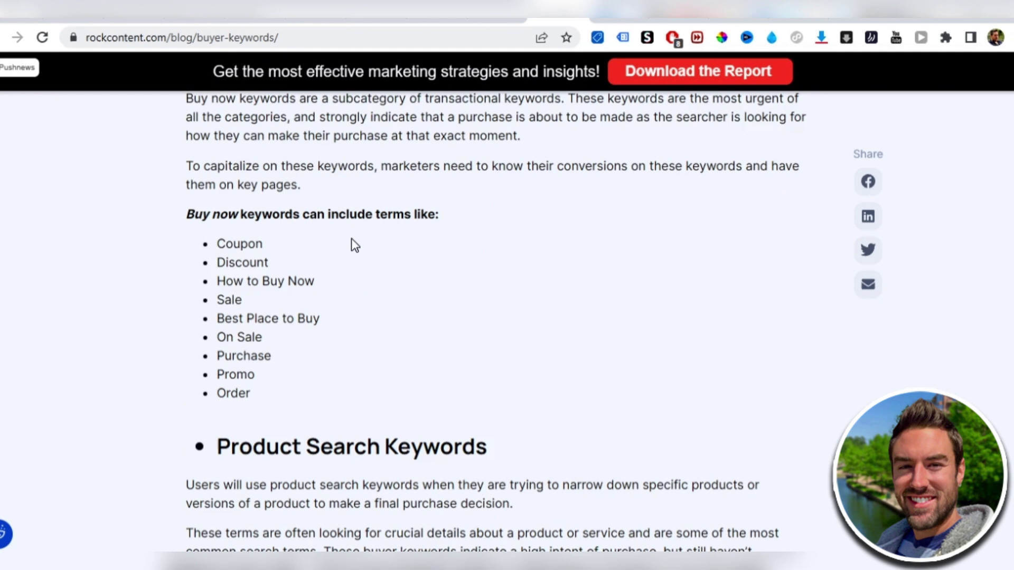
scroll(313, 278, "down", 1)
left_click_drag(248, 483, 206, 274)
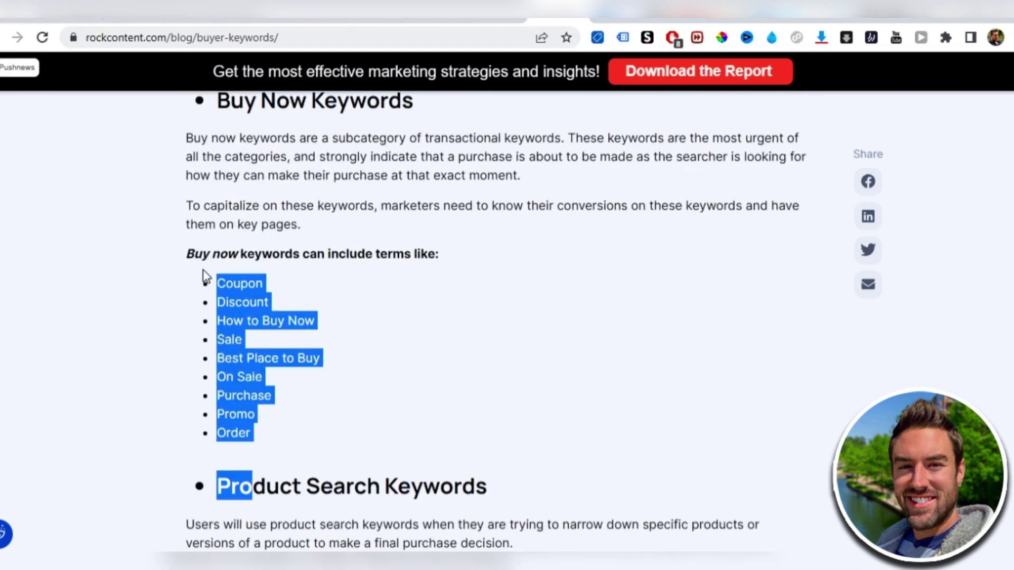
left_click(374, 338)
Scroll back over the Buy Now and Commercial keyword lists to review them.
scroll(374, 338, "up", 3)
scroll(372, 337, "up", 3)
scroll(372, 333, "down", 4)
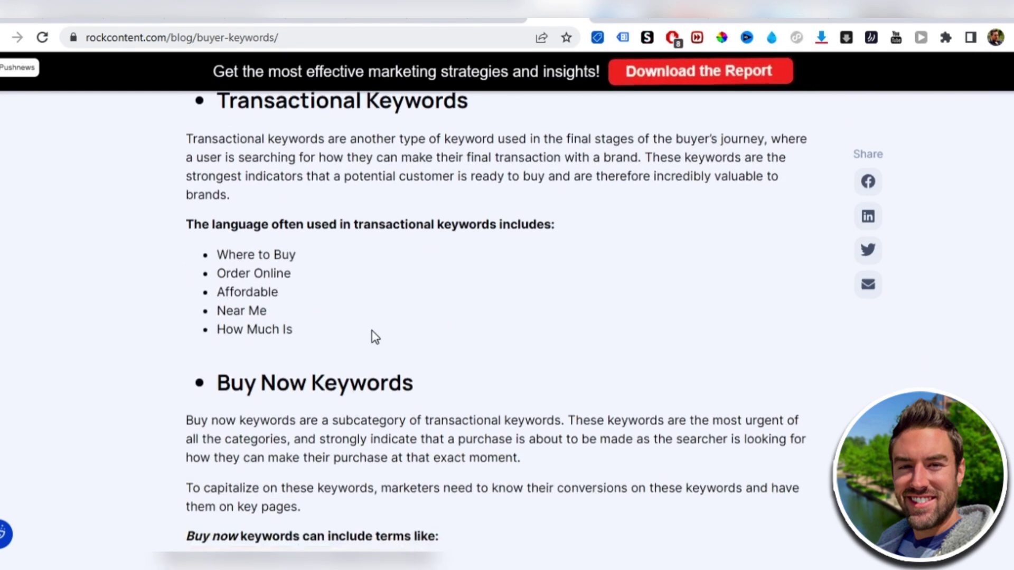
scroll(374, 330, "up", 8)
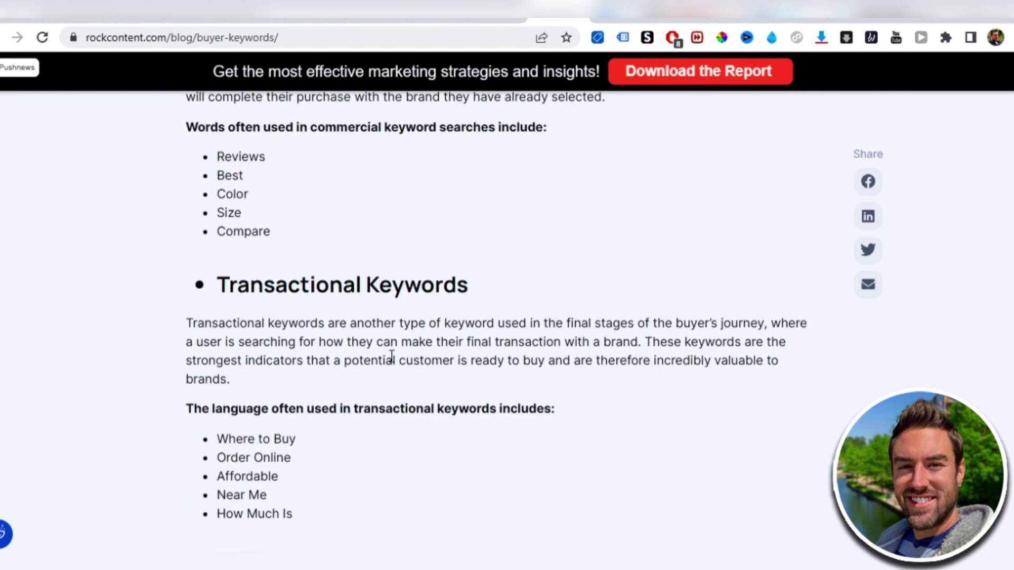
scroll(394, 360, "down", 3)
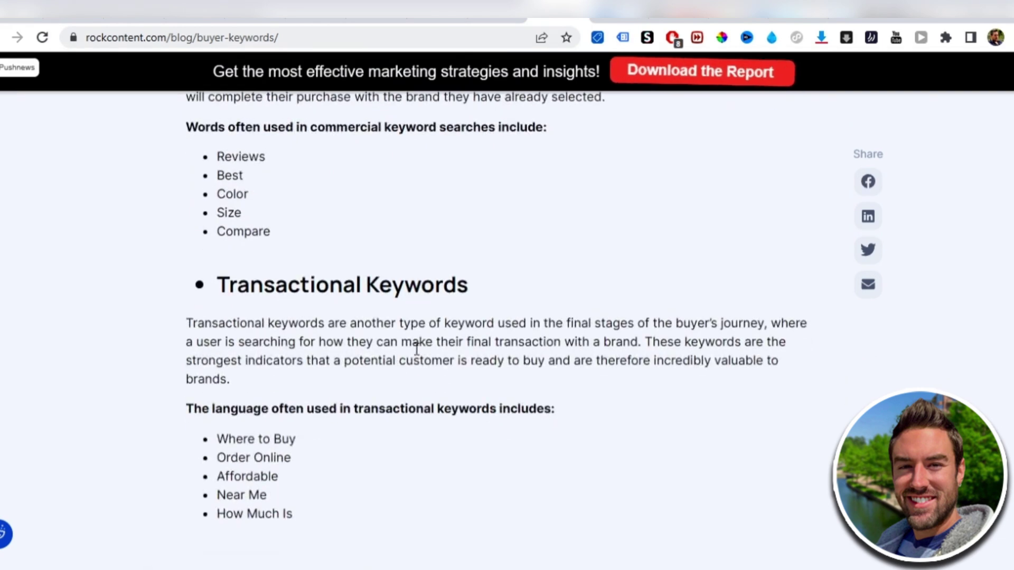
scroll(417, 348, "up", 4)
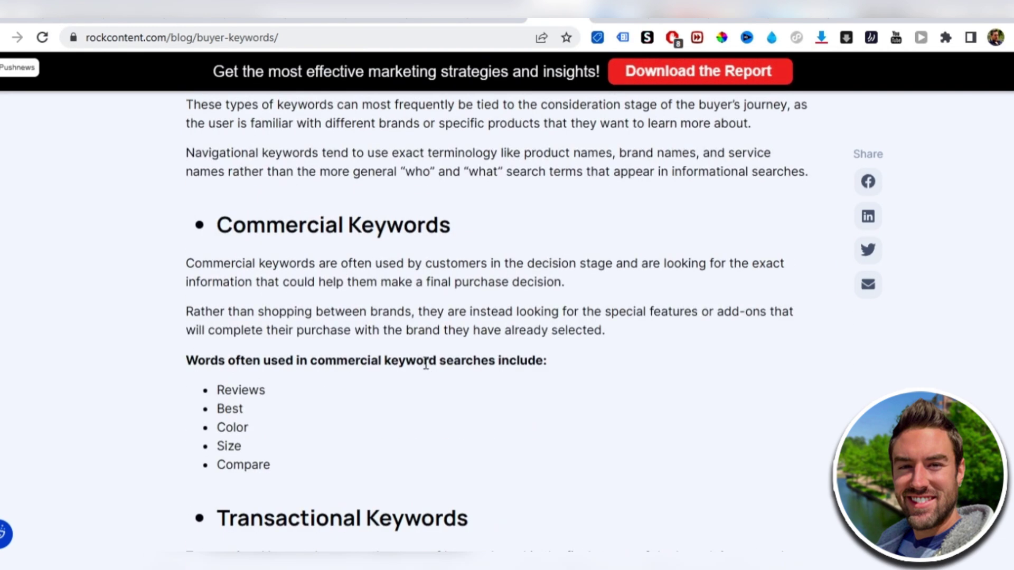
Back in Quora, search 'health and fitness supplement' and open the top weight-loss supplements question.
left_click(592, 9)
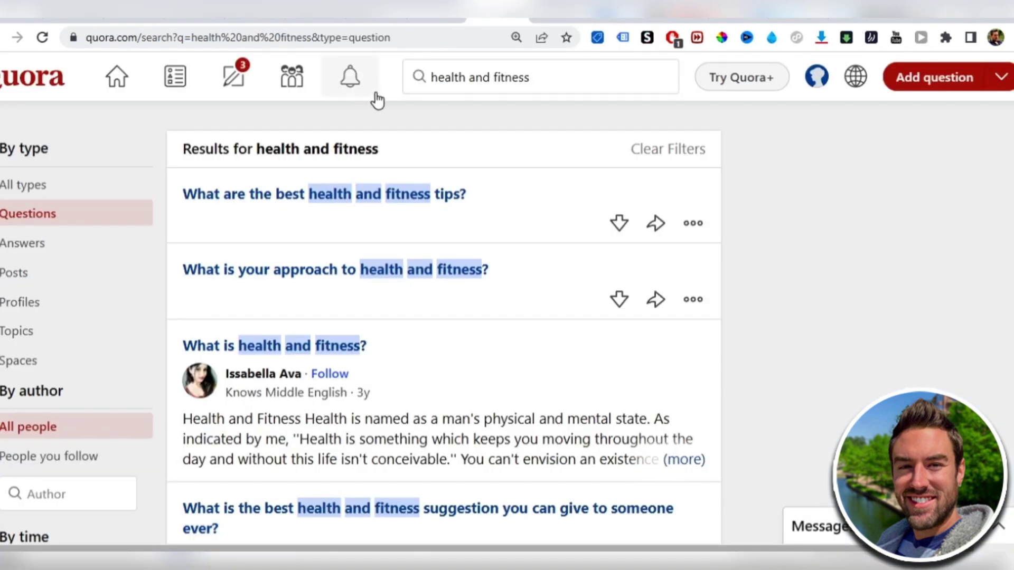
left_click(565, 71)
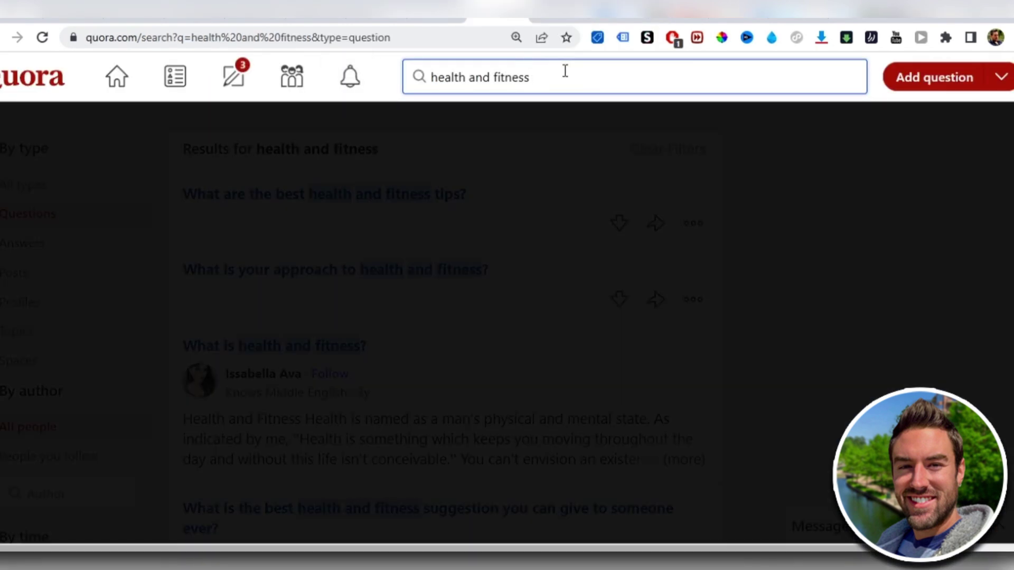
type("sup")
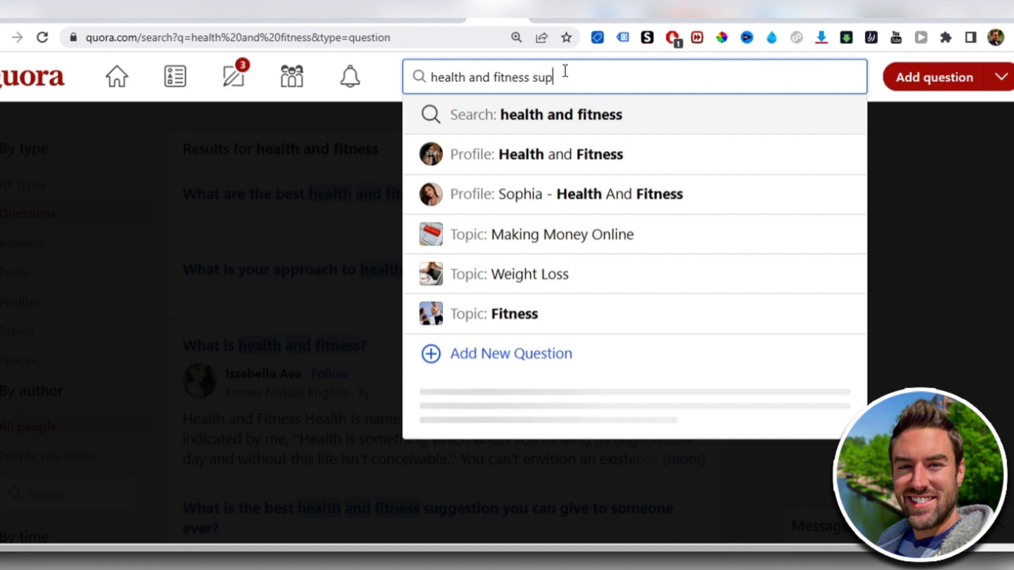
type("plement")
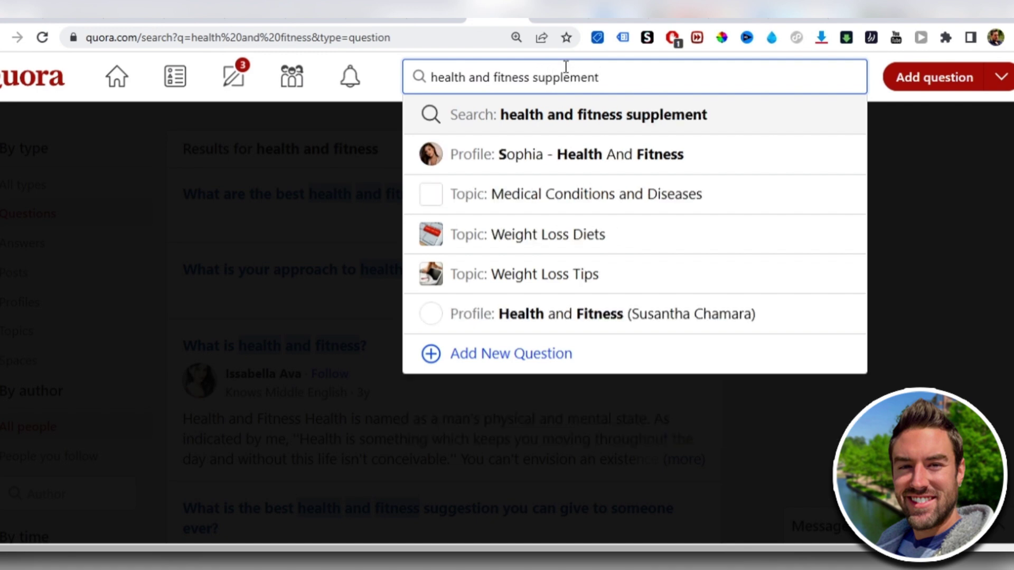
left_click(577, 118)
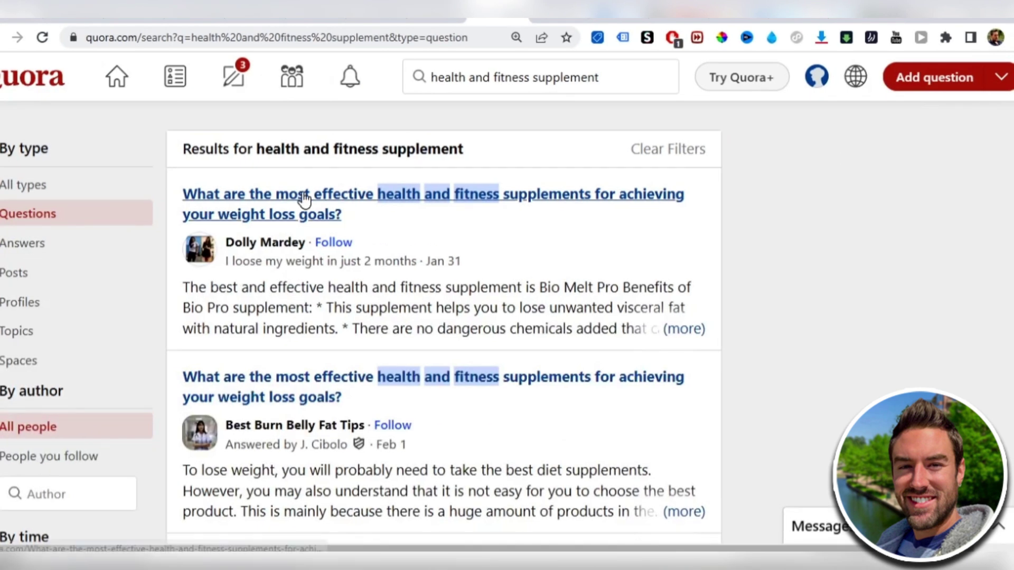
left_click(301, 203)
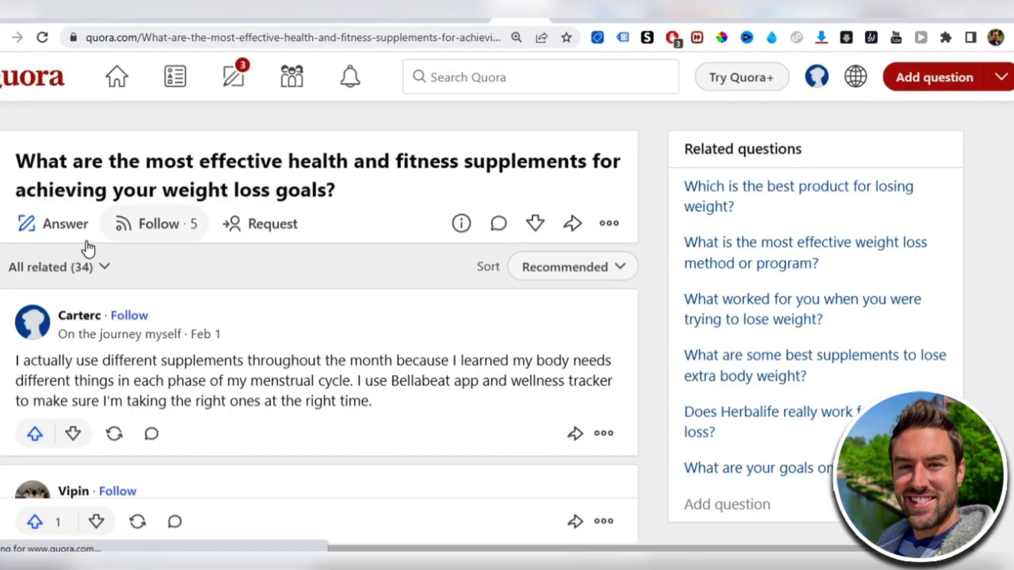
Select all three paragraphs of the answer calling fat burners a waste of money.
scroll(290, 158, "down", 3)
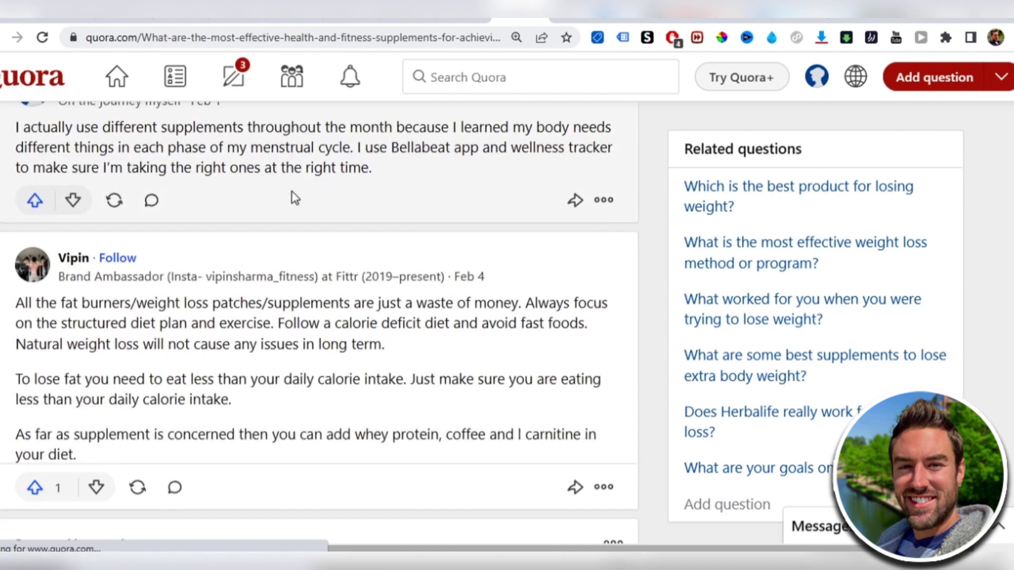
scroll(296, 203, "up", 2)
scroll(306, 211, "down", 3)
scroll(309, 210, "up", 4)
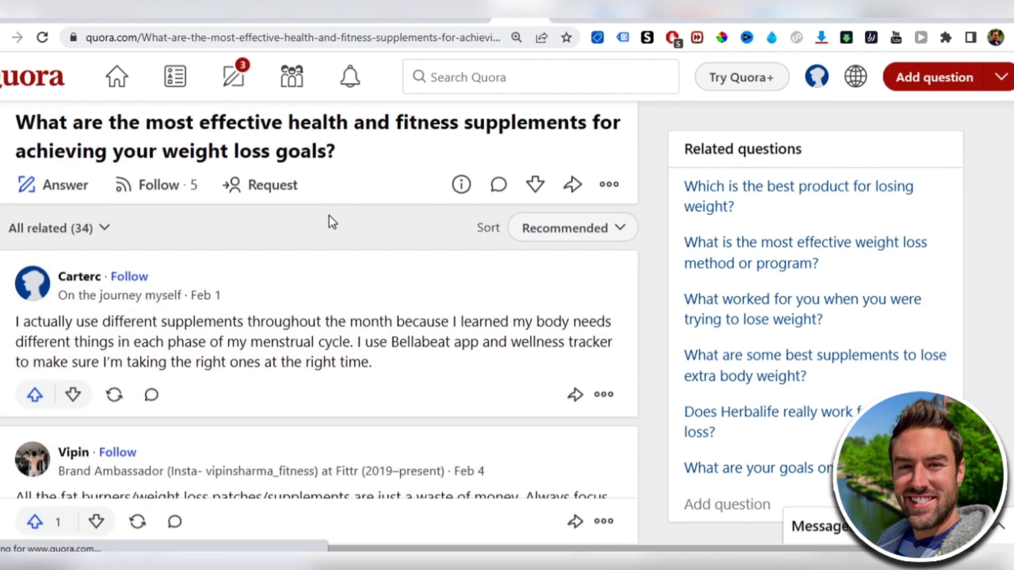
scroll(332, 221, "down", 5)
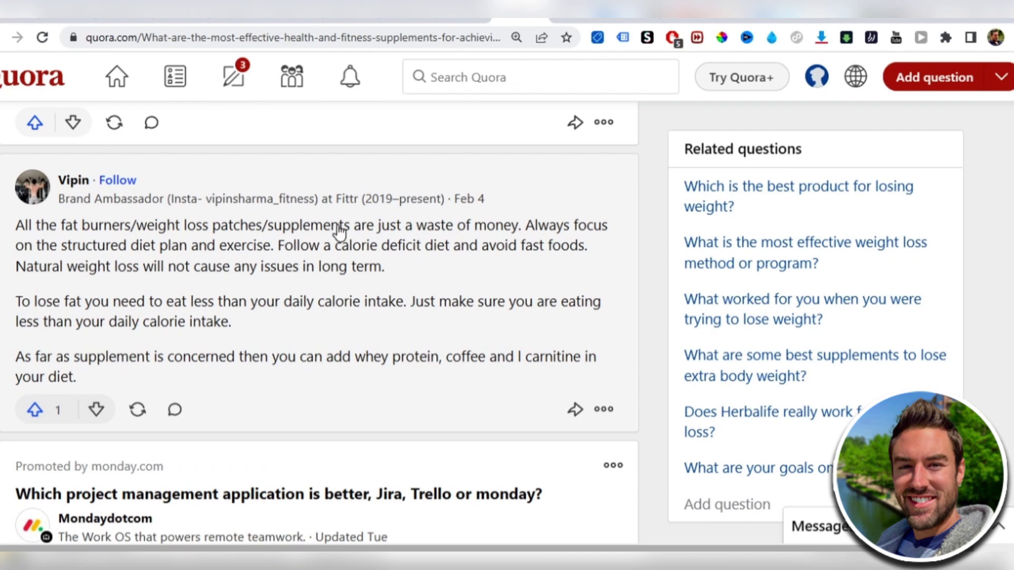
scroll(254, 214, "down", 1)
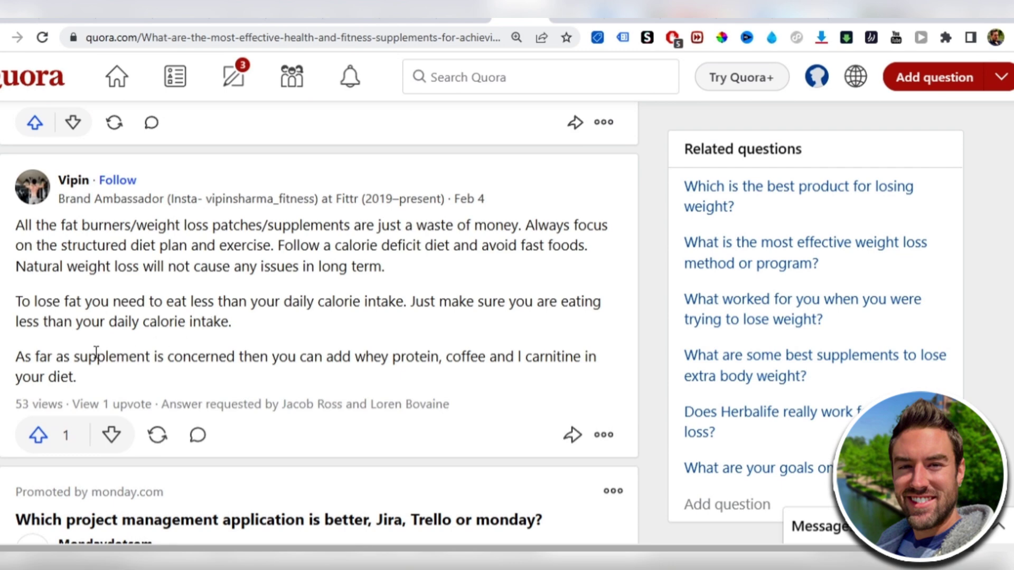
left_click_drag(95, 383, 271, 292)
key("ctrl+c")
scroll(223, 245, "up", 5)
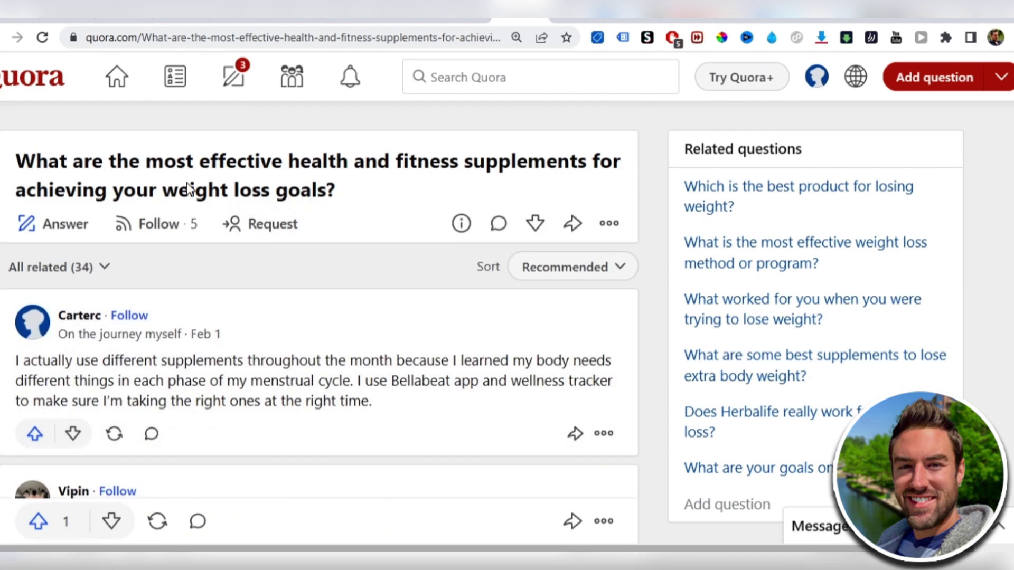
scroll(190, 192, "down", 6)
Paste the answer into SpinBot, spin it, and solve the slider captcha for a 590-character rewrite.
key("ctrl+Tab")
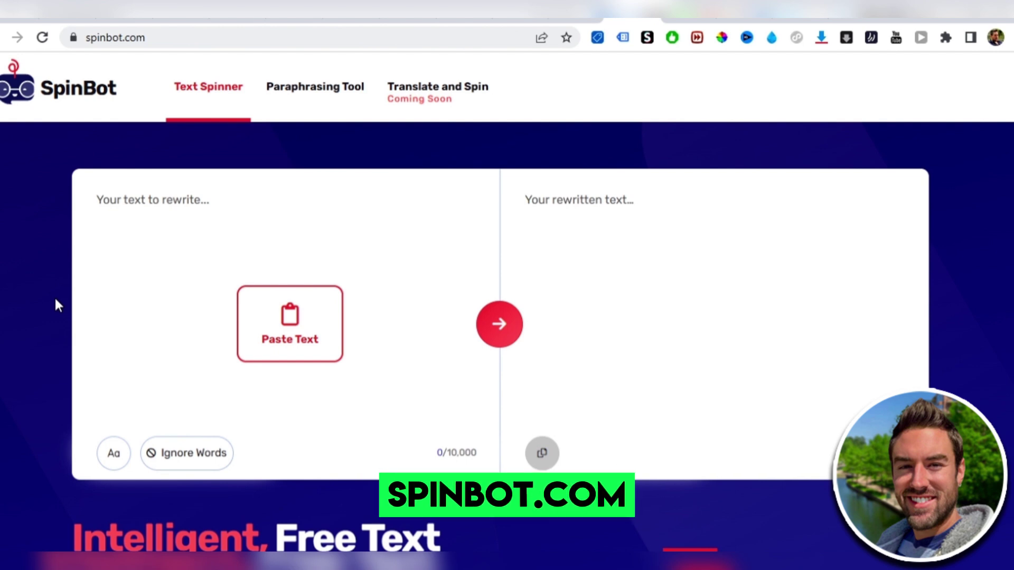
left_click(149, 247)
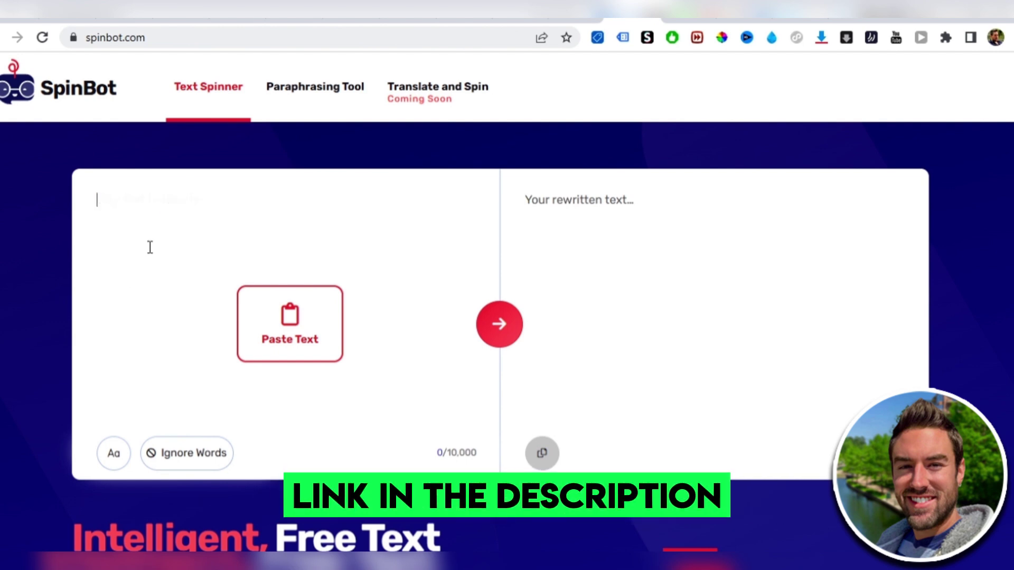
key("ctrl+v")
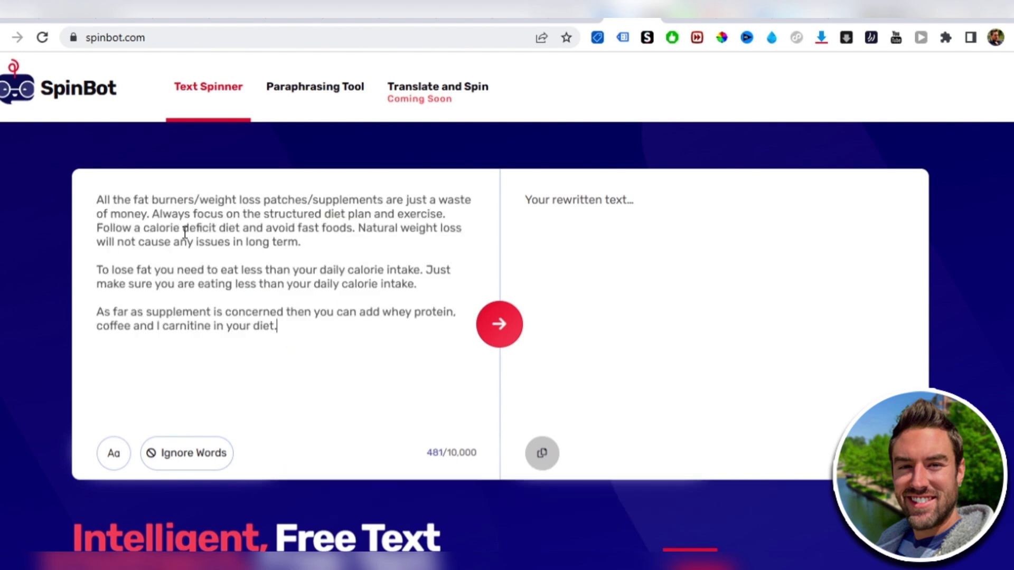
left_click(499, 324)
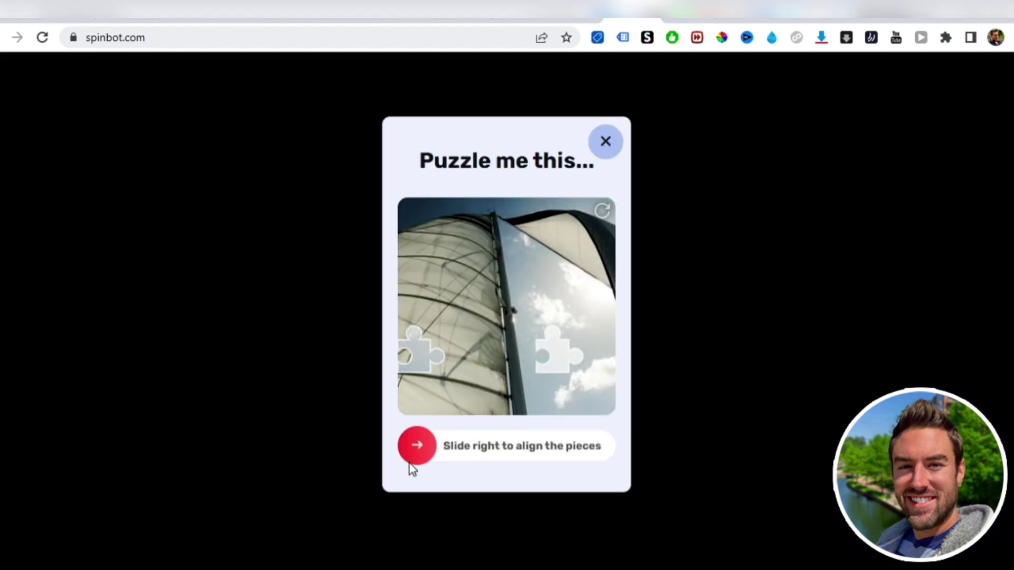
left_click_drag(410, 464, 569, 469)
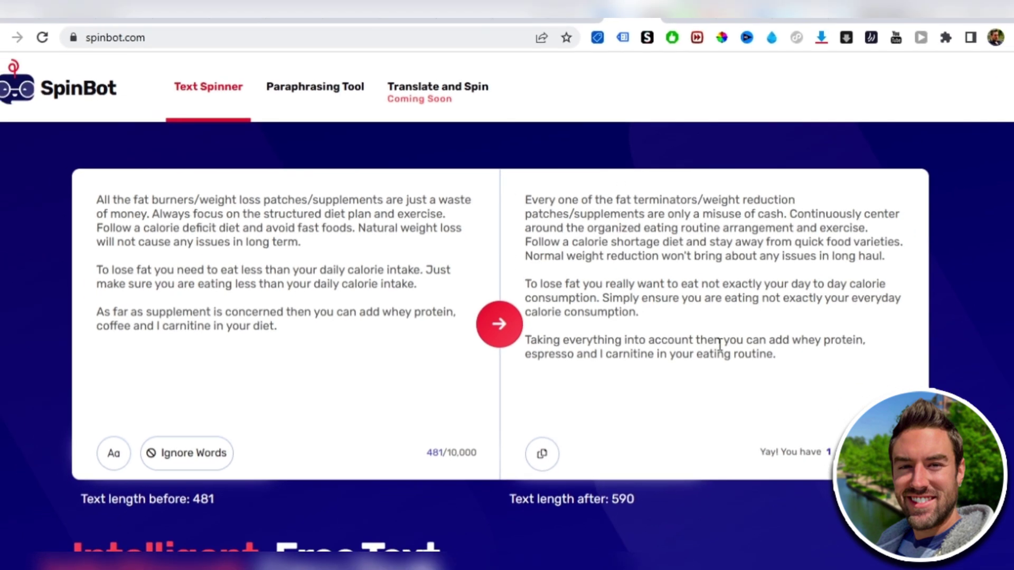
Copy the SpinBot output and paste it into a new answer on the Quora supplements question.
left_click(547, 467)
left_click(523, 7)
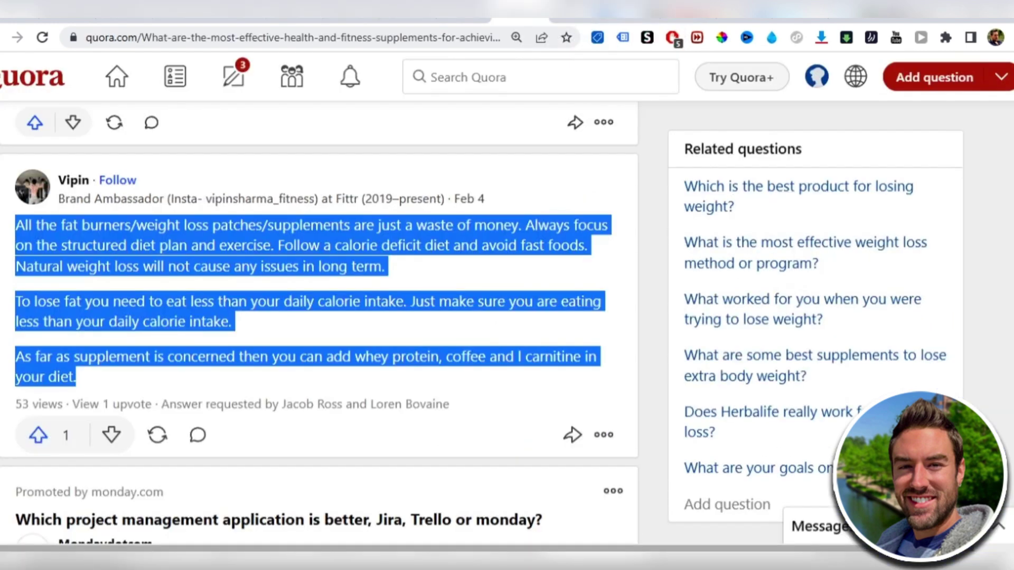
scroll(62, 253, "up", 5)
left_click(55, 224)
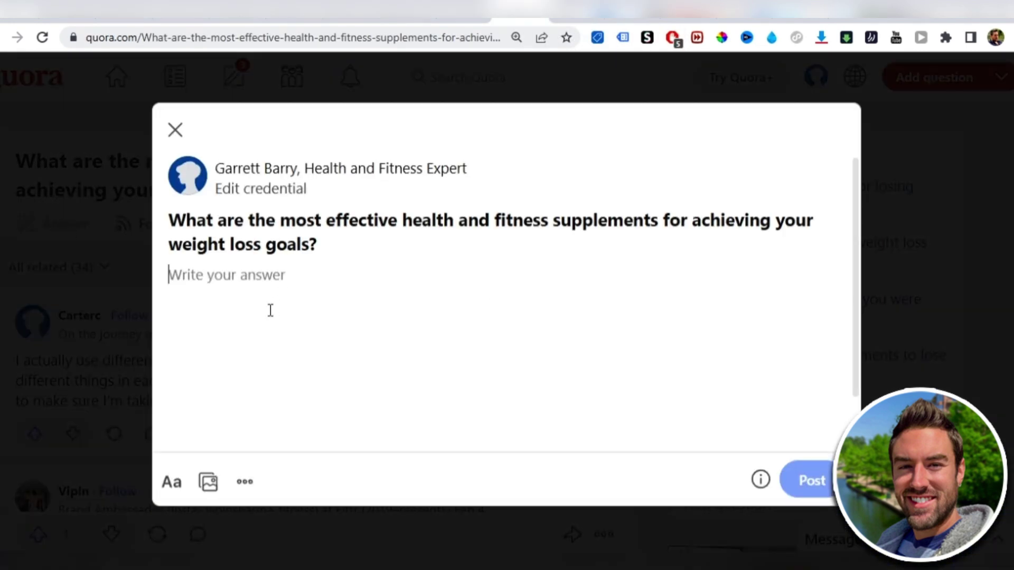
key("ctrl+v")
Delete the extra blank lines between the pasted paragraphs.
key("BackSpace")
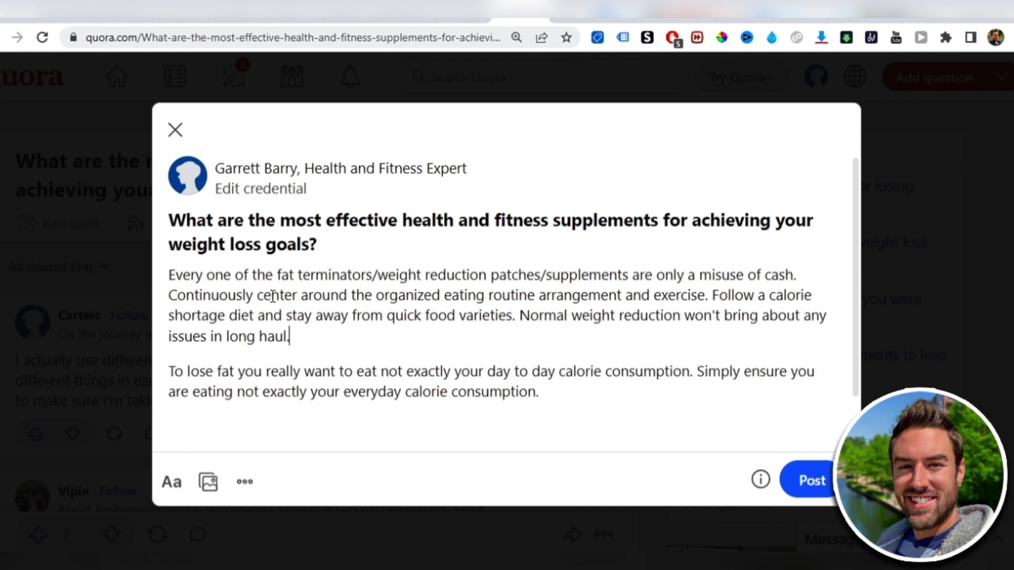
scroll(279, 294, "down", 1)
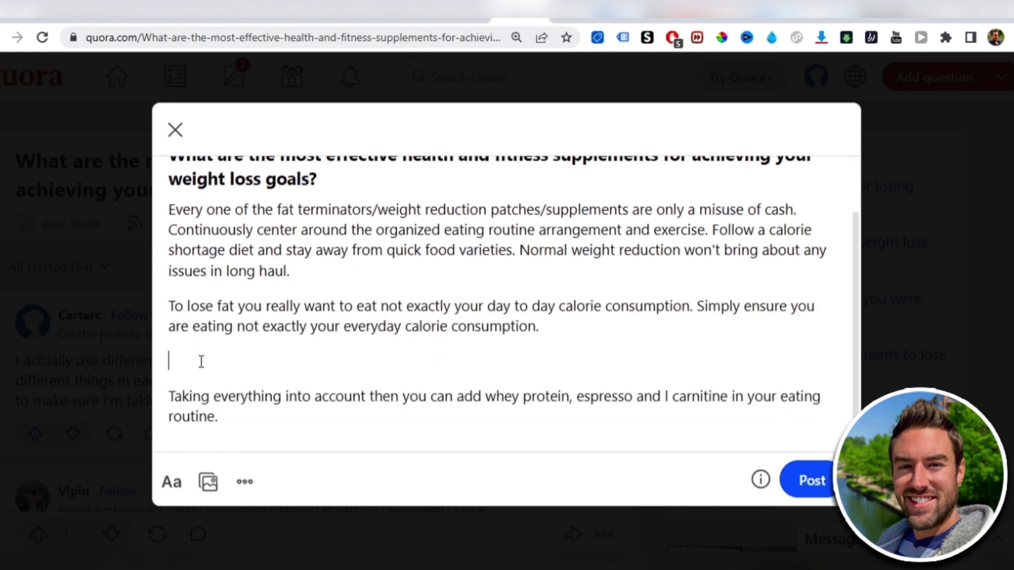
key("BackSpace")
scroll(350, 364, "up", 2)
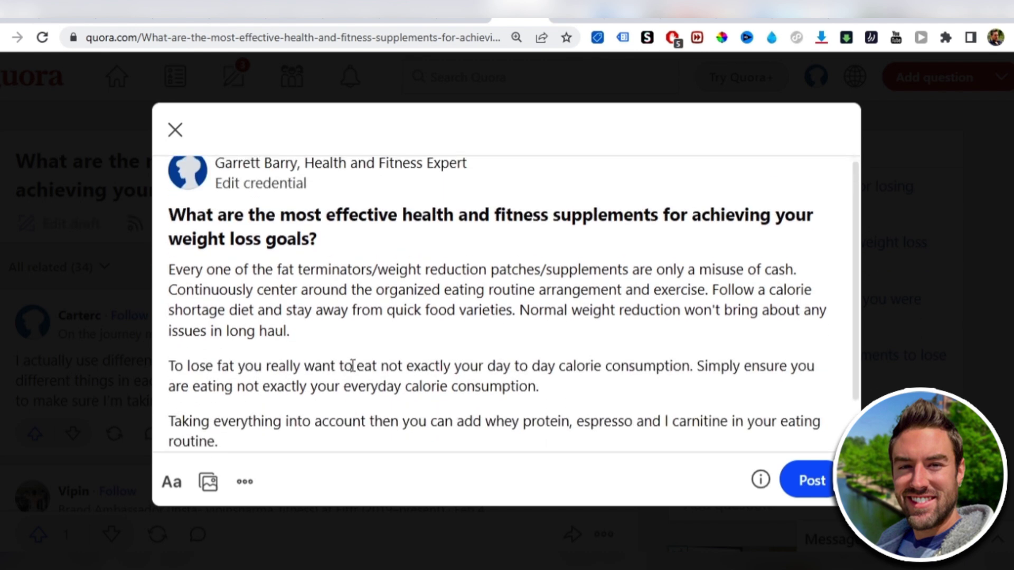
scroll(350, 364, "down", 2)
left_click(211, 480)
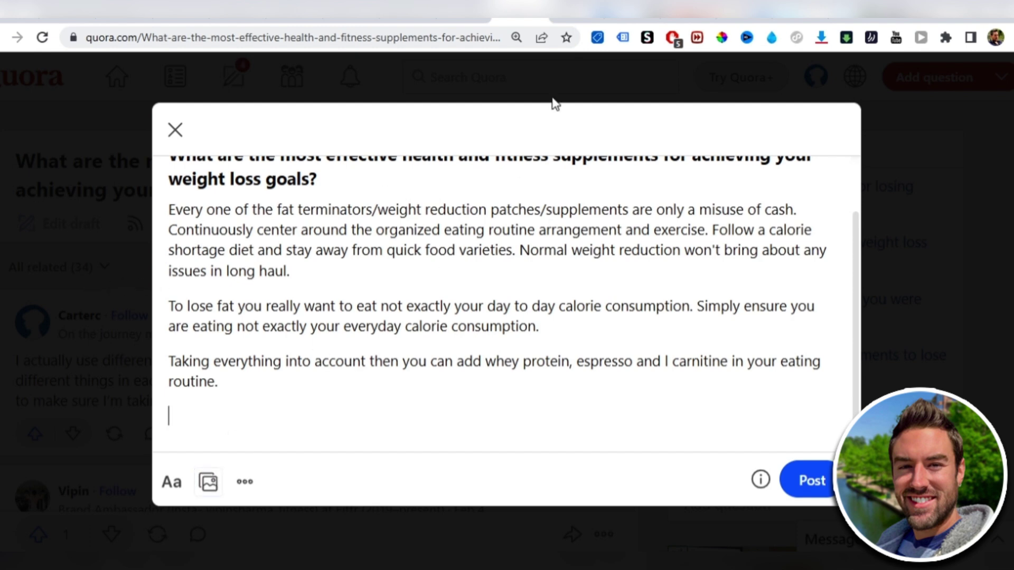
Search Google Images for 'weightloss supplement' and browse the results.
left_click(689, 11)
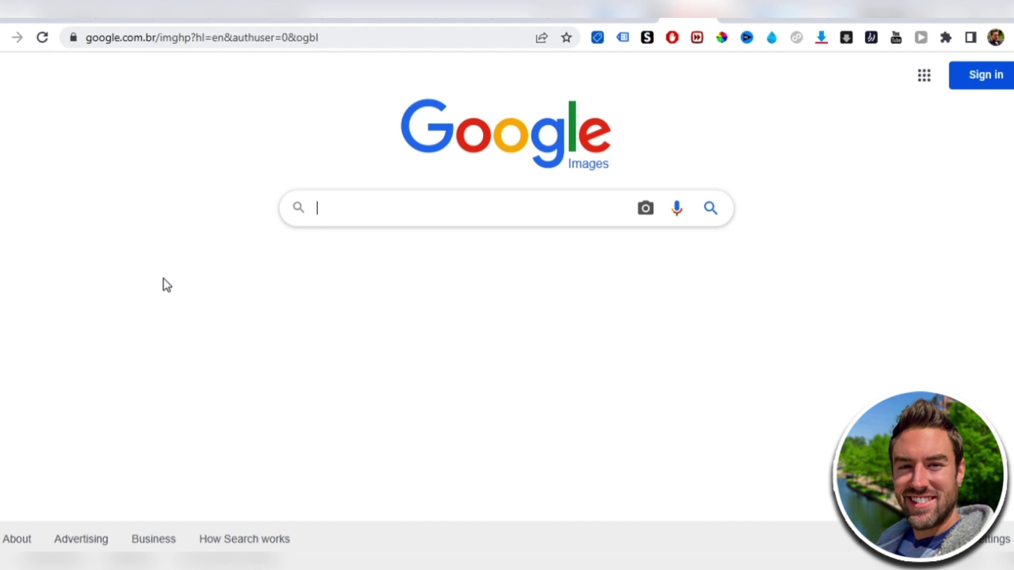
type("weightloss supplement")
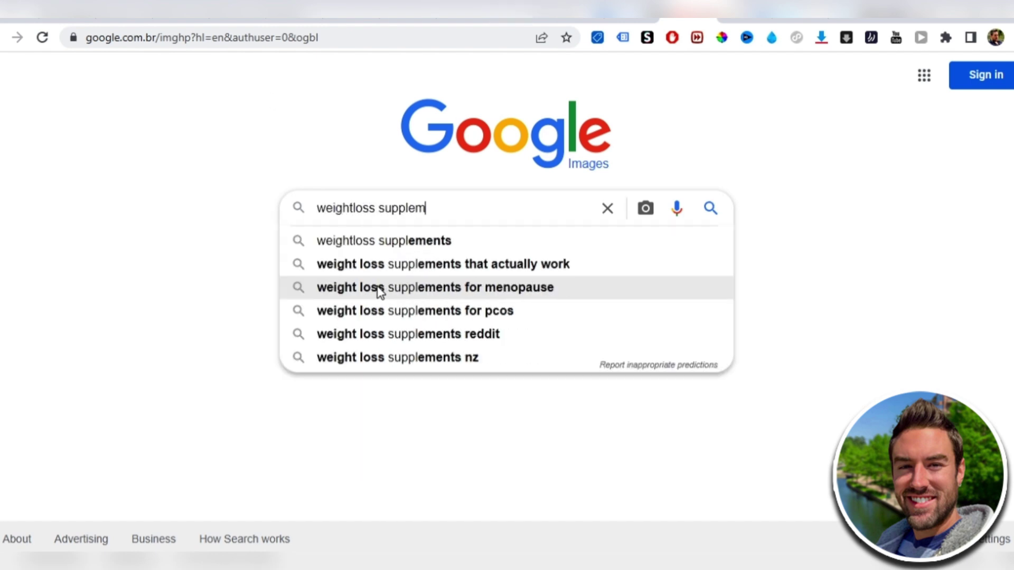
key("Return")
scroll(385, 192, "down", 10)
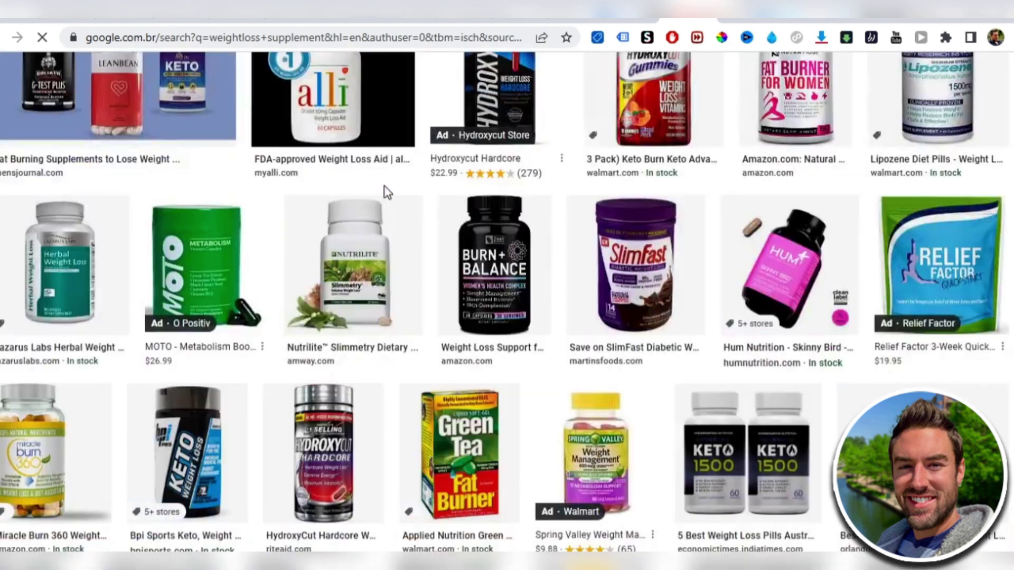
scroll(385, 192, "down", 15)
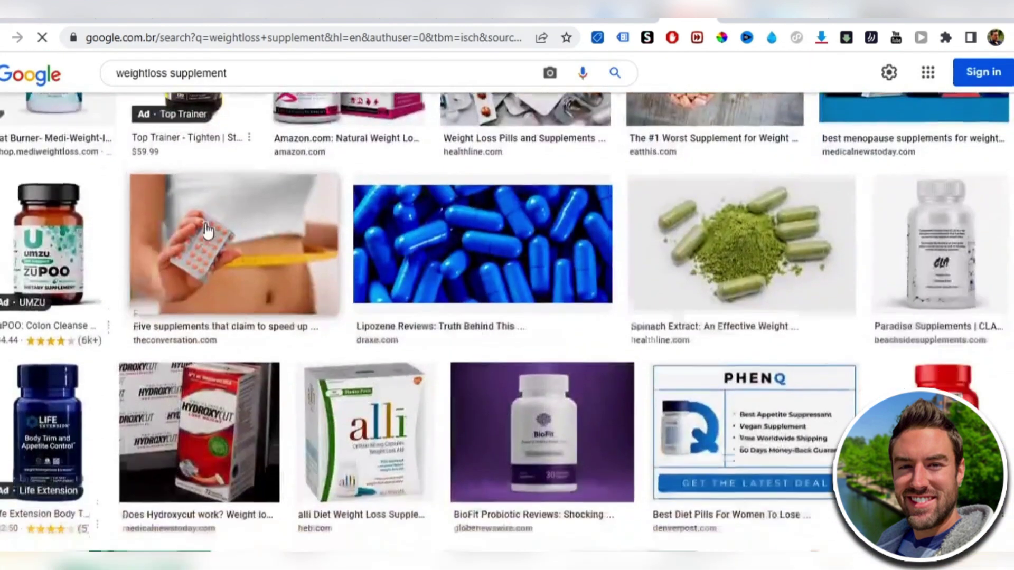
scroll(207, 231, "down", 1)
Save the blue pills image as Lipozene.jpg.
left_click(502, 174)
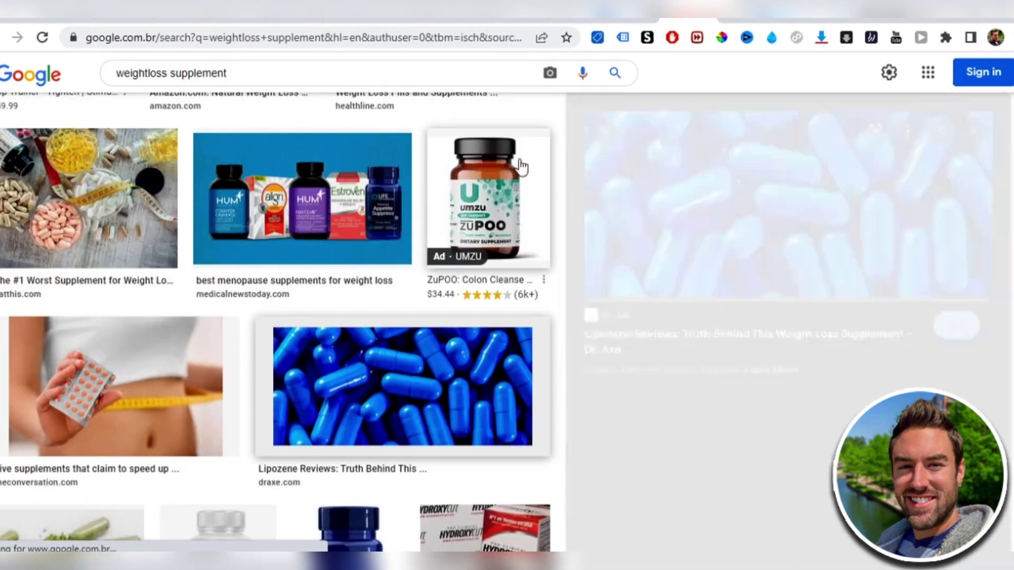
right_click(794, 198)
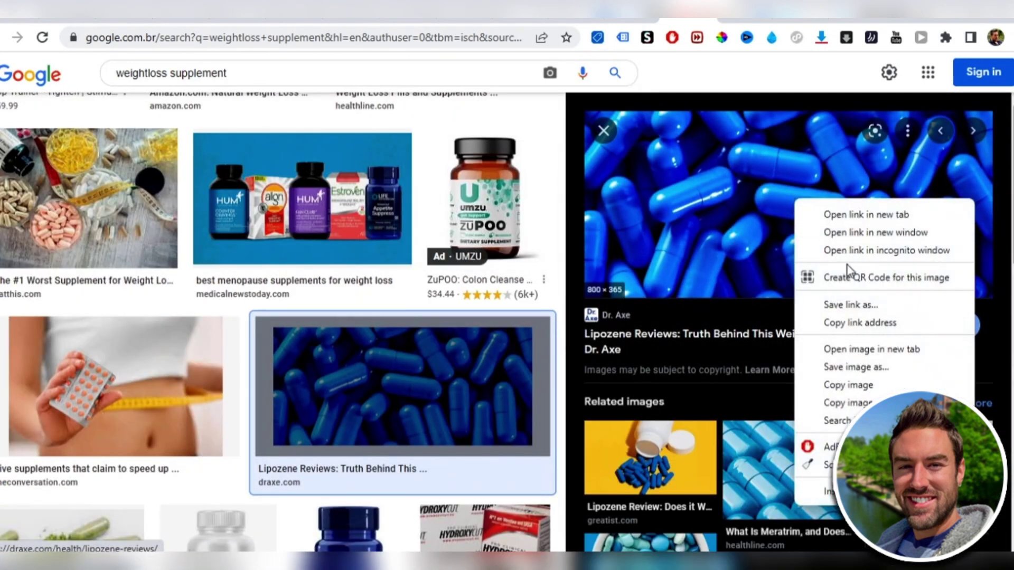
left_click(859, 369)
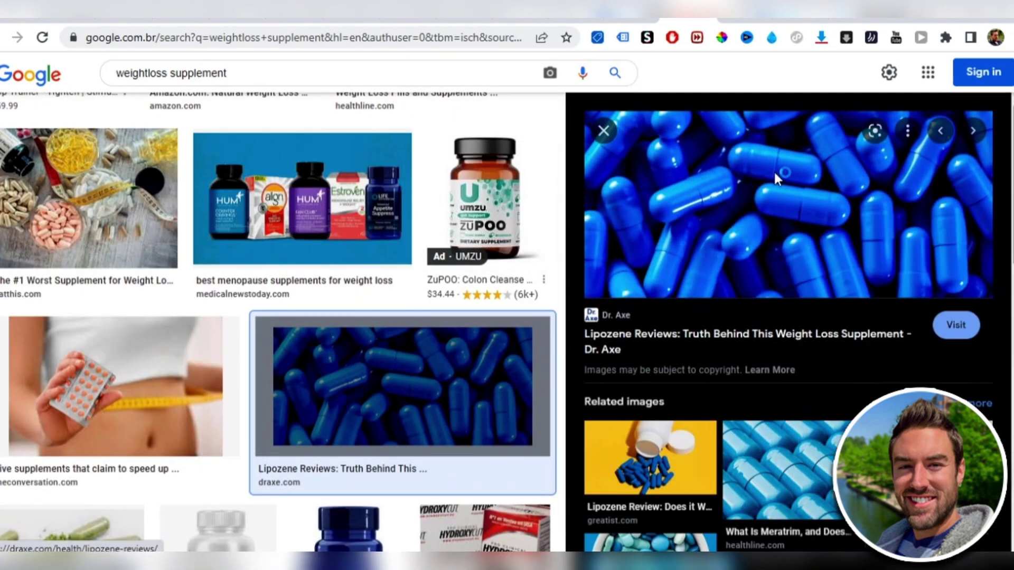
left_click(376, 327)
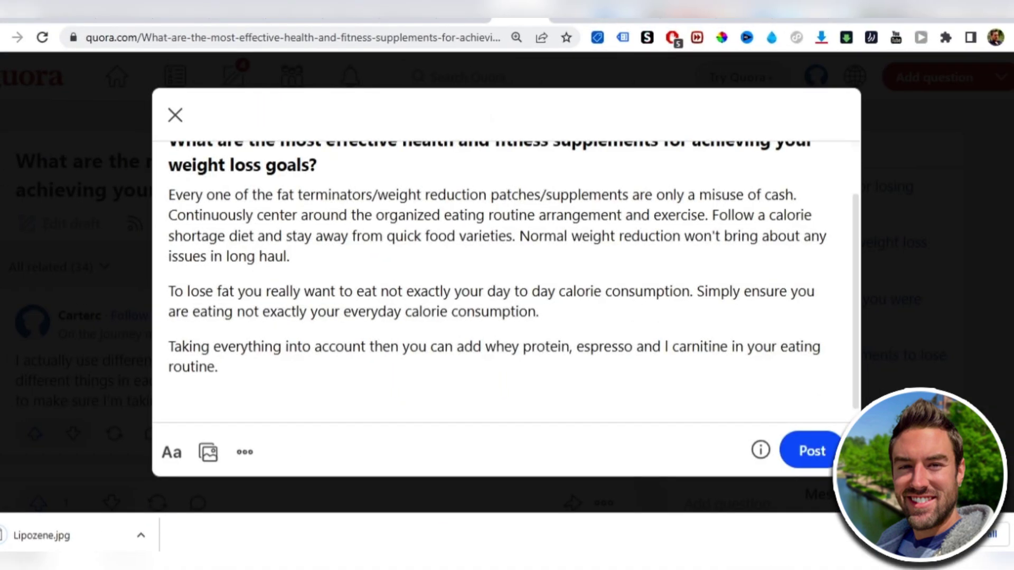
Insert the saved Lipozene.jpg pill image beneath the three reworded paragraphs.
left_click(209, 457)
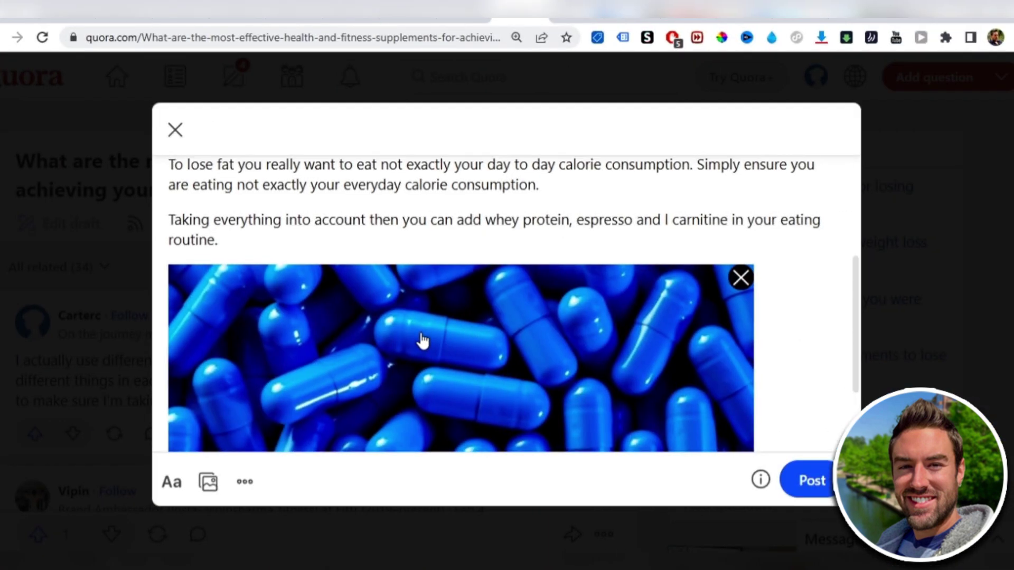
scroll(478, 342, "down", 2)
scroll(477, 343, "up", 10)
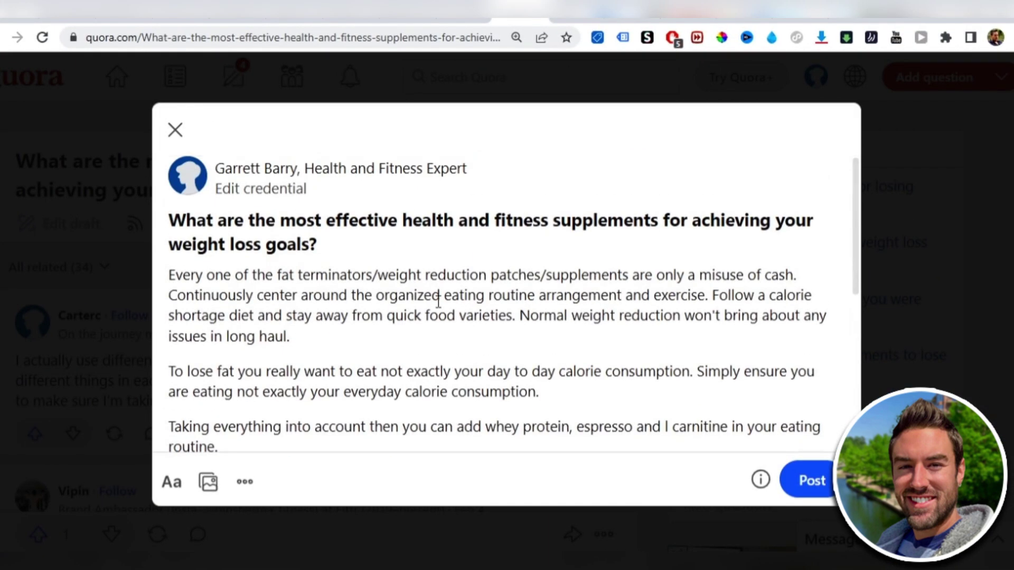
scroll(482, 240, "down", 2)
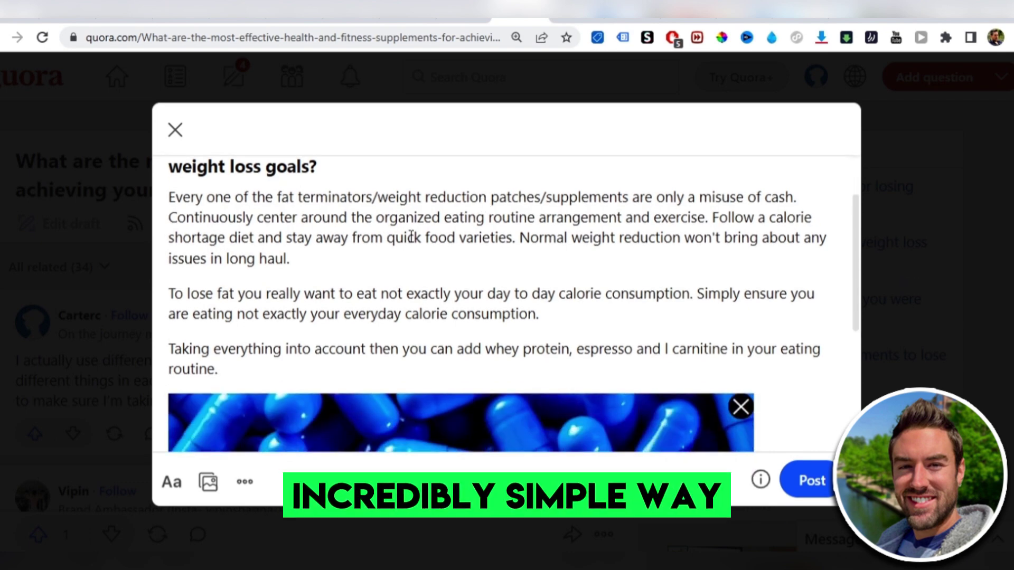
scroll(412, 242, "up", 2)
scroll(413, 243, "down", 6)
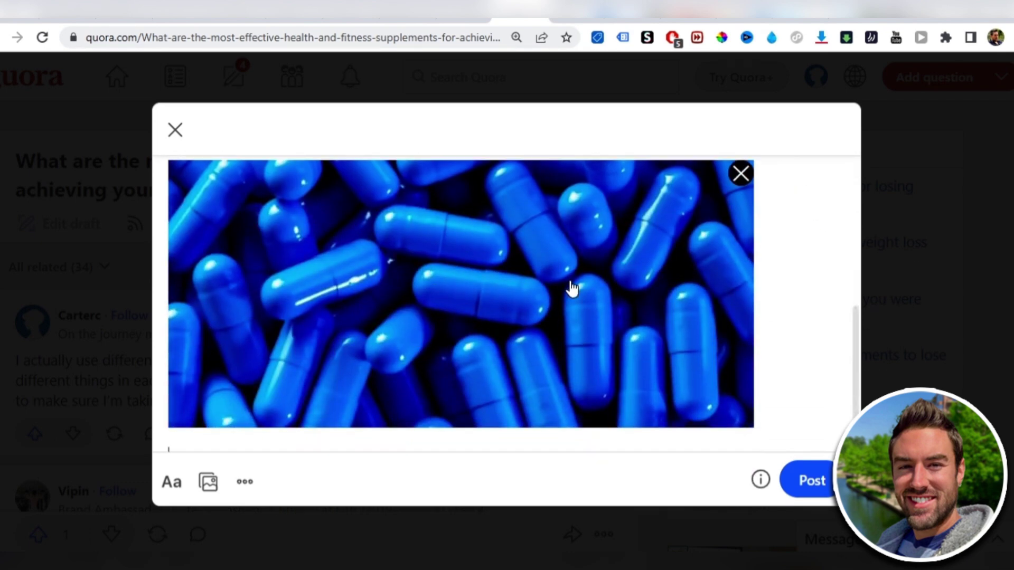
scroll(480, 309, "up", 3)
scroll(479, 307, "up", 2)
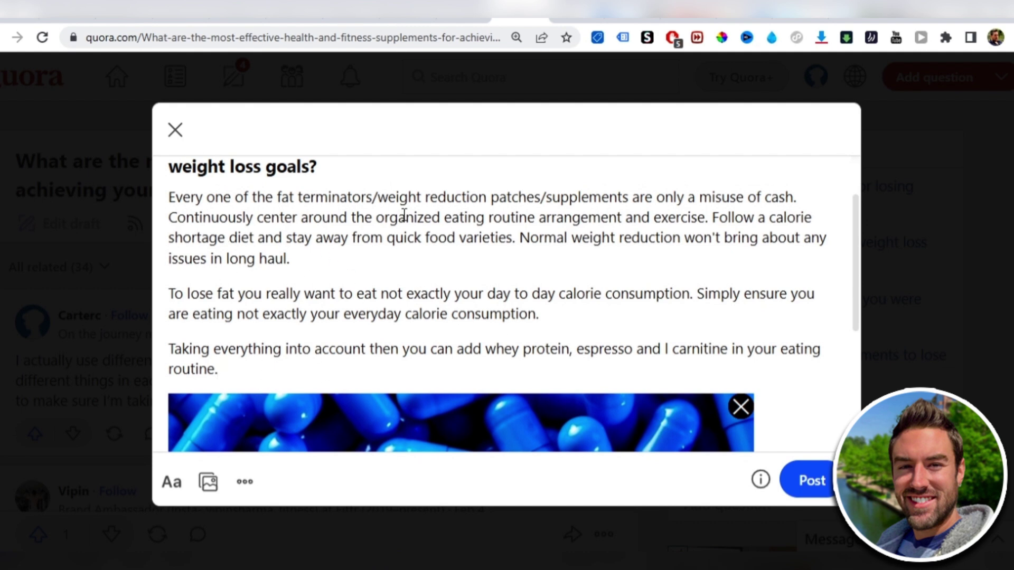
Type the CTA 'If you want to see my #1 supplement for weightloss, click here now.' and select 'click here now.' for linking.
key("Return")
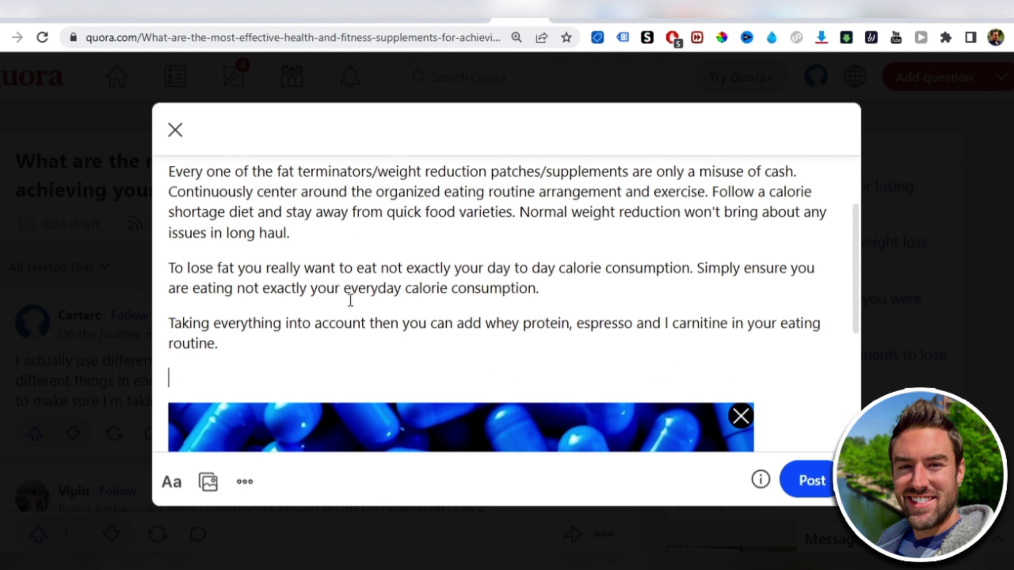
type("If you want")
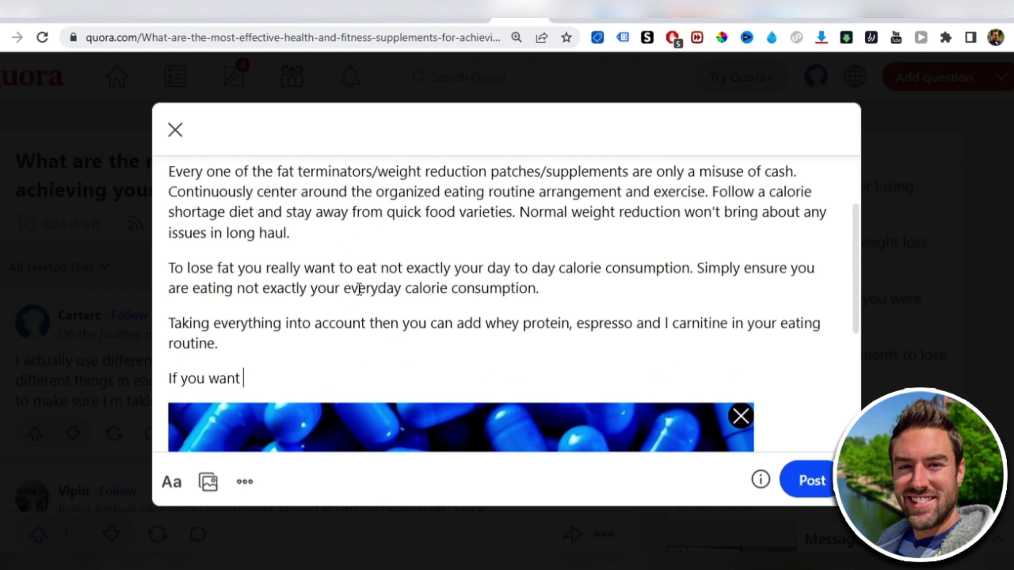
type(" to see my ")
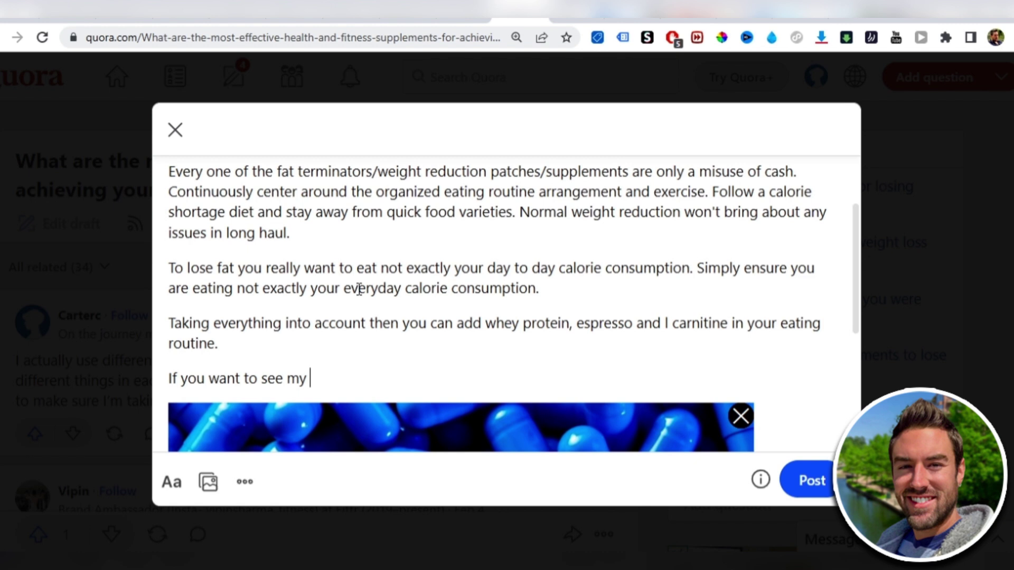
type("#1 supplement for w")
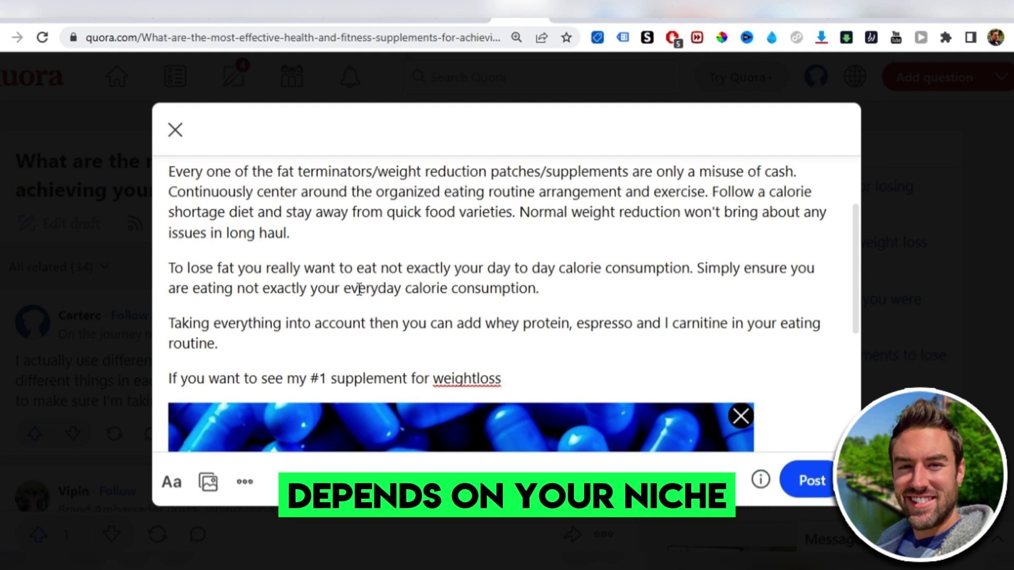
type("eightloss")
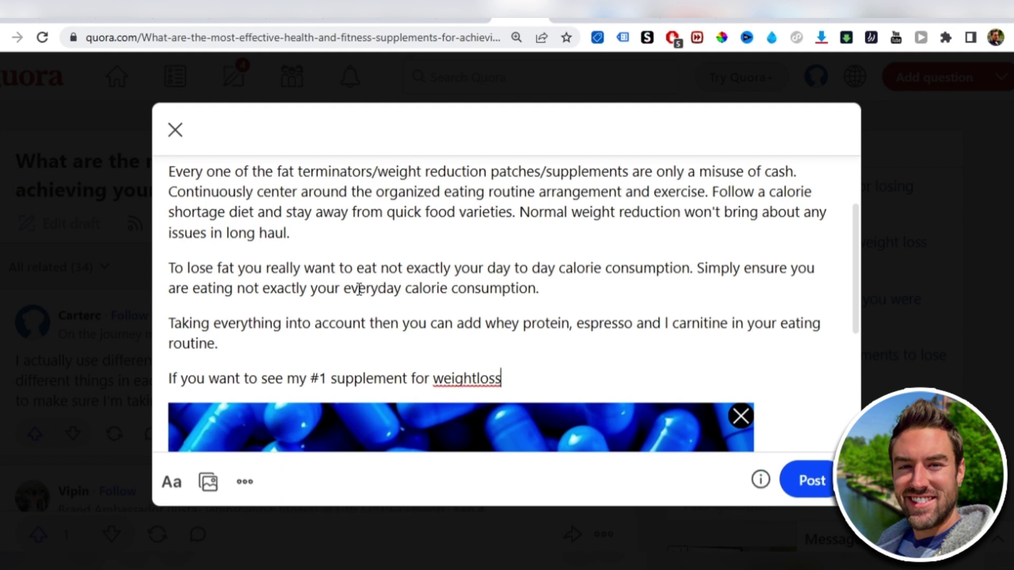
type(", click here now.")
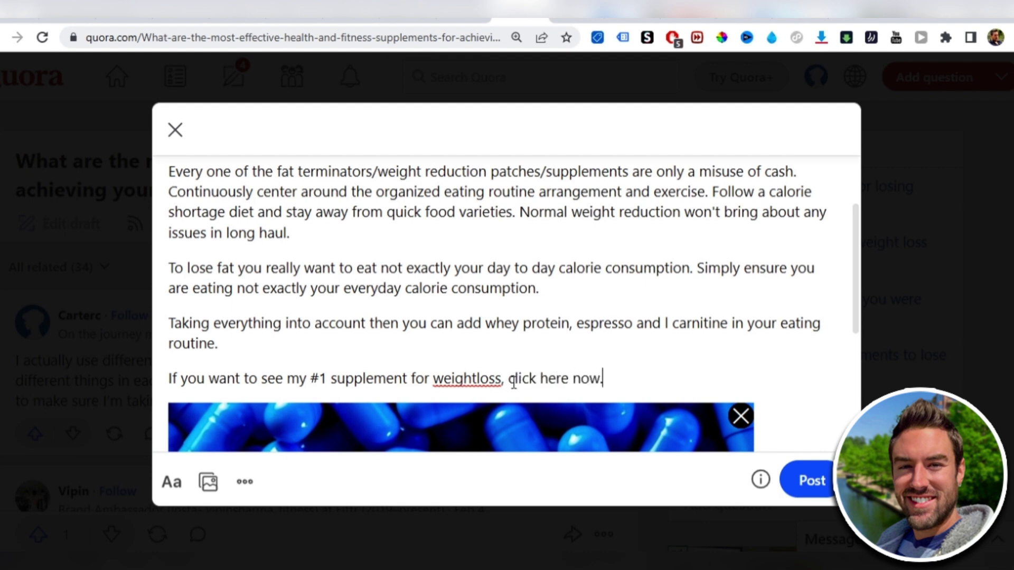
left_click_drag(510, 381, 604, 380)
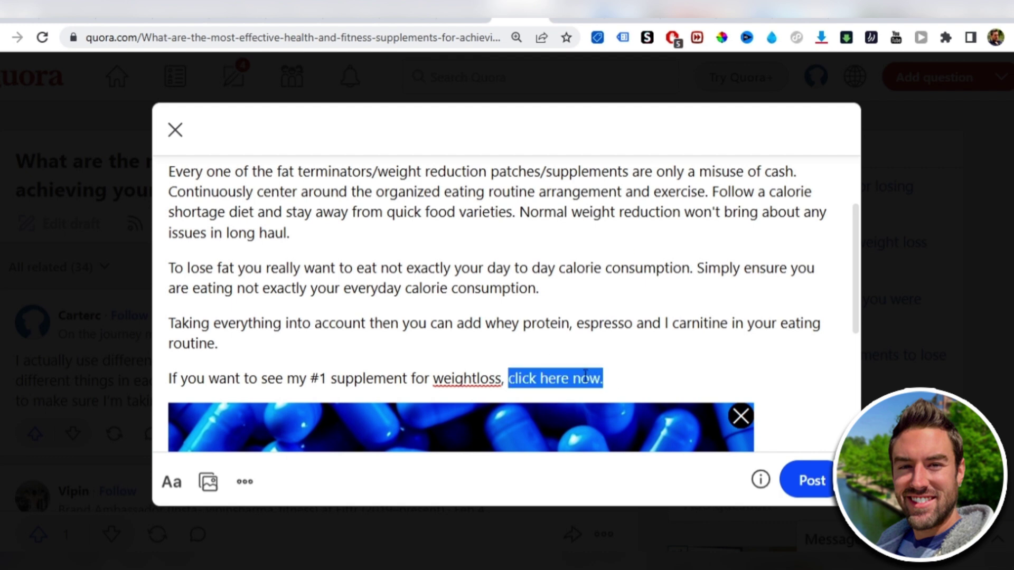
left_click(178, 488)
left_click(357, 482)
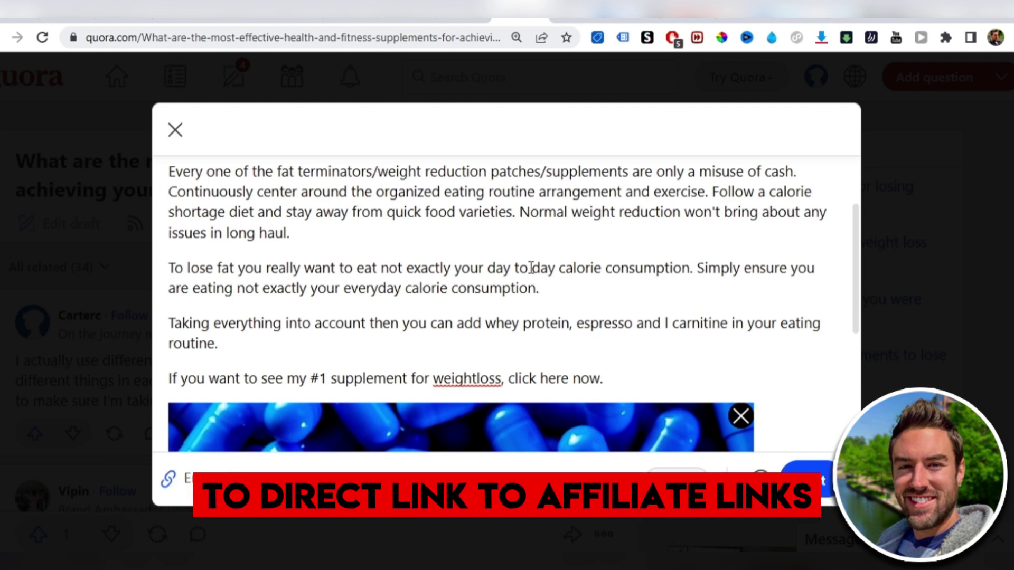
Go to the Google Sites home page and start a new Blank site.
left_click(744, 11)
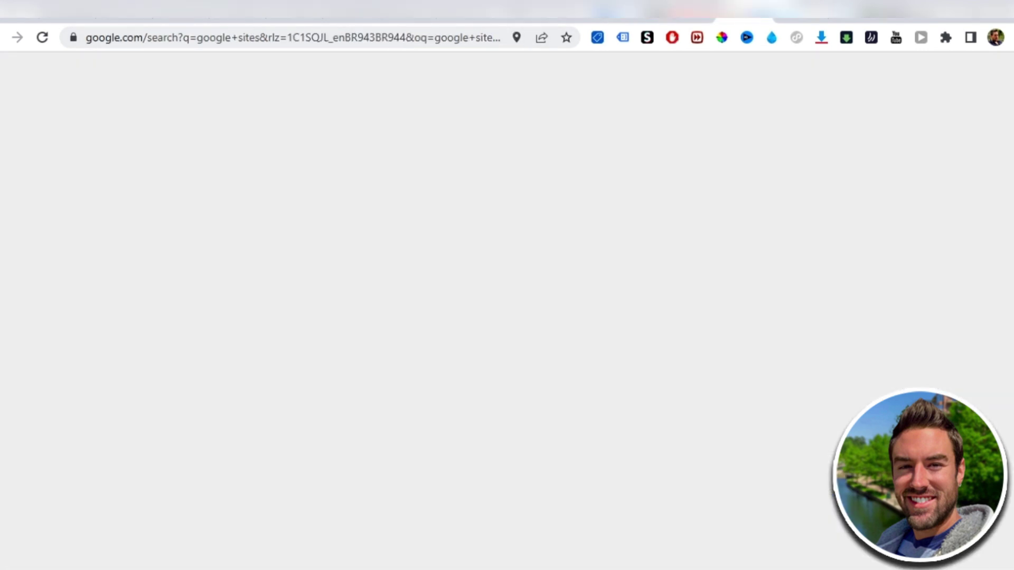
left_click_drag(122, 87, 217, 87)
left_click(170, 87)
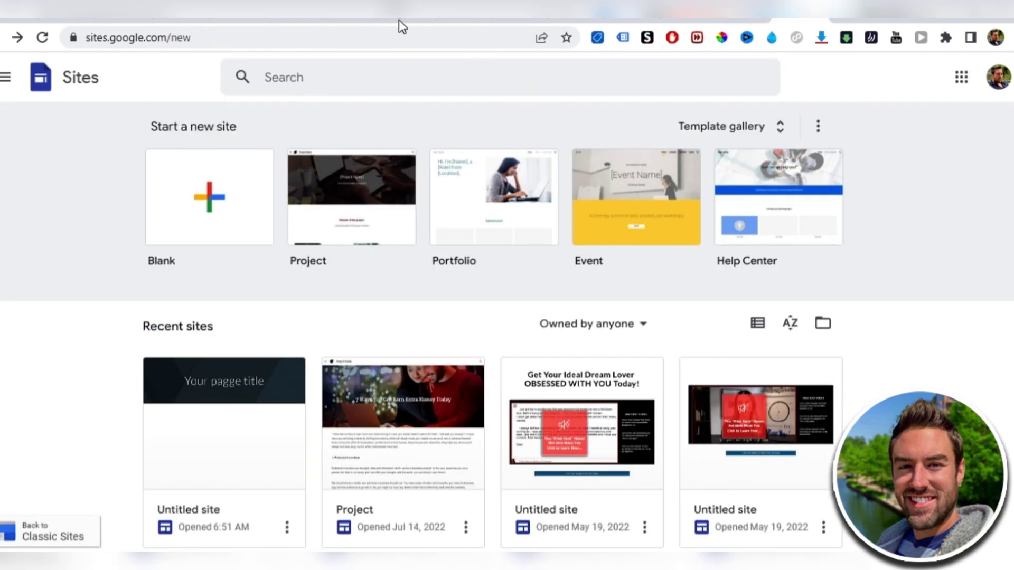
scroll(296, 294, "down", 1)
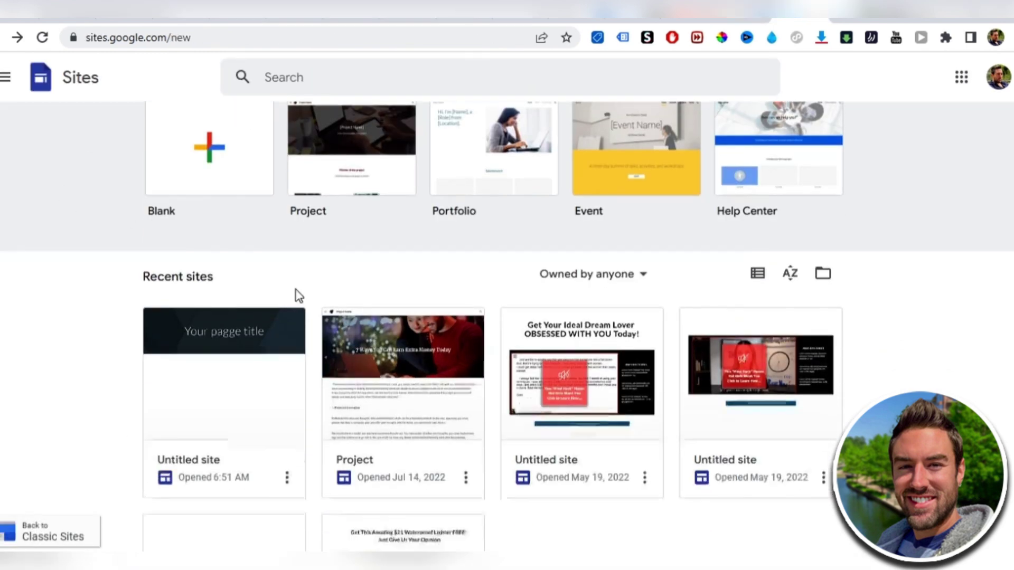
scroll(400, 357, "up", 1)
left_click(217, 192)
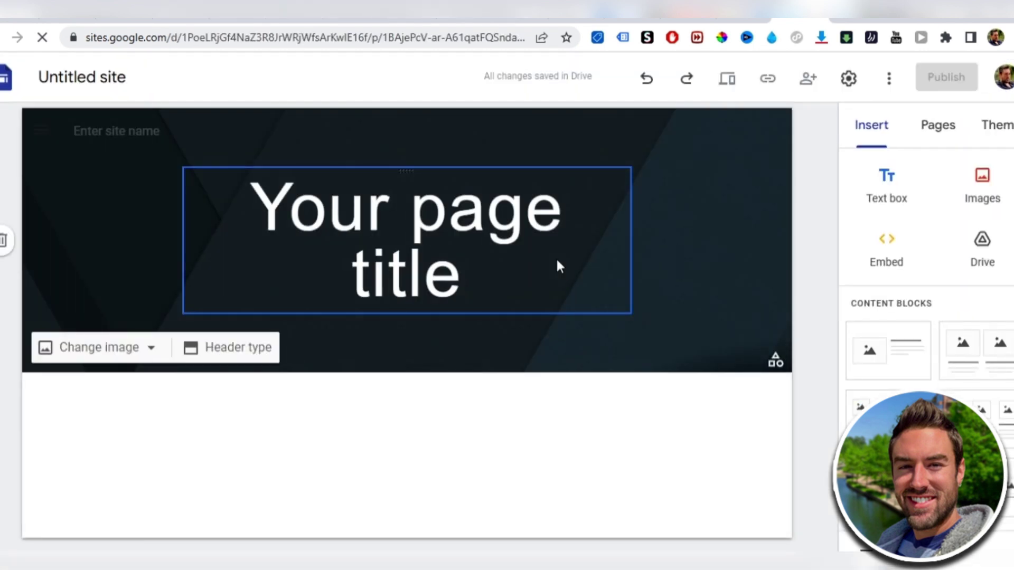
Add a text box reading 'Go here for my #1 weightloss supplement.' in font size 14.
left_click(892, 182)
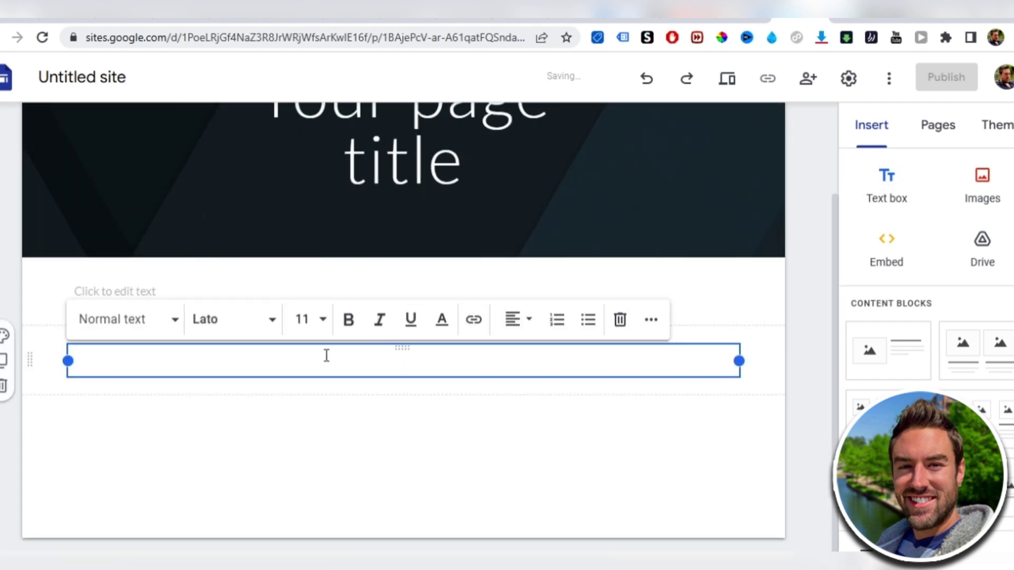
type("Go h")
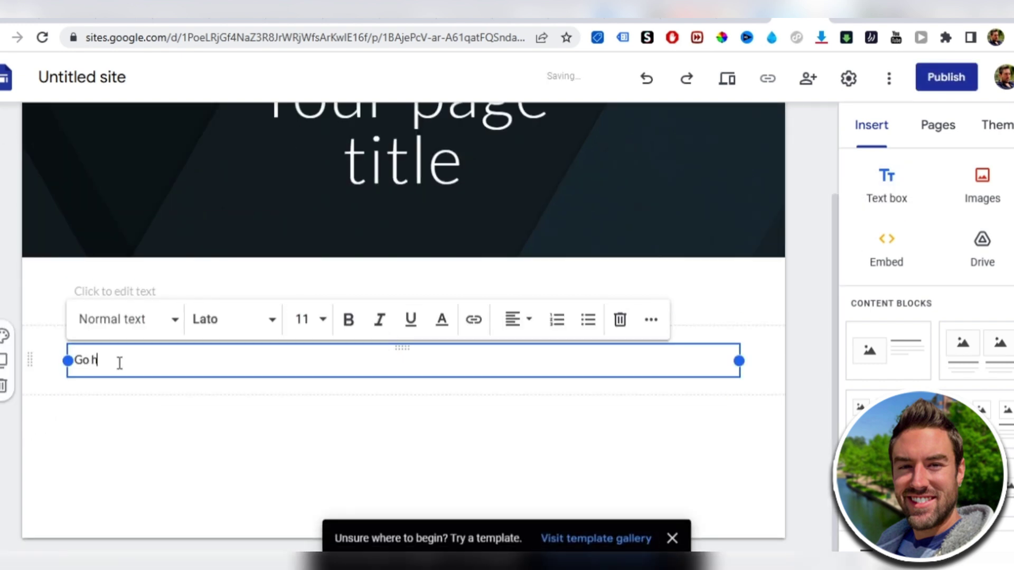
type("ere for my #1 weightloss supplement.")
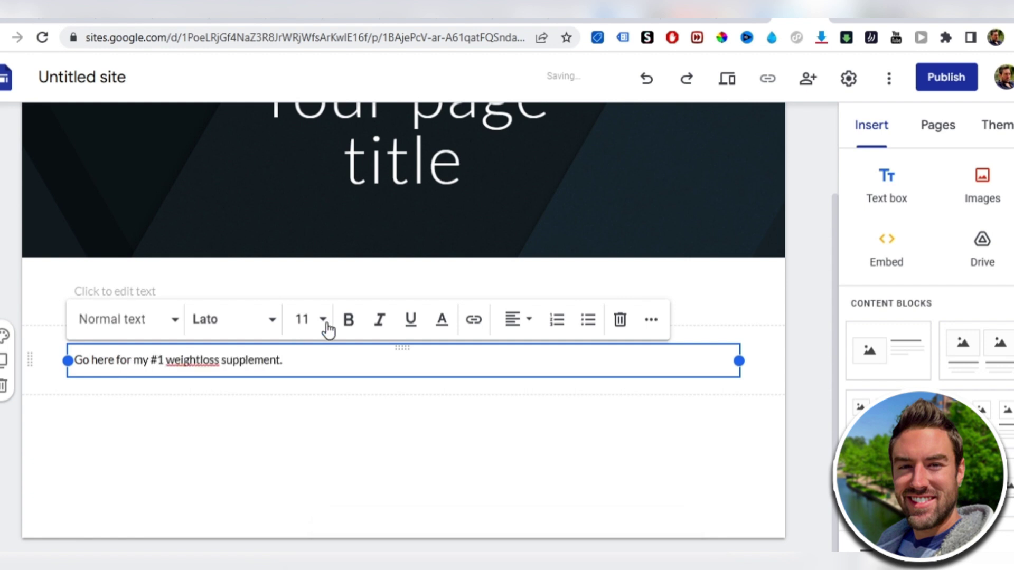
left_click(323, 321)
triple_click(250, 349)
left_click(308, 319)
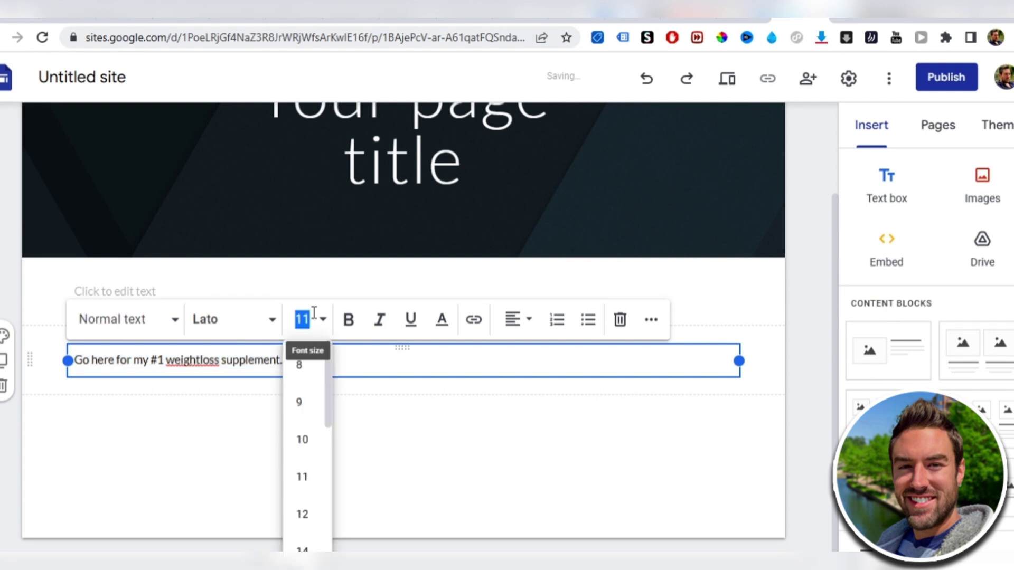
left_click(302, 549)
Copy the ClickBank hoplink from the notes and paste it as the line's link address.
left_click(474, 320)
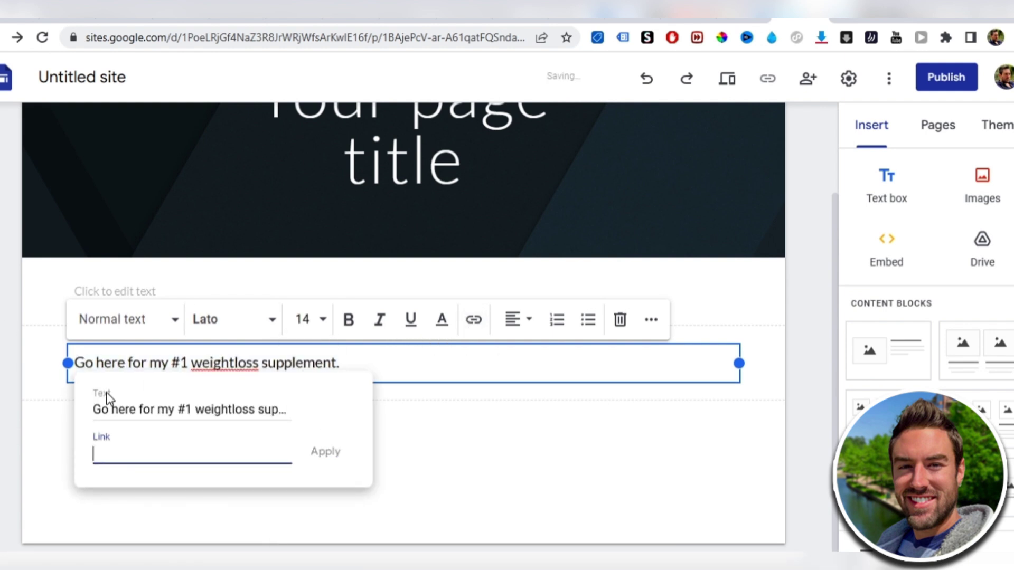
key("alt+Tab")
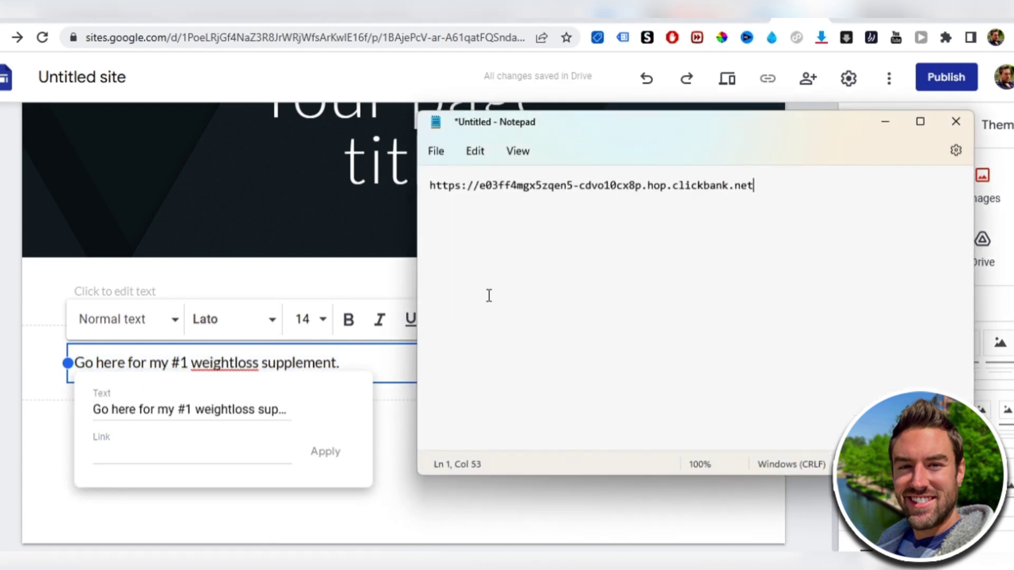
triple_click(530, 185)
key("ctrl+c")
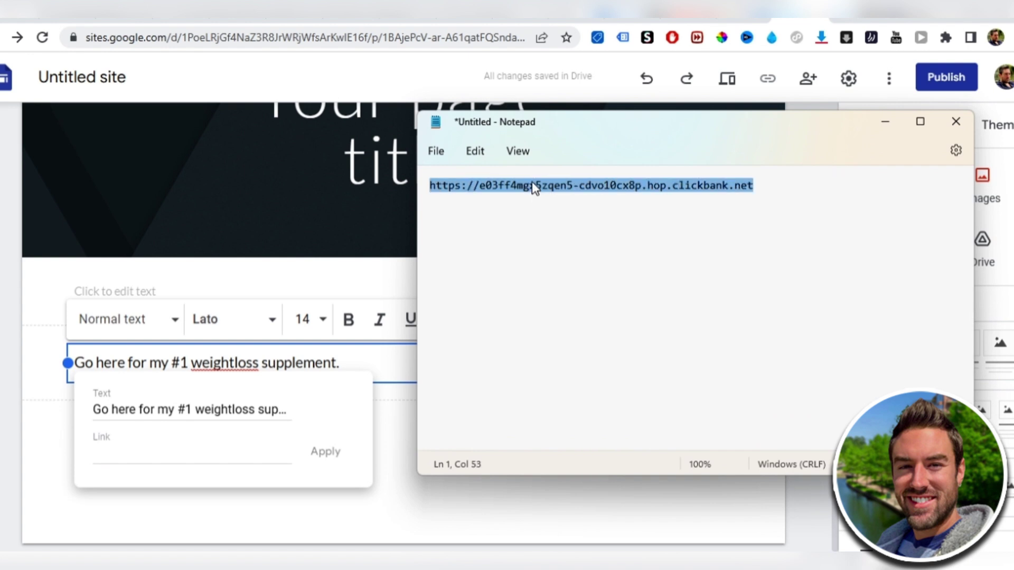
left_click(141, 449)
key("ctrl+v")
Apply the hoplink and publish the site at web address 7-30-weightloss.
left_click(324, 452)
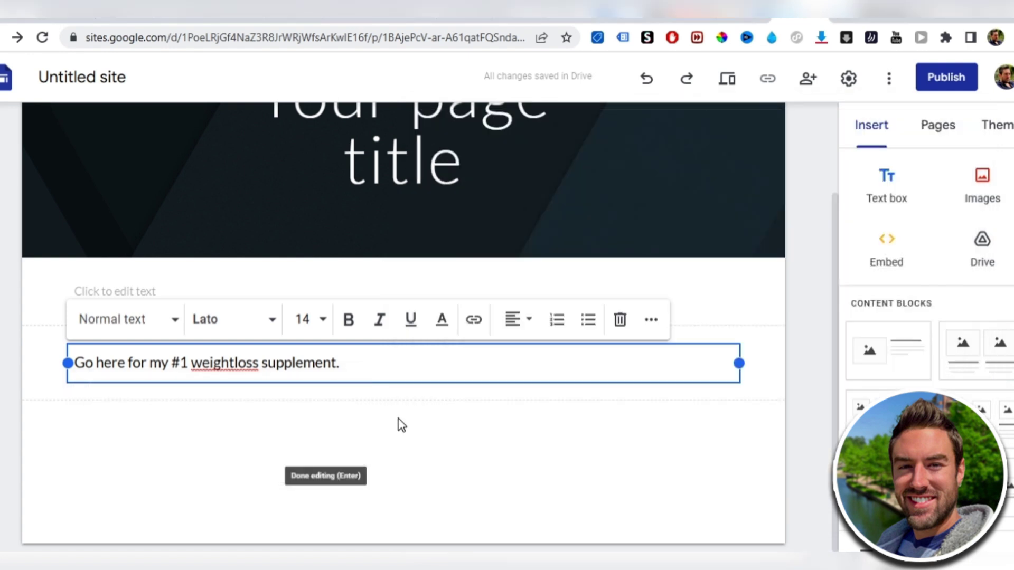
left_click(943, 80)
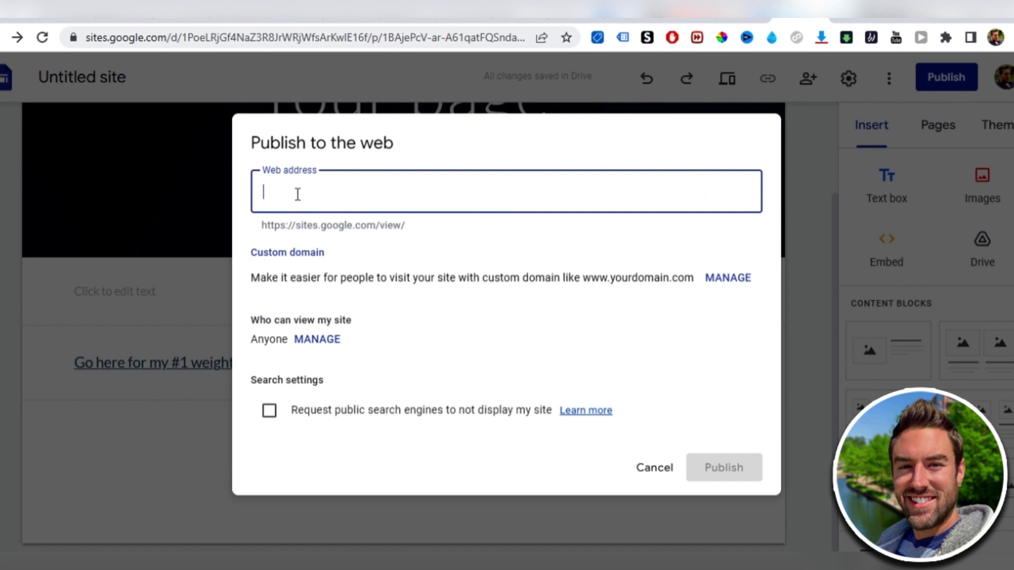
type("7")
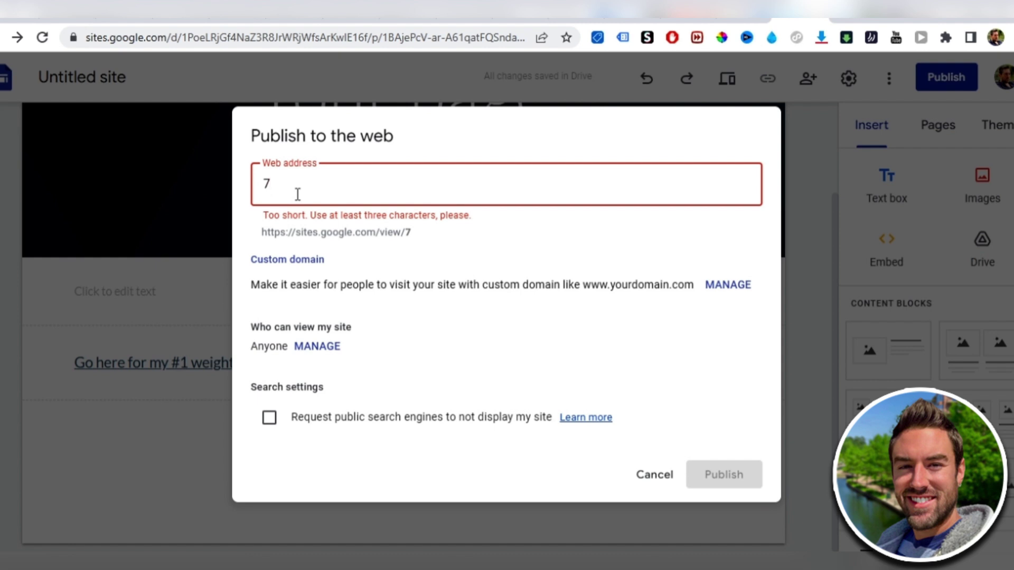
type("-30-")
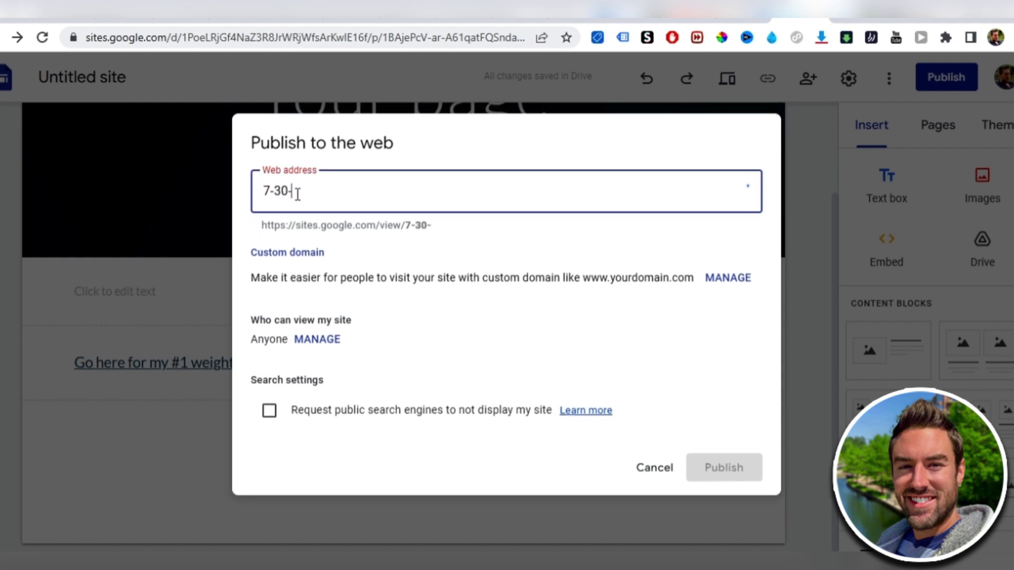
type("weightloss")
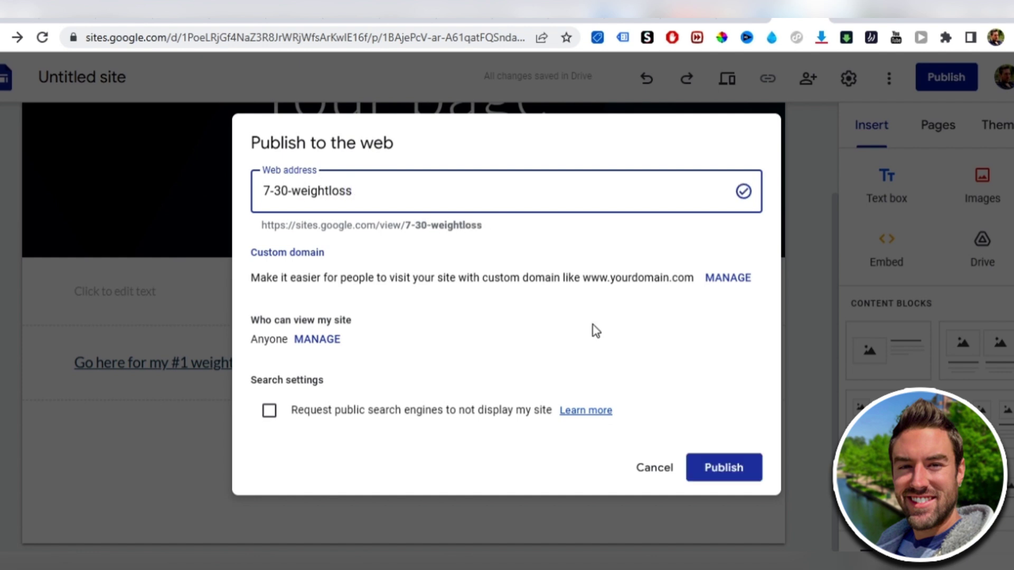
left_click(723, 475)
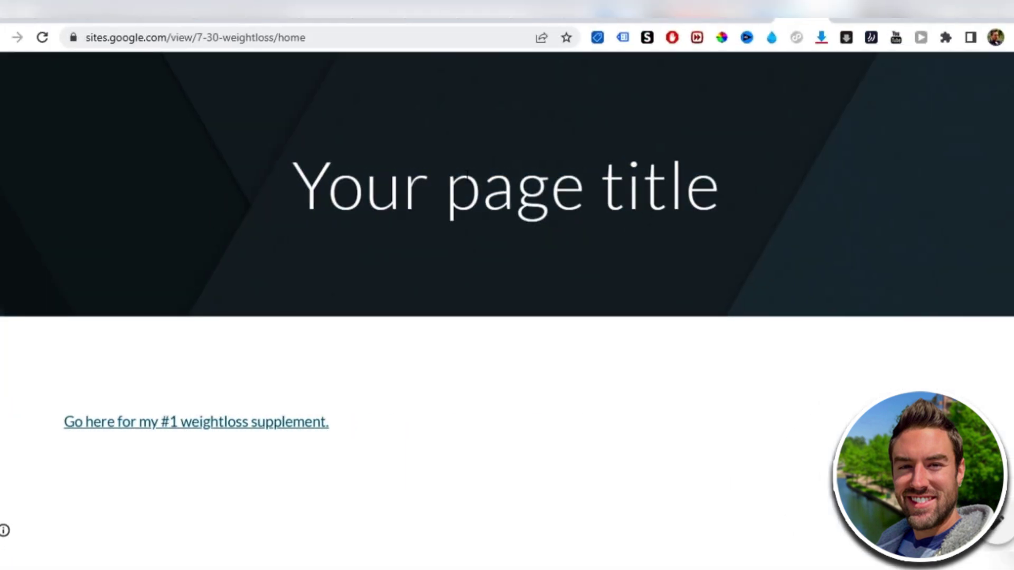
Delete the 'Your page title' header from the Google Sites page and republish the site.
left_click(747, 10)
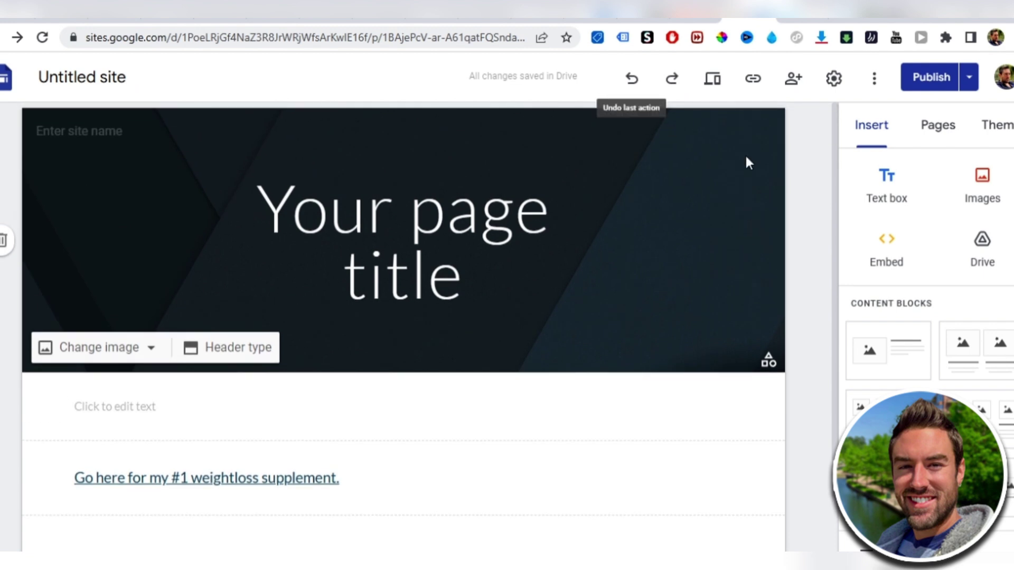
left_click(766, 186)
left_click(4, 240)
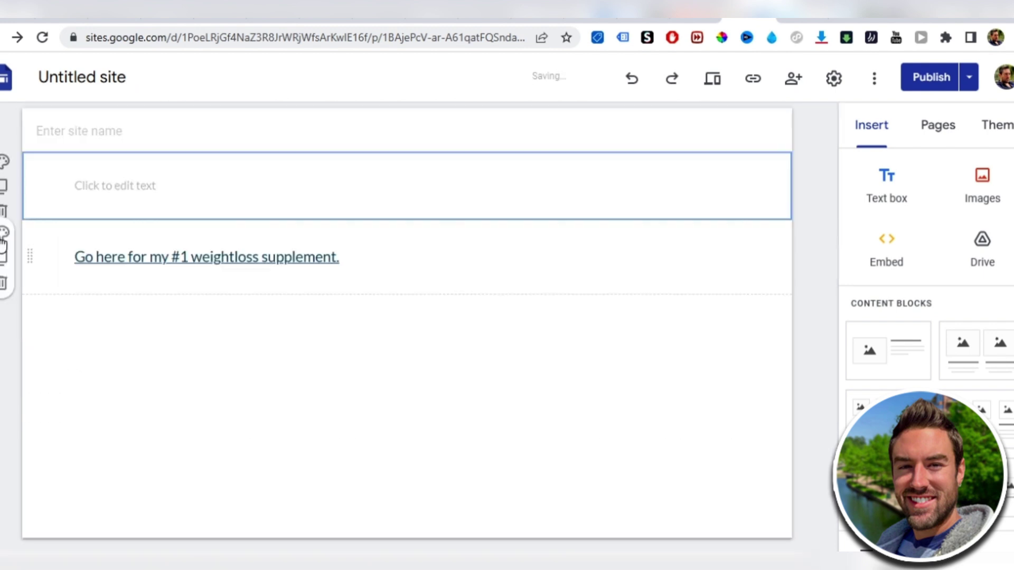
left_click(930, 75)
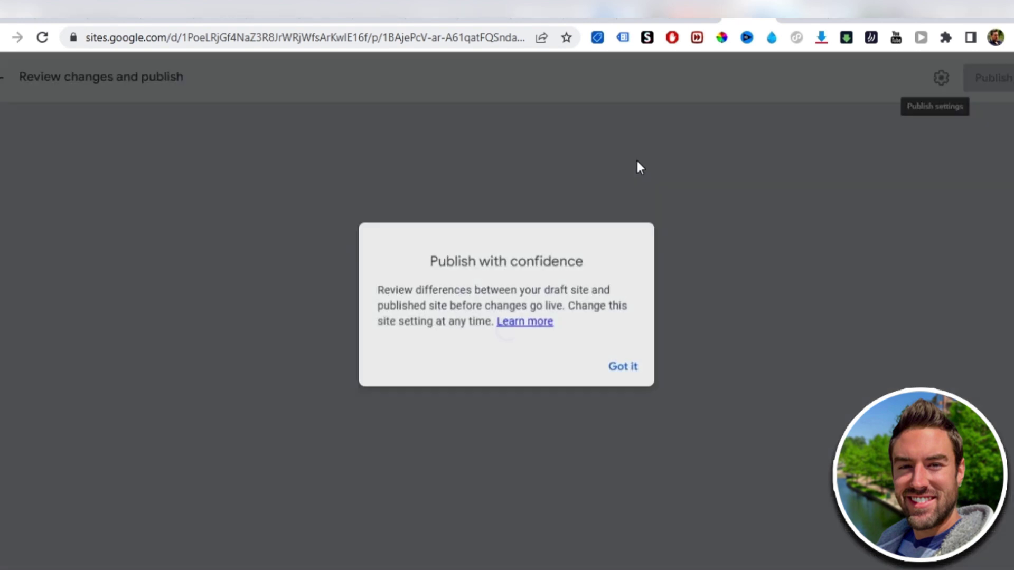
left_click(619, 364)
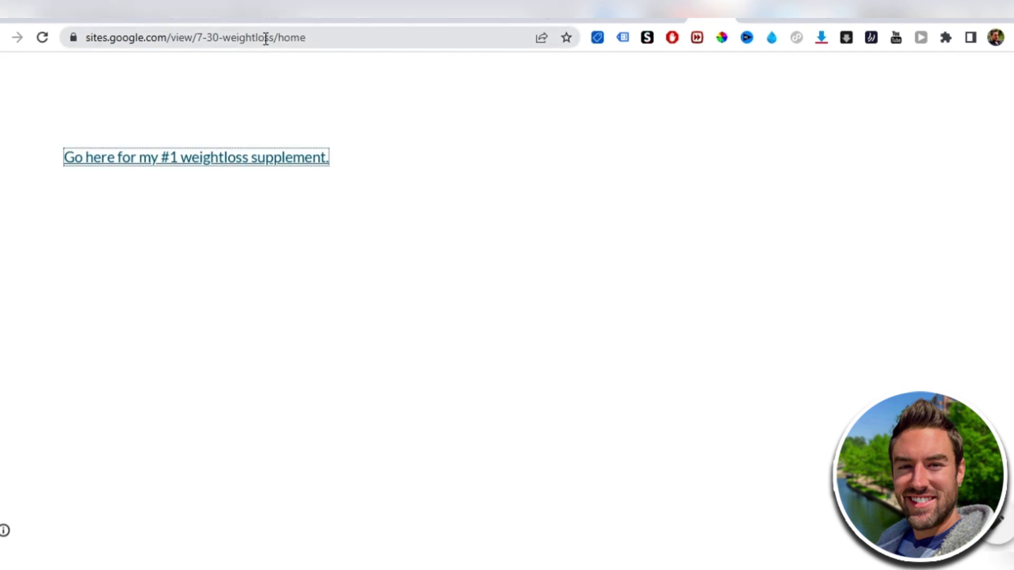
Link 'click here now.' in the Quora answer to the published Google Sites page URL.
right_click(264, 38)
left_click(317, 129)
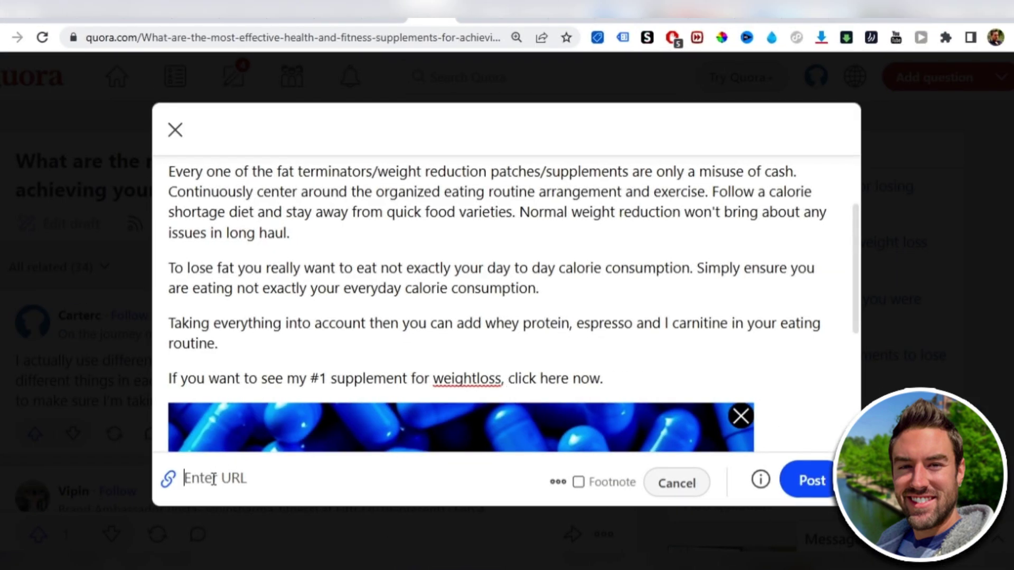
right_click(214, 479)
left_click(254, 313)
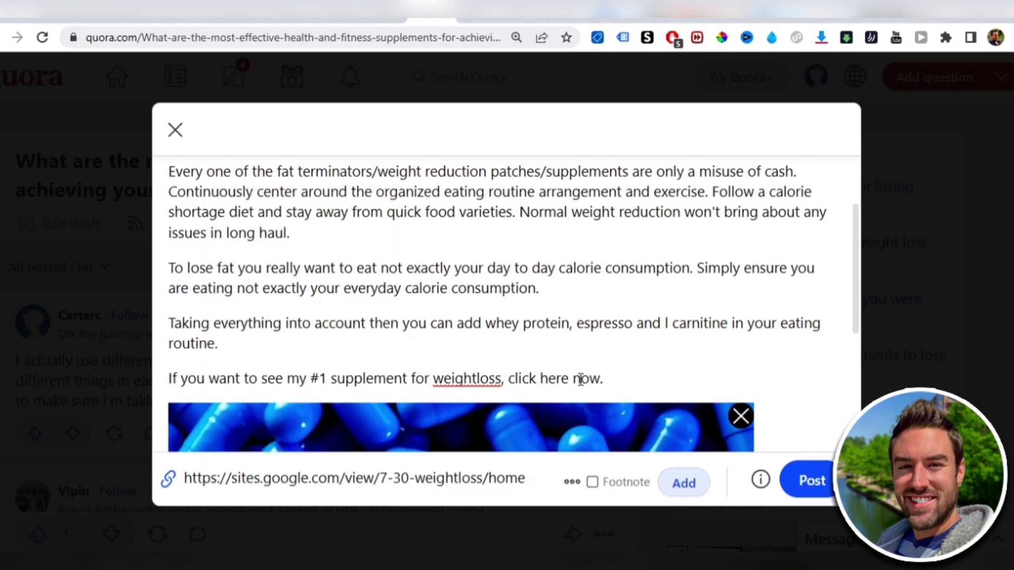
left_click(689, 491)
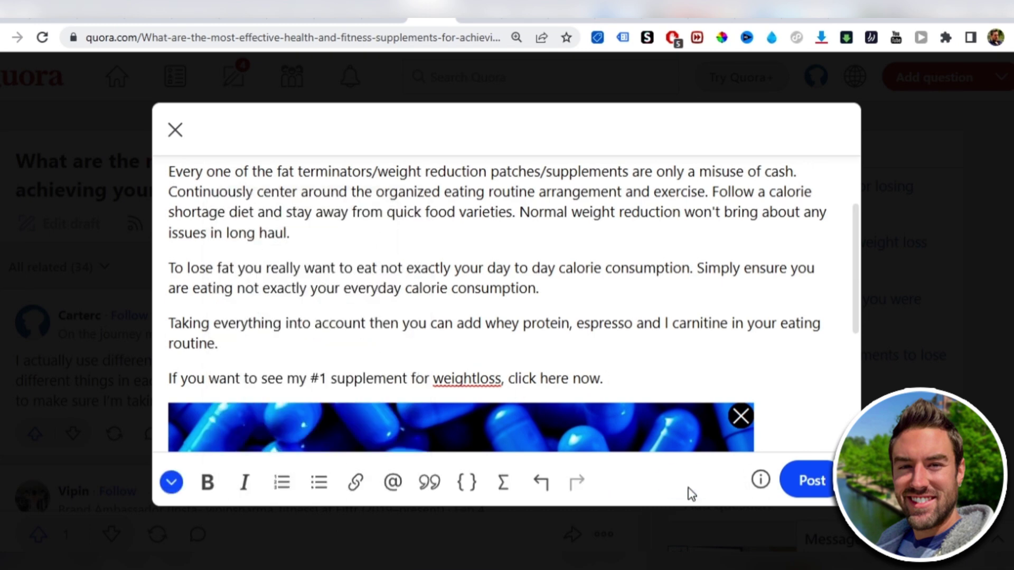
Post the answer under the Health and Fitness Expert credential.
left_click(811, 481)
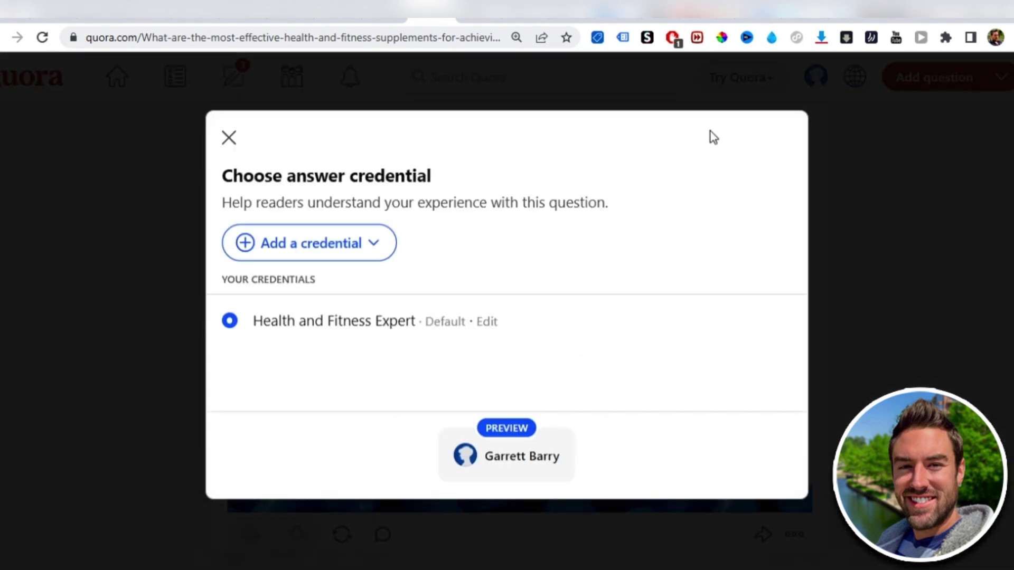
left_click(228, 138)
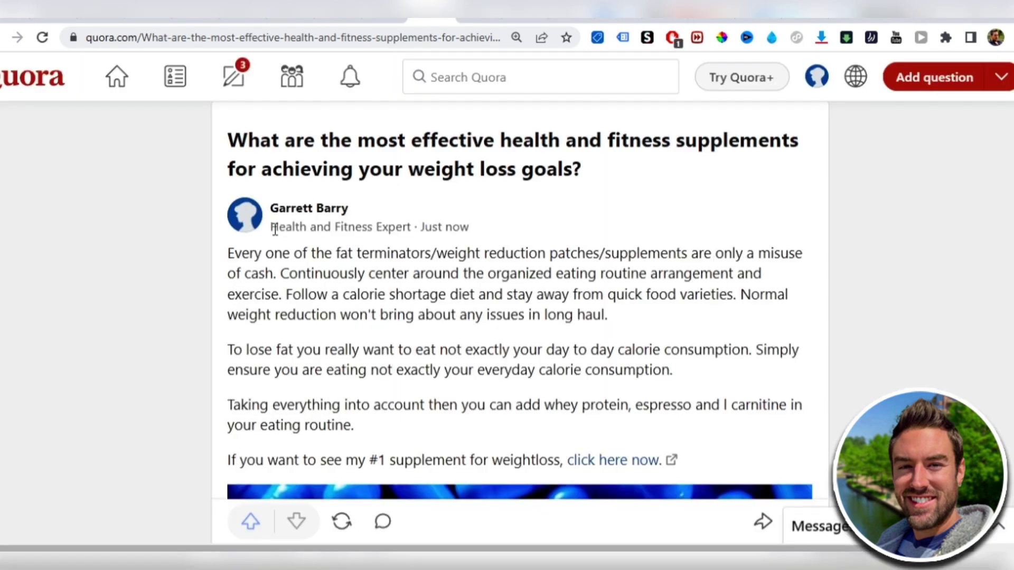
mouse_move(271, 230)
left_mouse_down()
mouse_move(399, 228)
mouse_move(418, 239)
left_mouse_up()
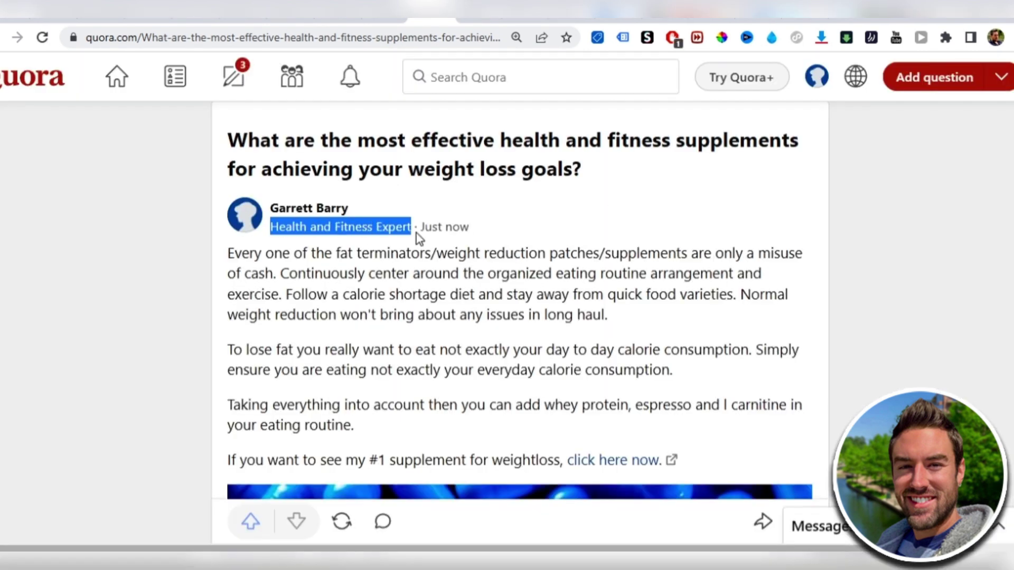
left_click(267, 242)
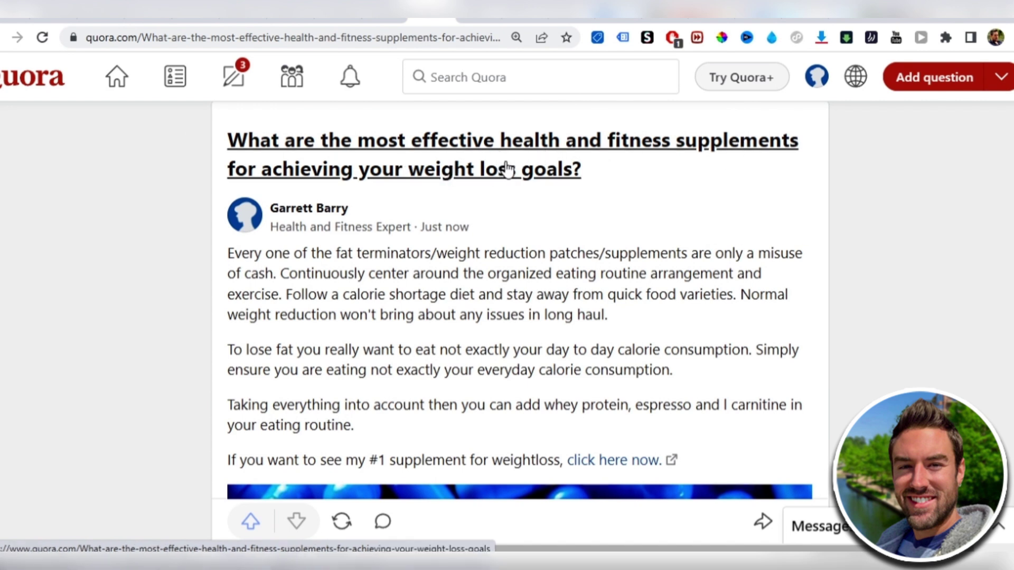
scroll(507, 161, "down", 1)
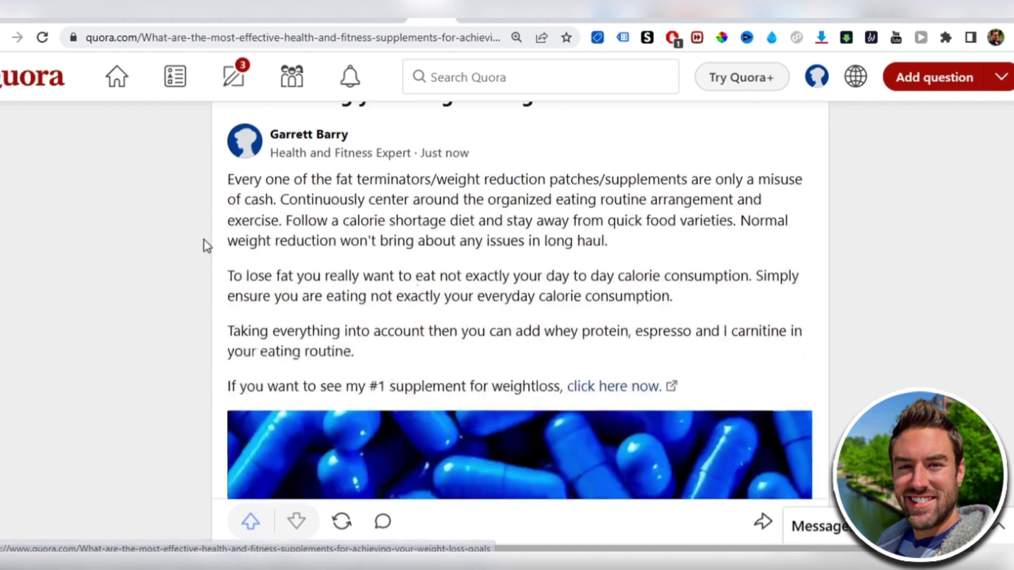
left_click_drag(226, 176, 721, 355)
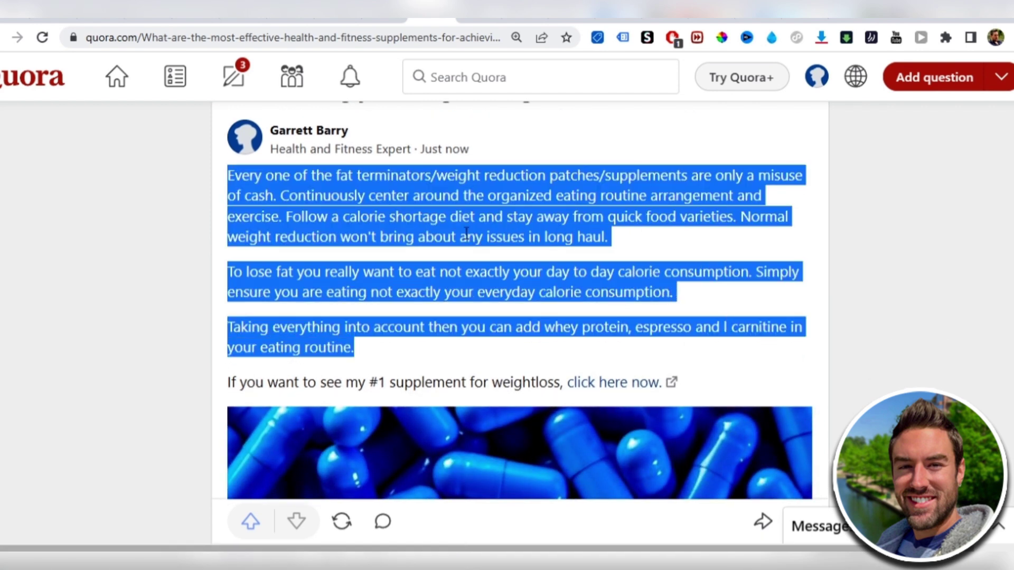
left_click(472, 277)
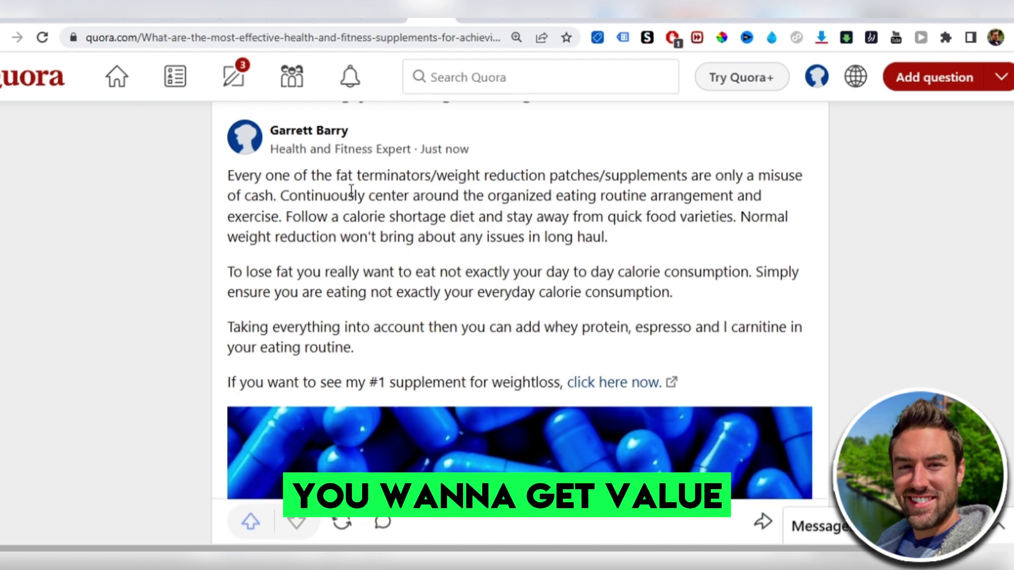
scroll(451, 174, "down", 3)
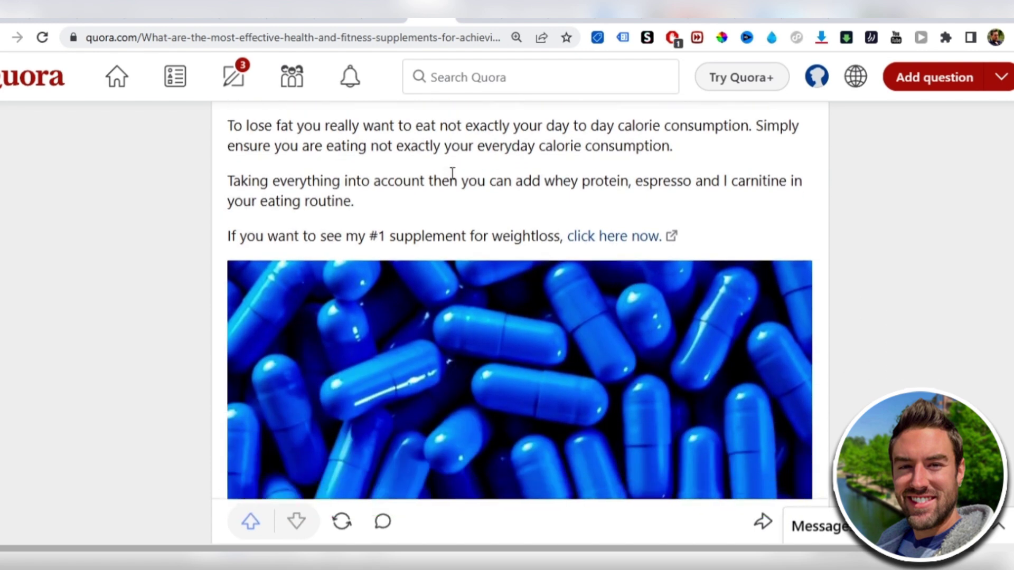
scroll(595, 165, "down", 4)
scroll(510, 193, "up", 3)
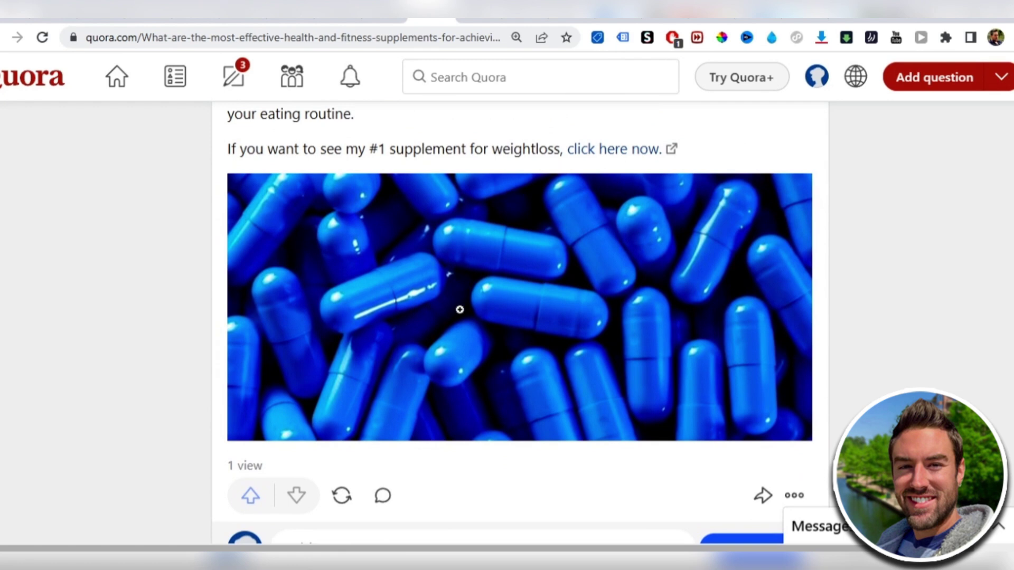
scroll(292, 373, "up", 3)
scroll(503, 299, "down", 1)
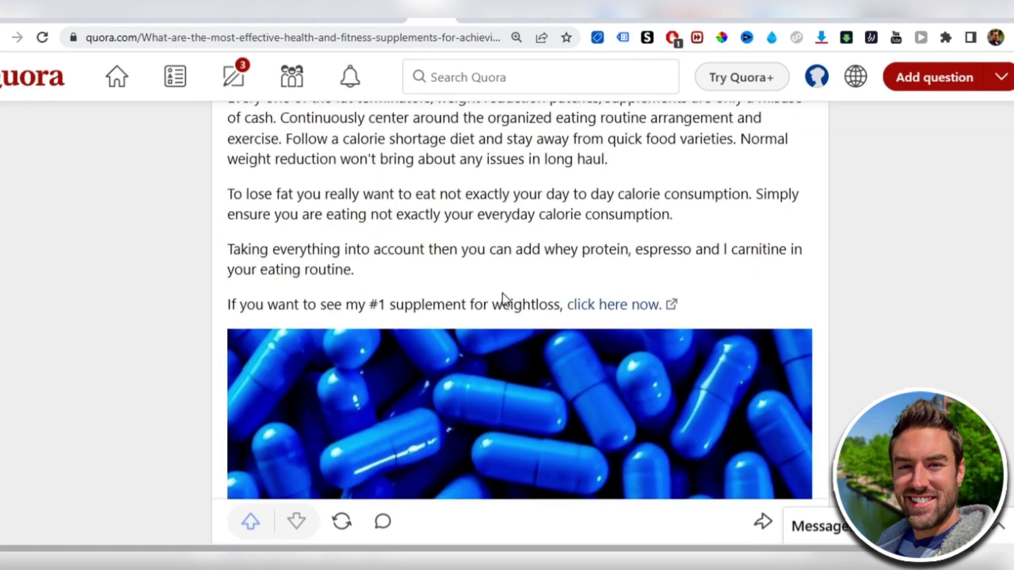
left_click(637, 312)
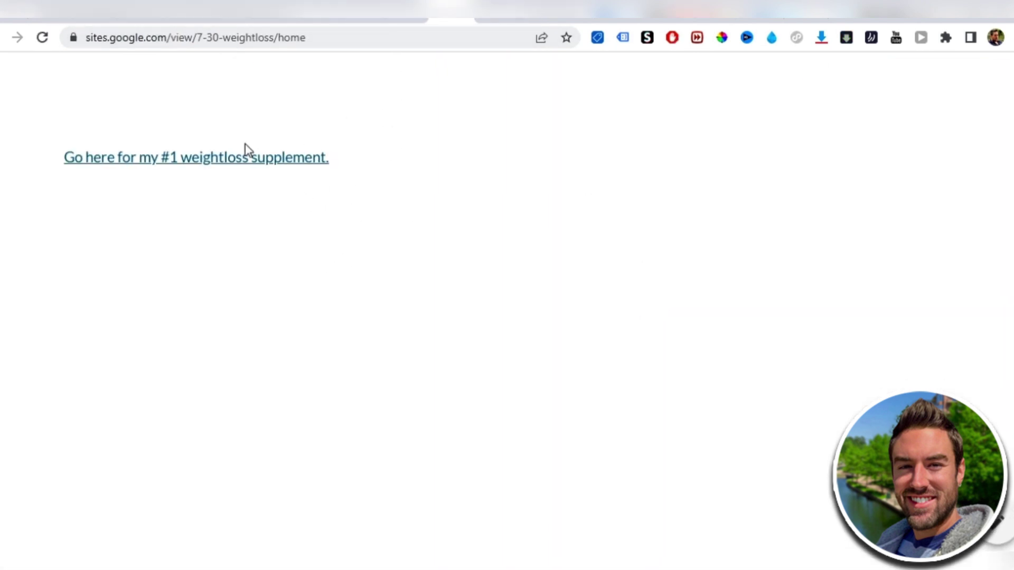
left_click(212, 159)
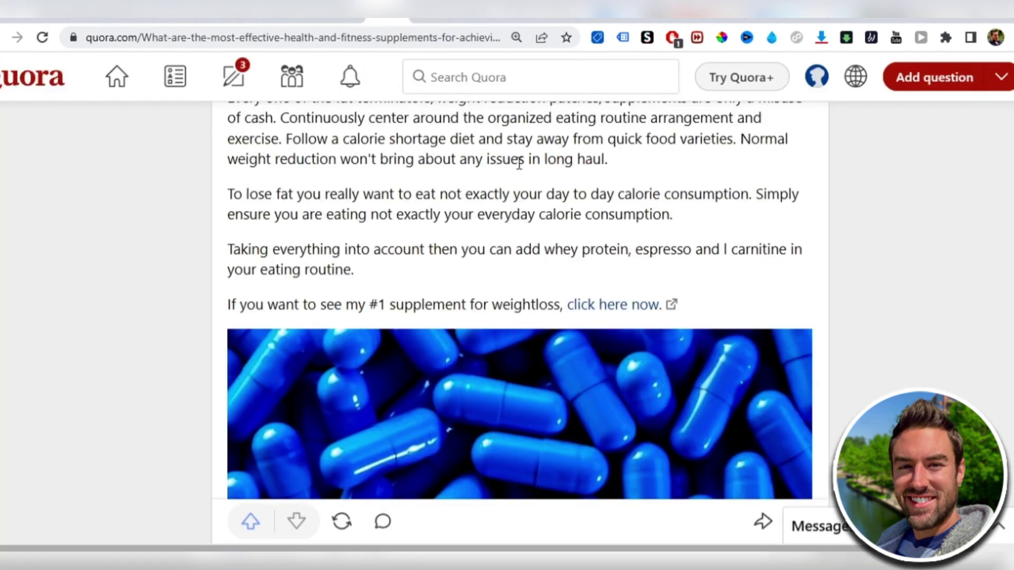
Open the question page and find the posted answer with its blue-capsule image and 1 view.
scroll(23, 61, "up", 3)
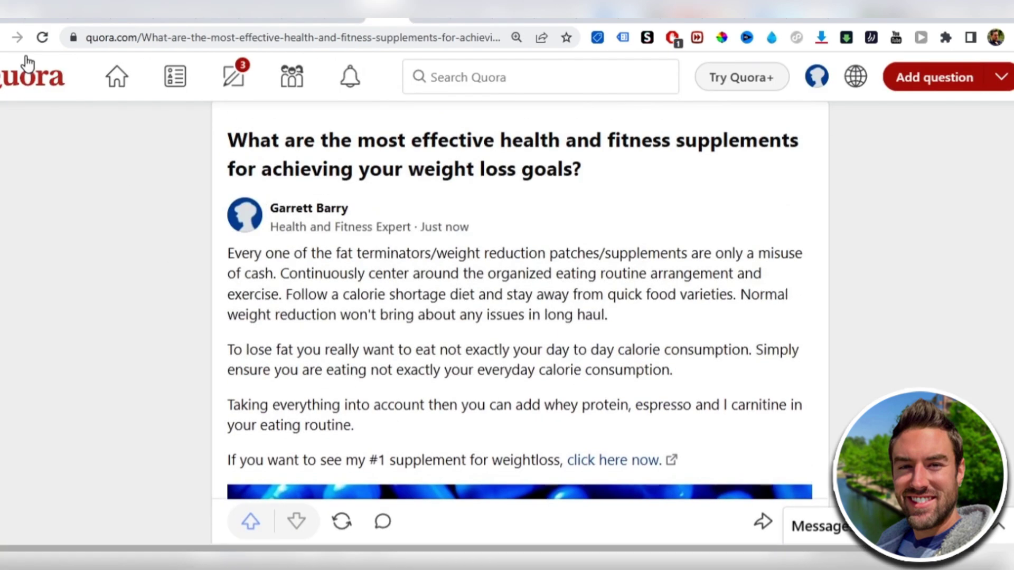
left_click(470, 156)
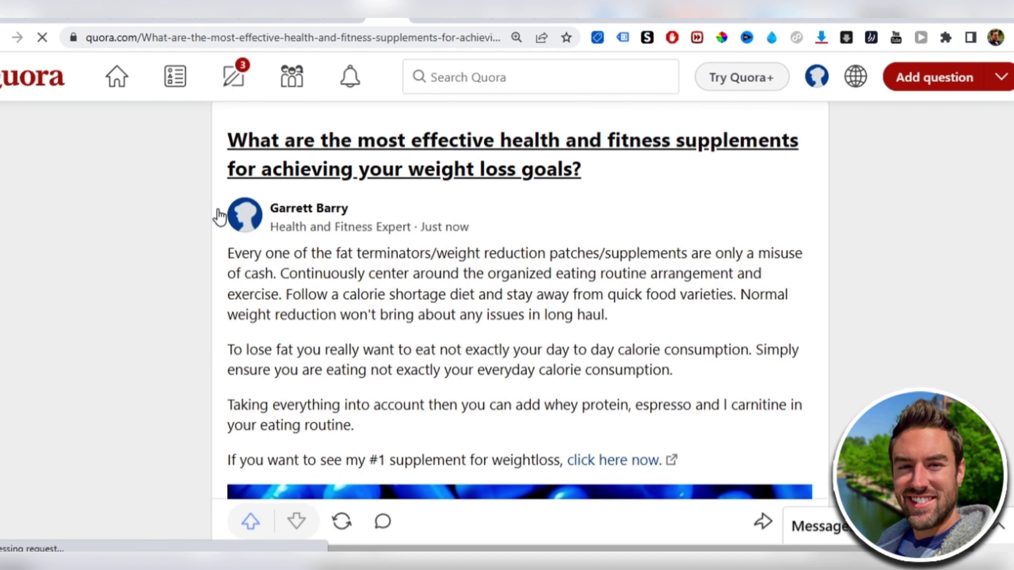
scroll(238, 177, "down", 7)
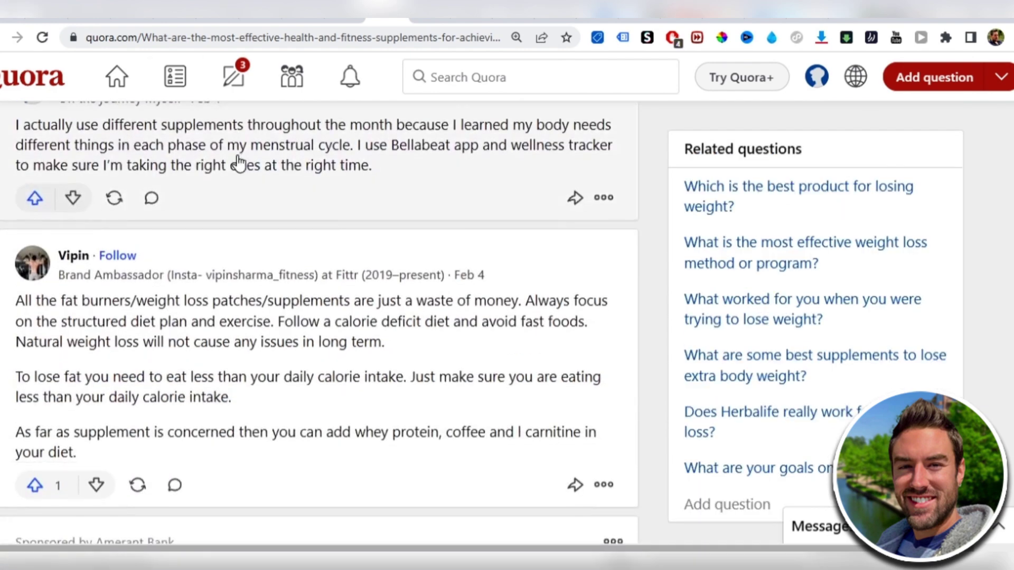
scroll(215, 225, "up", 1)
scroll(222, 217, "down", 20)
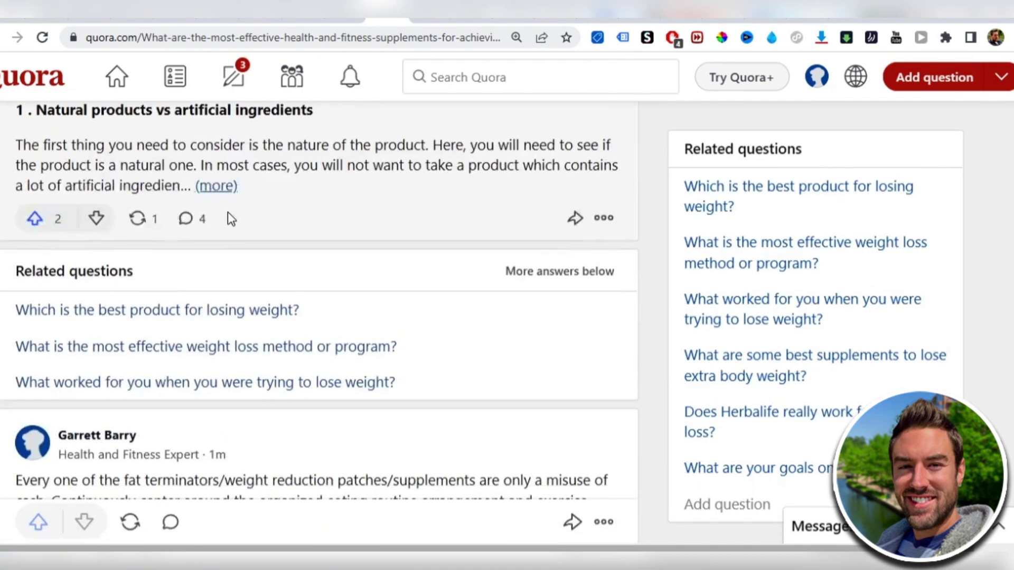
scroll(229, 212, "down", 8)
scroll(188, 255, "up", 11)
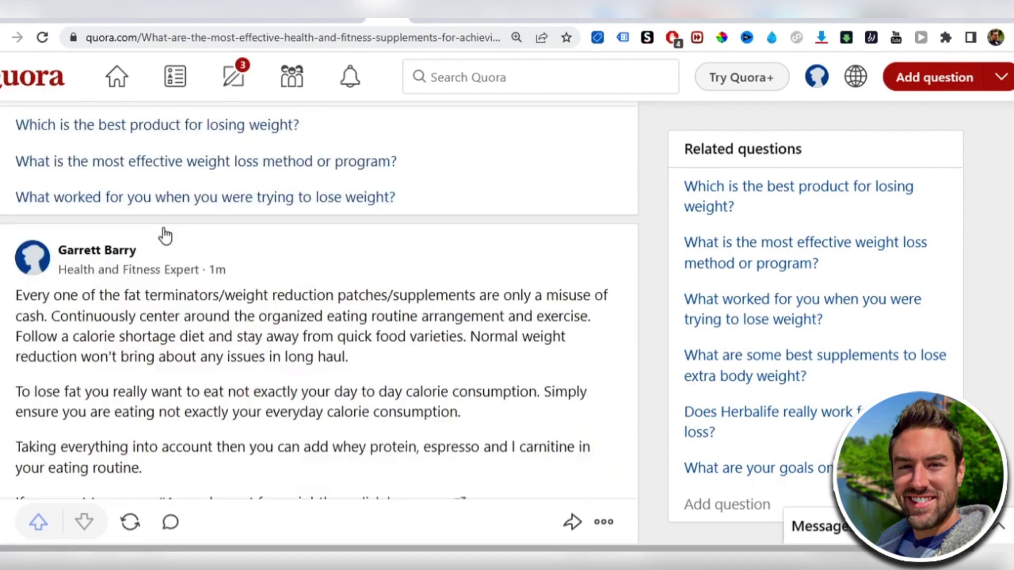
scroll(163, 233, "down", 2)
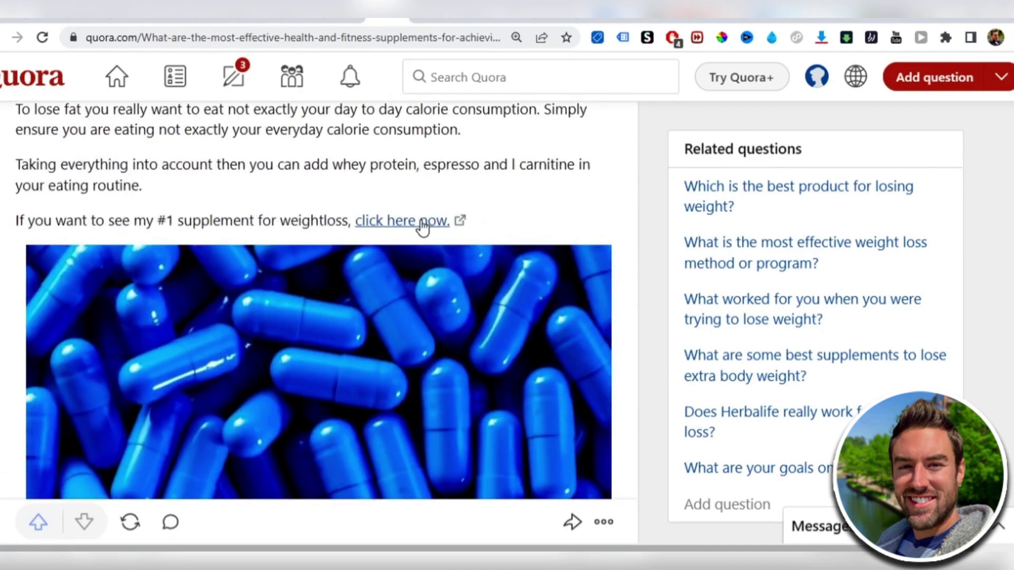
scroll(277, 312, "up", 4)
scroll(278, 251, "up", 4)
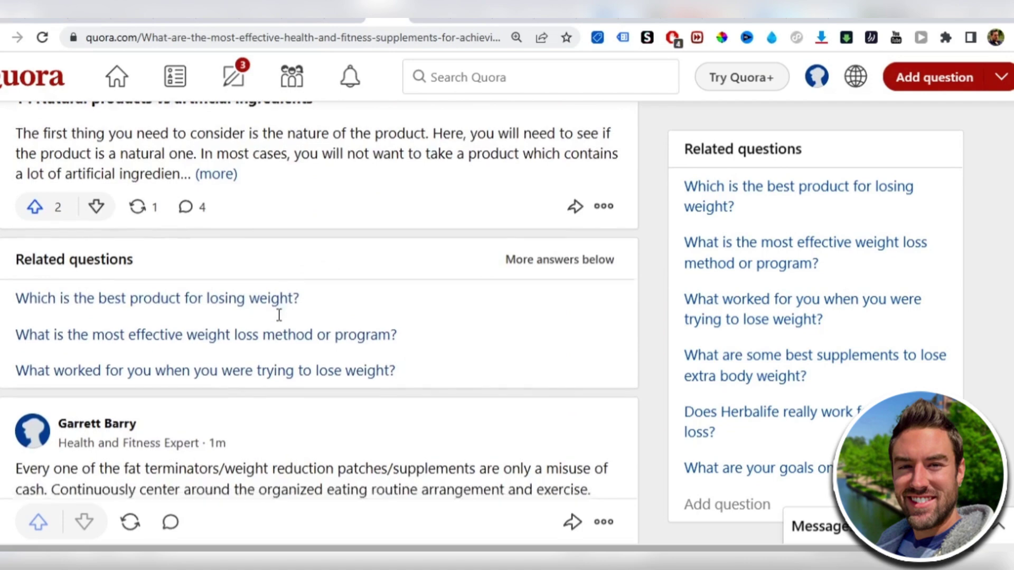
scroll(328, 323, "down", 4)
scroll(317, 290, "down", 4)
scroll(307, 257, "up", 4)
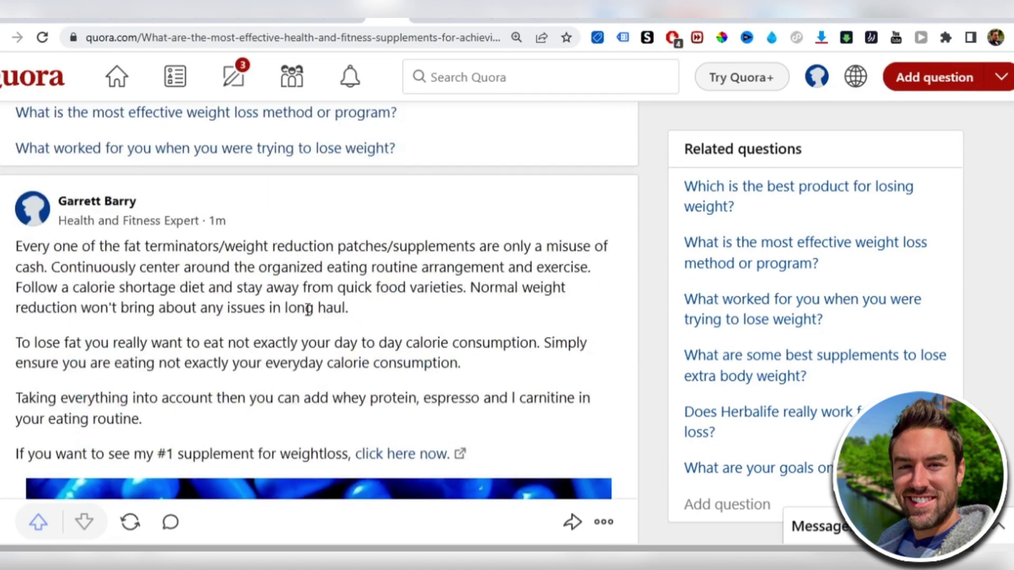
scroll(294, 310, "down", 9)
scroll(323, 387, "up", 10)
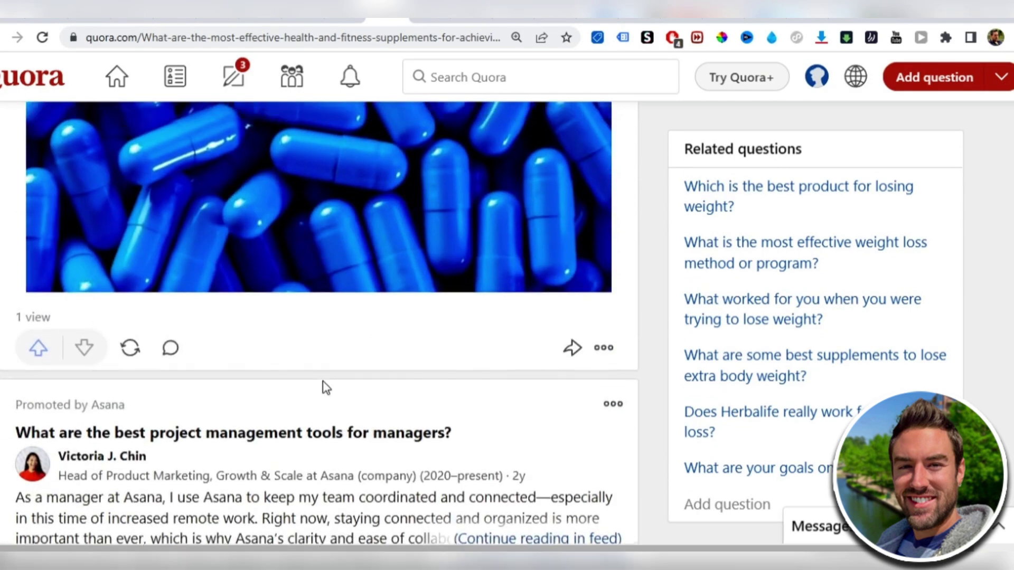